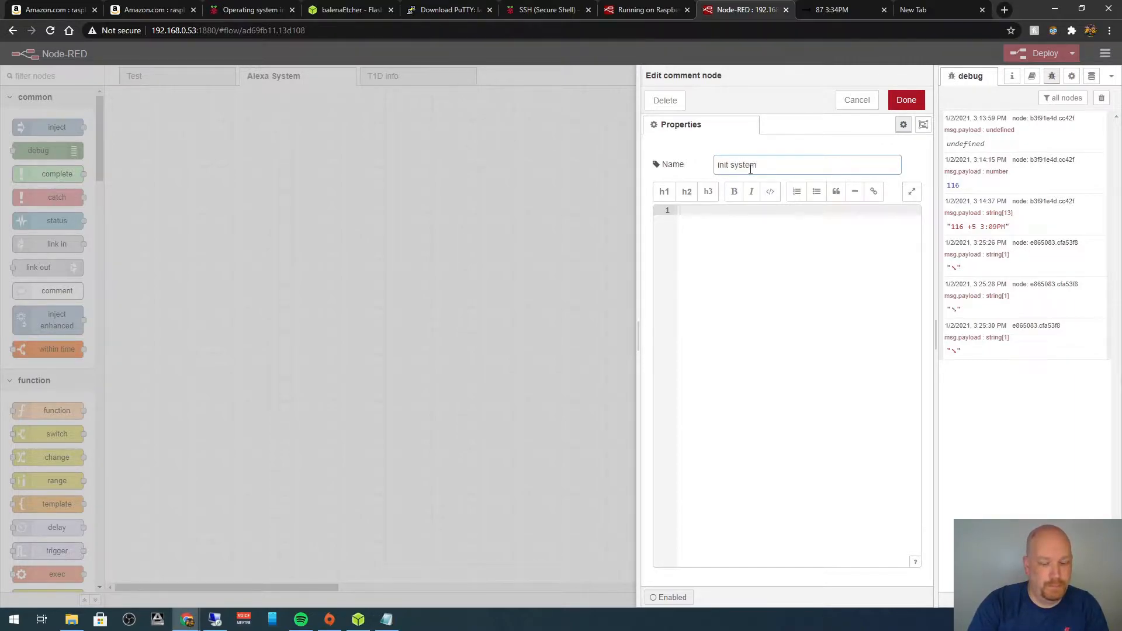
Finish naming the comment node "init system through day" and shift it slightly along the upper edge of the Alexa System flow.
text(through day)
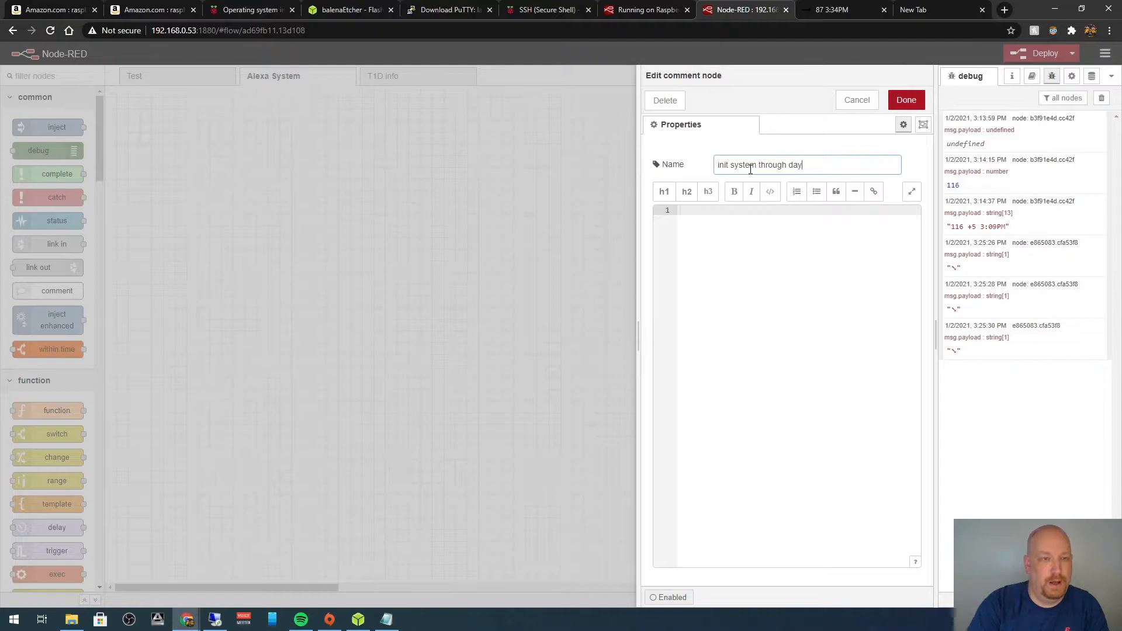
click(905, 101)
drag(769, 118, 722, 115)
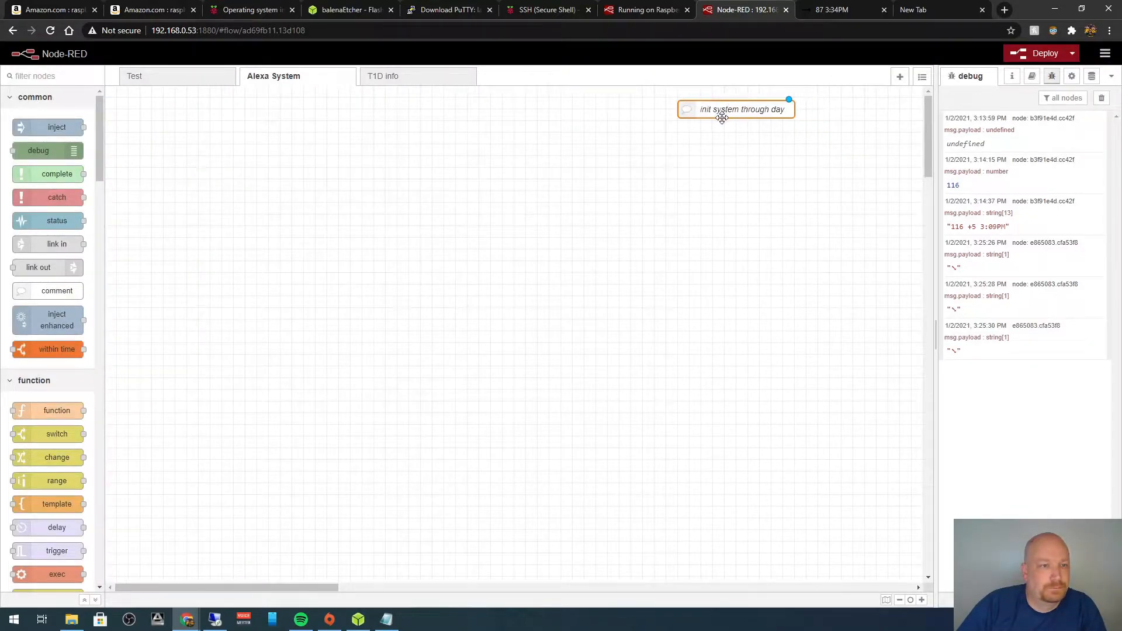
Add an Alexa Init node to the Alexa System flow, below and to the right of the comment.
scroll(54, 459, down, 1)
scroll(54, 459, down, 15)
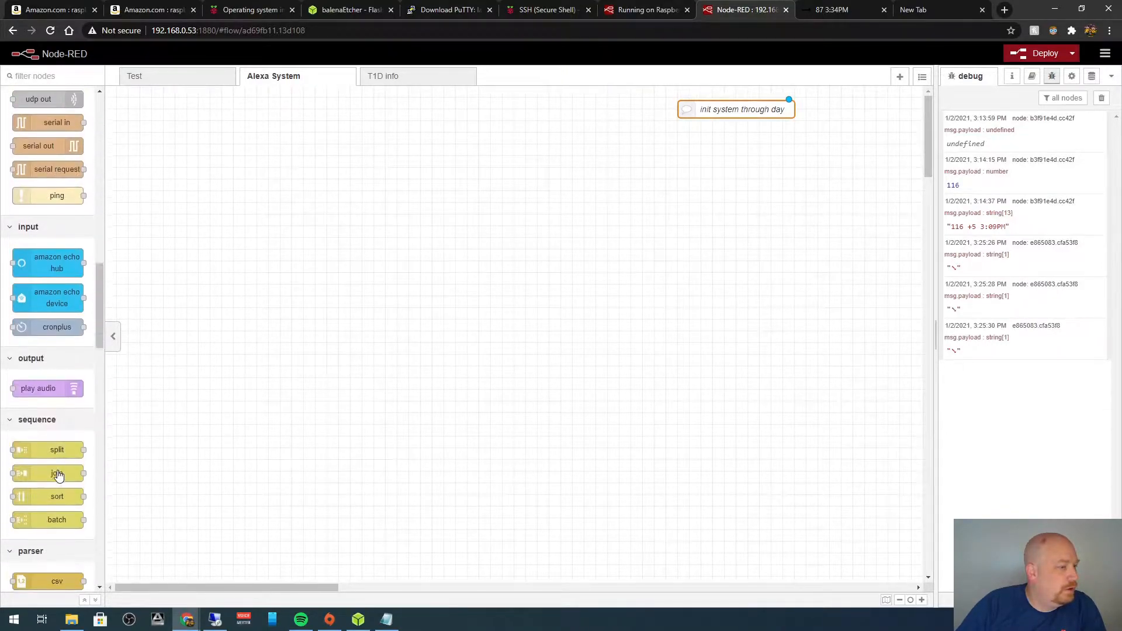
scroll(58, 475, down, 10)
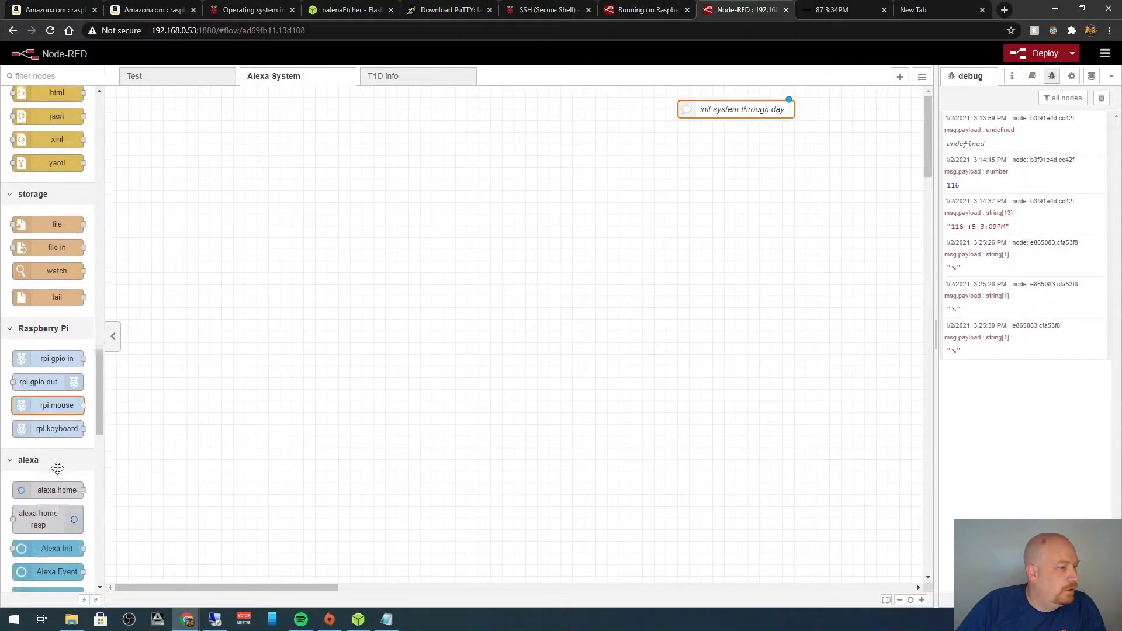
scroll(58, 474, down, 10)
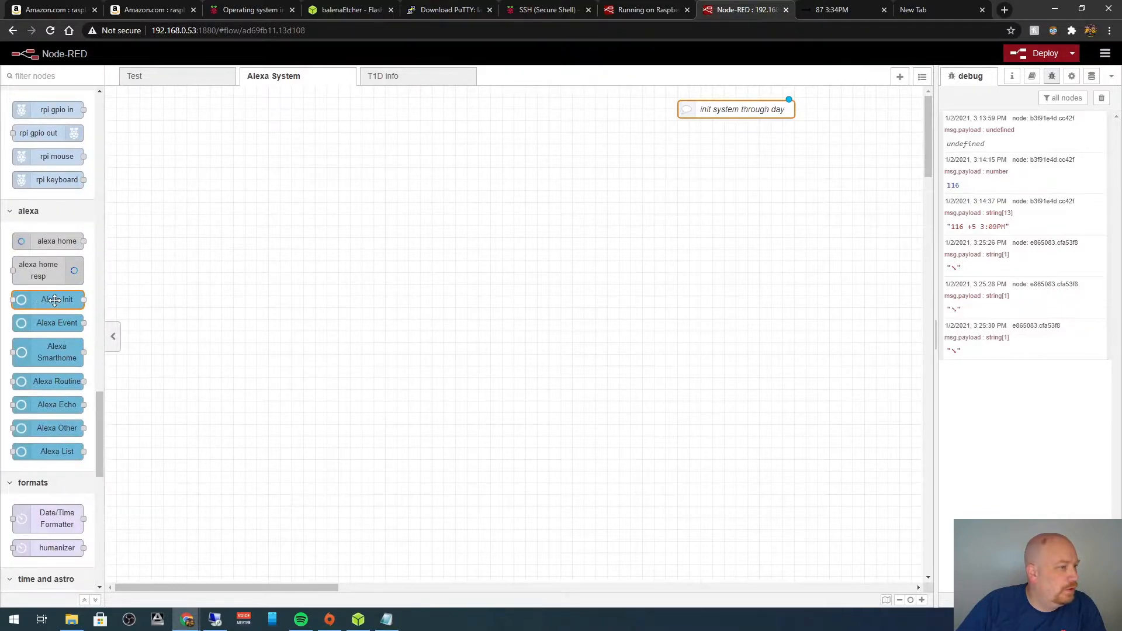
mouse_move(52, 303)
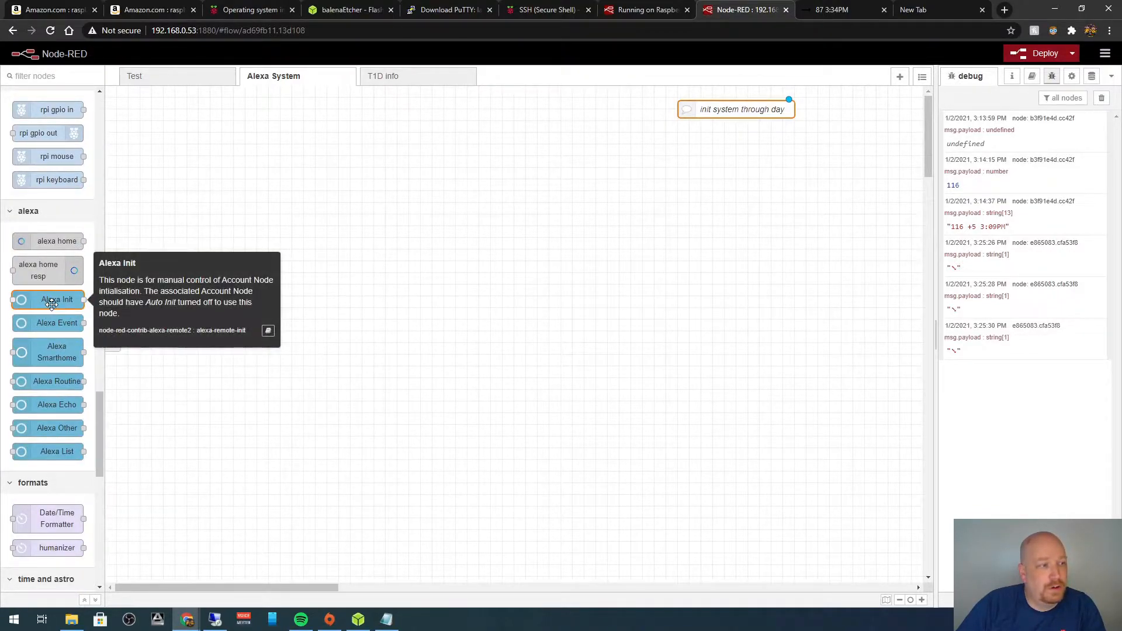
drag(52, 303, 859, 191)
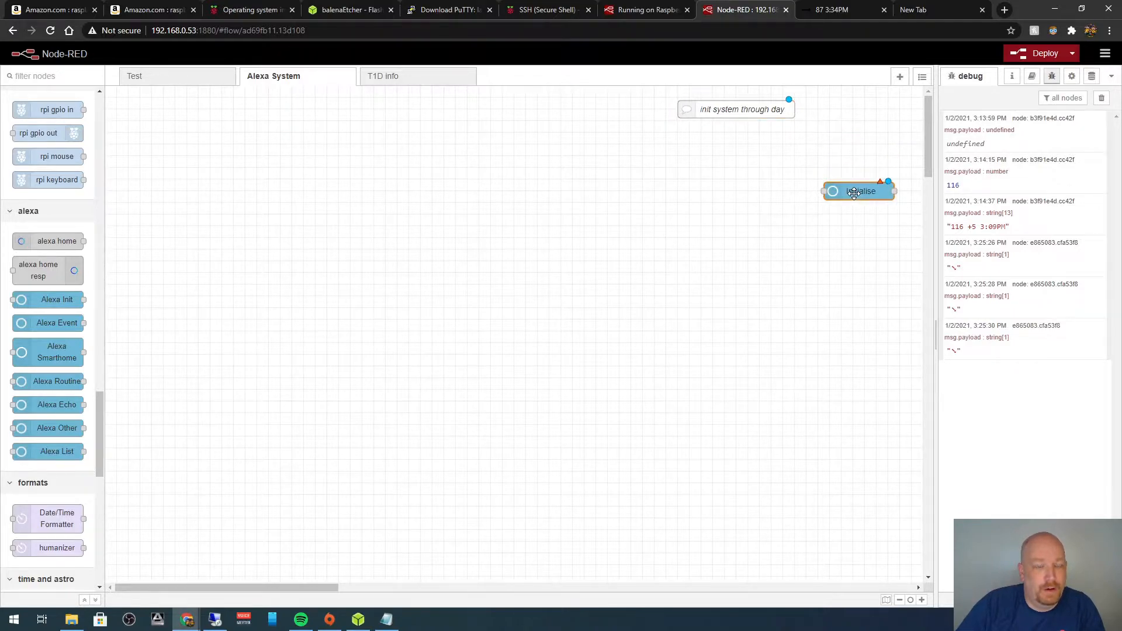
Name the Alexa Init node "initialize" and open a new Alexa account configuration for it.
double_click(854, 193)
click(752, 163)
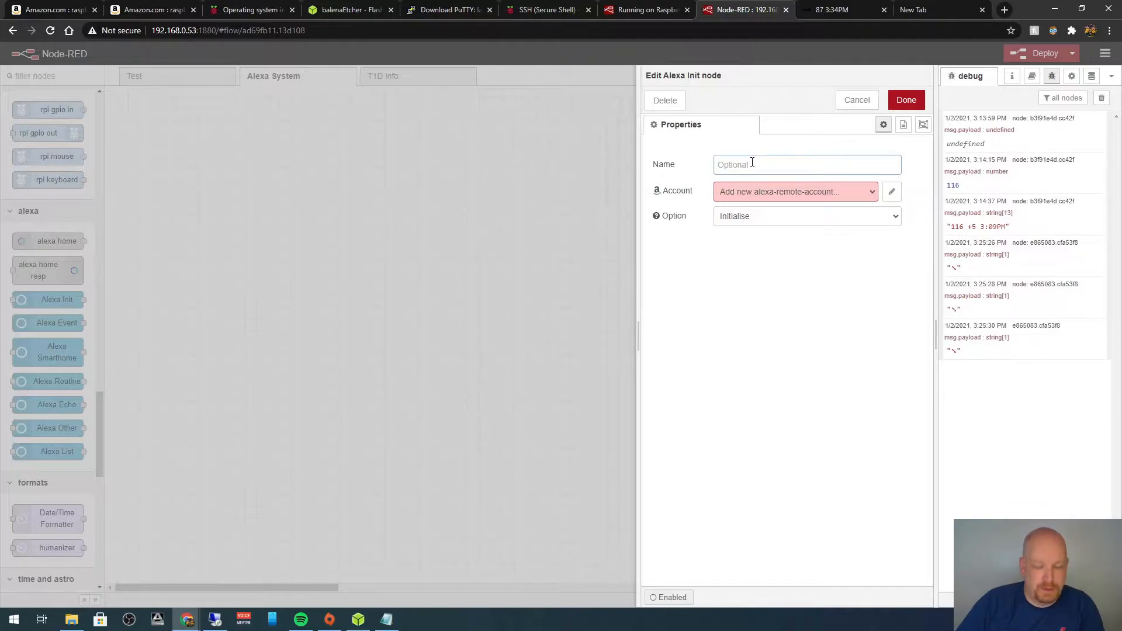
text(initializ)
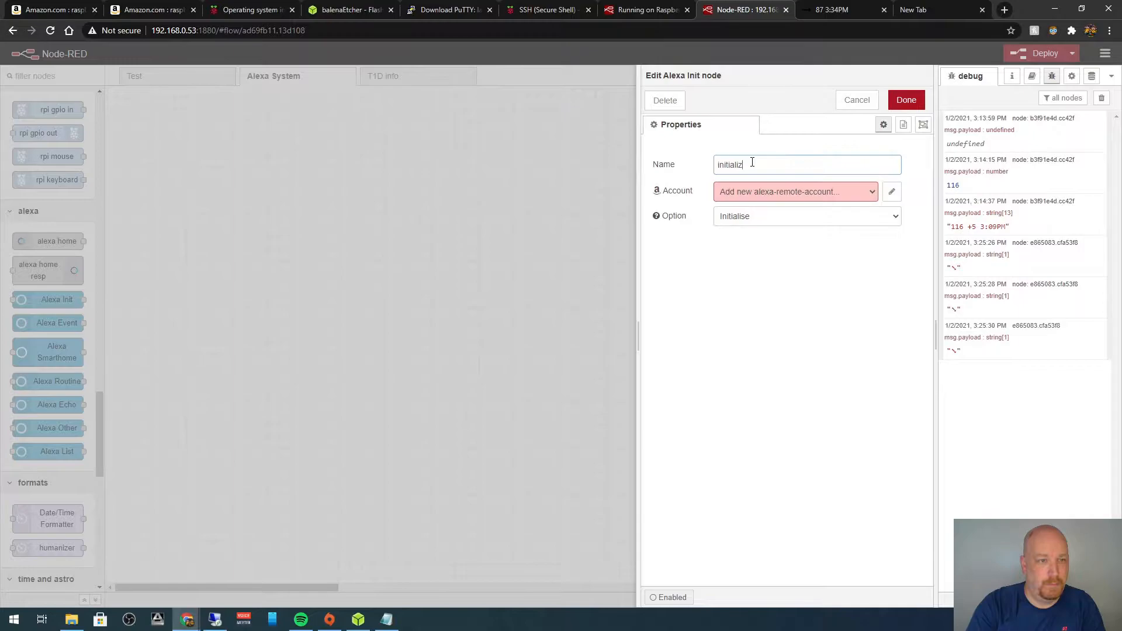
text(e)
key(Tab)
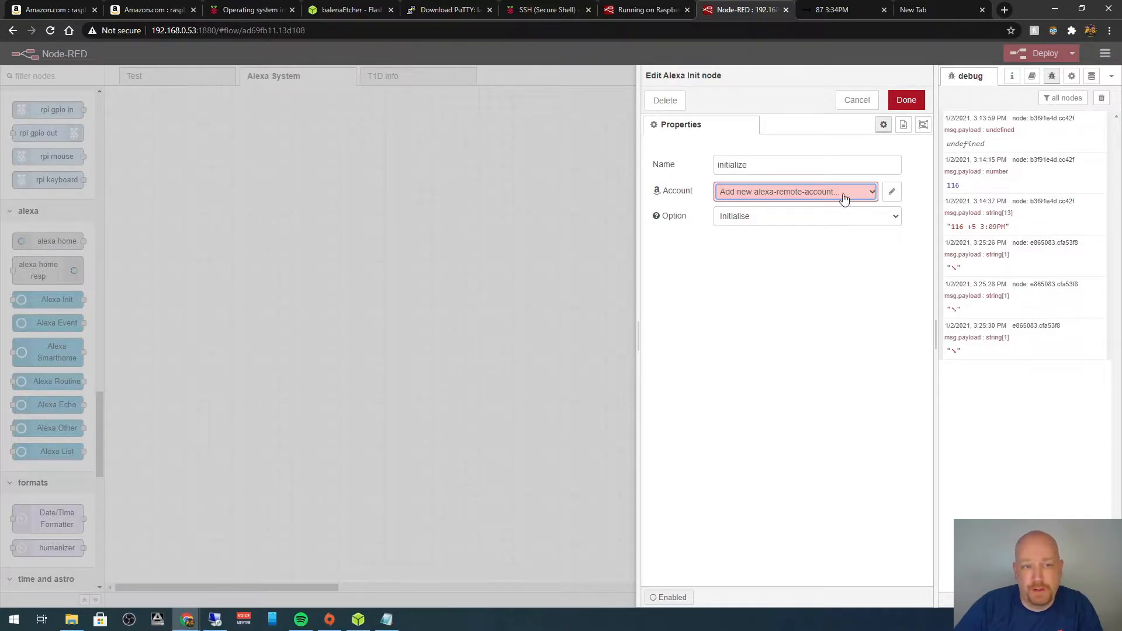
click(891, 195)
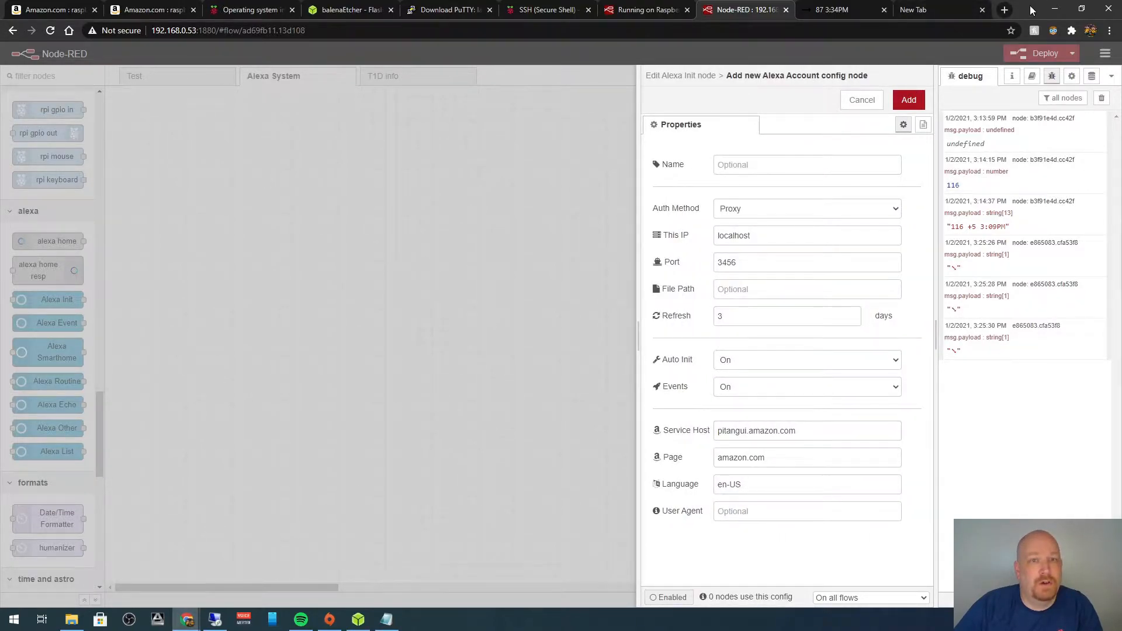
click(1056, 8)
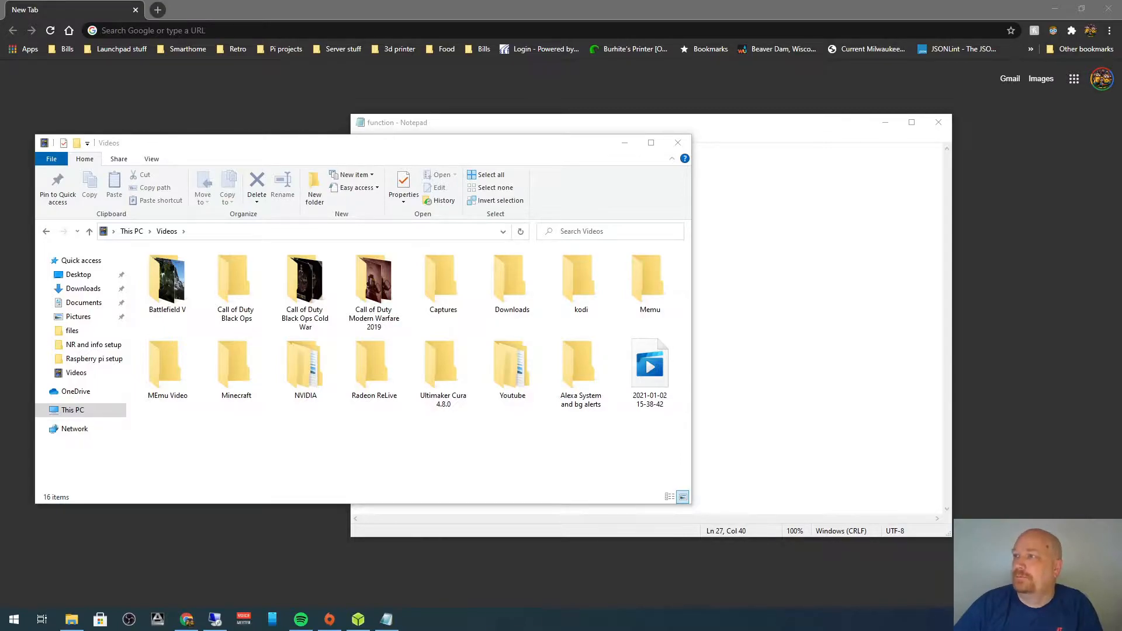
key(alt+Tab)
drag(735, 143, 674, 106)
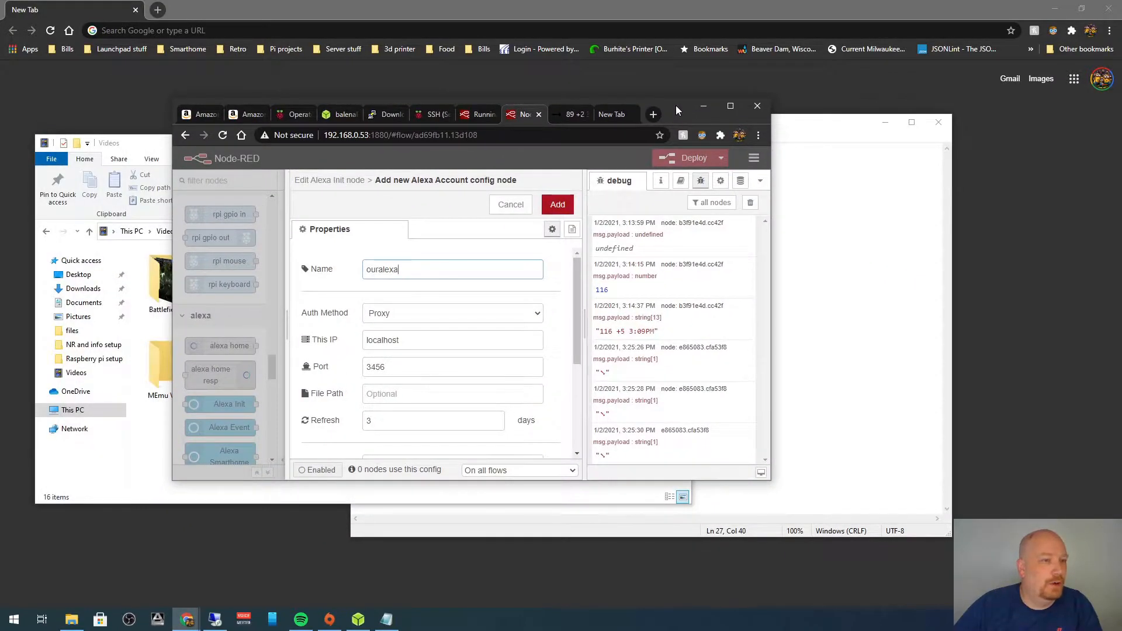
double_click(676, 105)
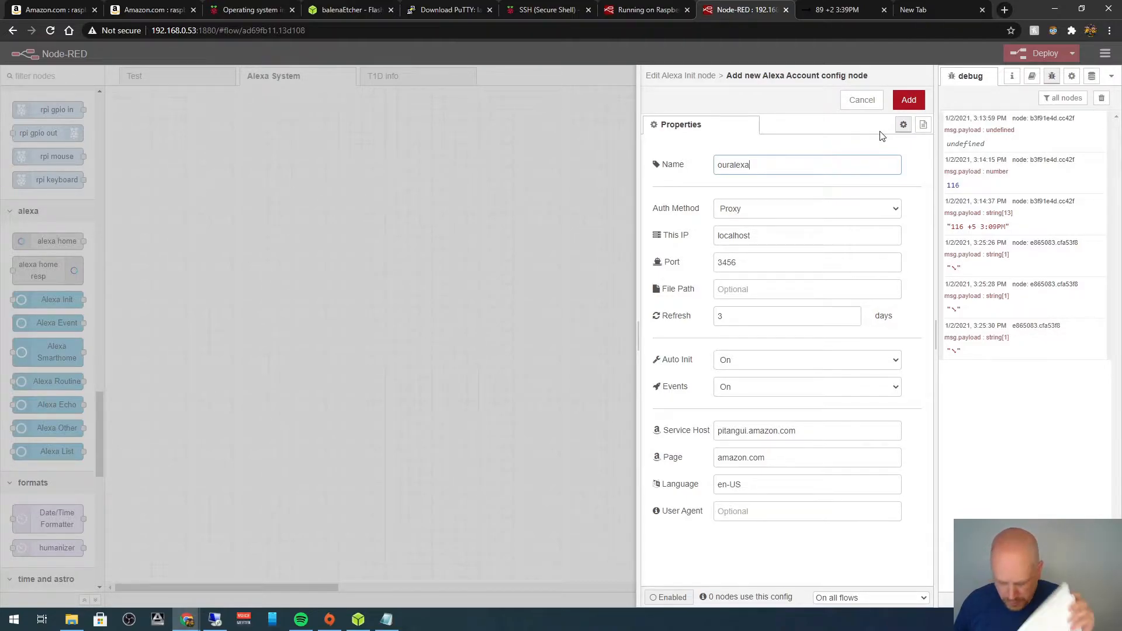
click(1121, 105)
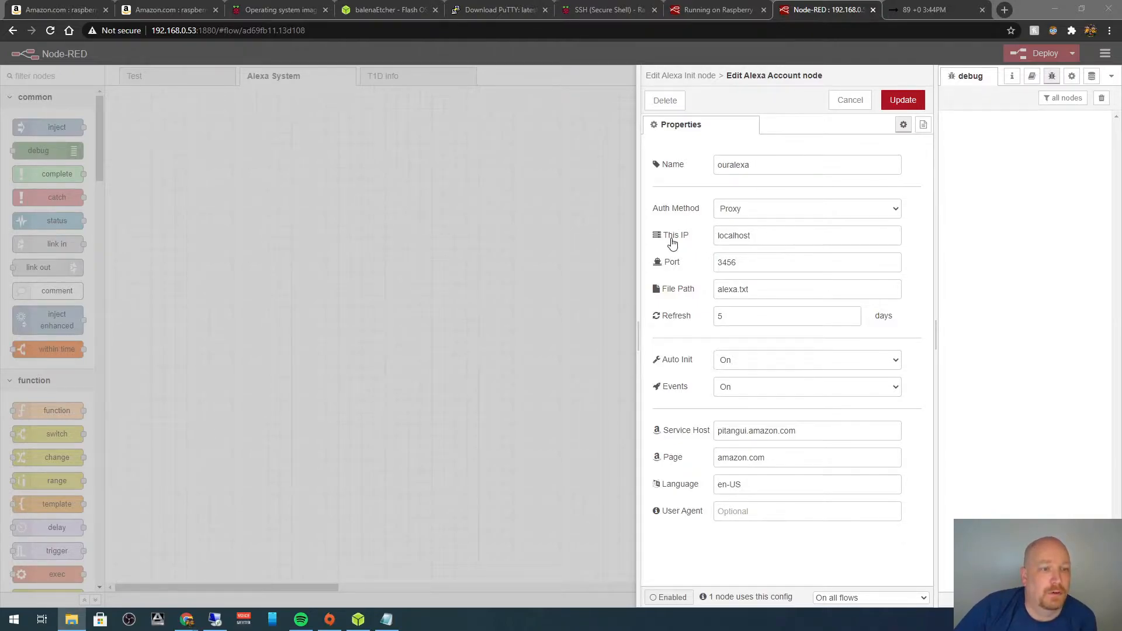
Set the ouralexa account's This IP value to 192.168.0.53.
drag(774, 236, 699, 242)
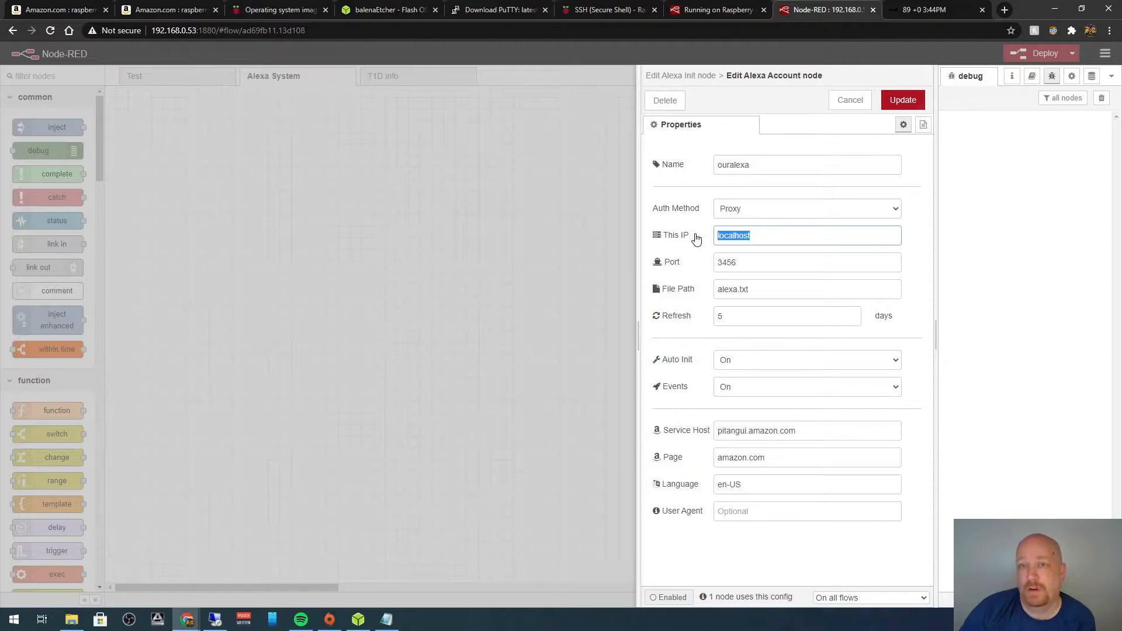
text(192.168)
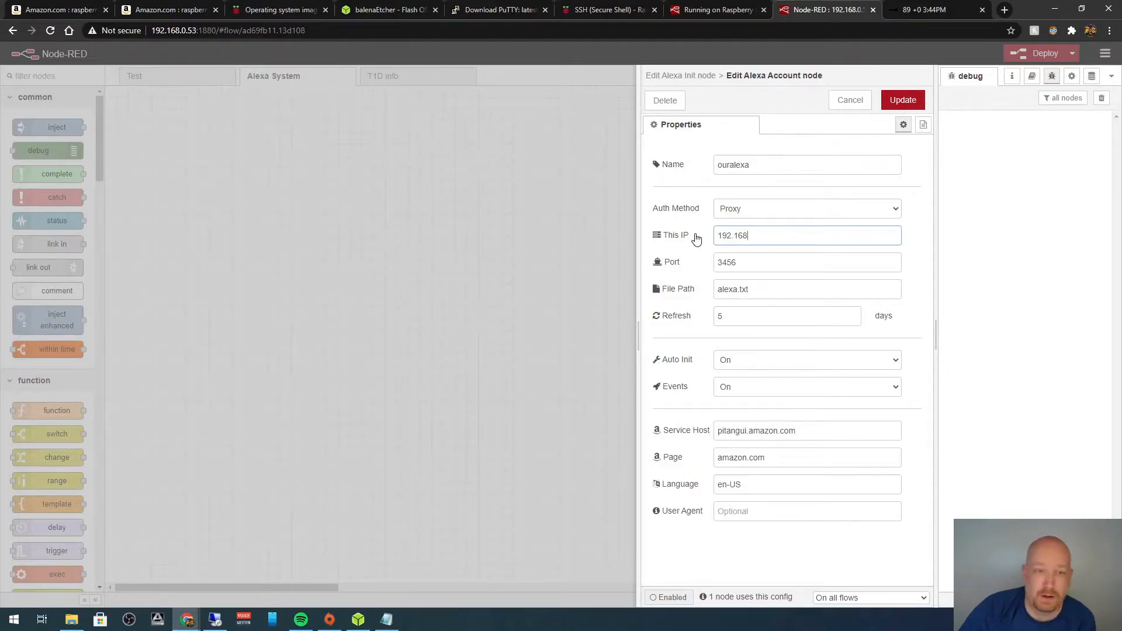
text(.0.53)
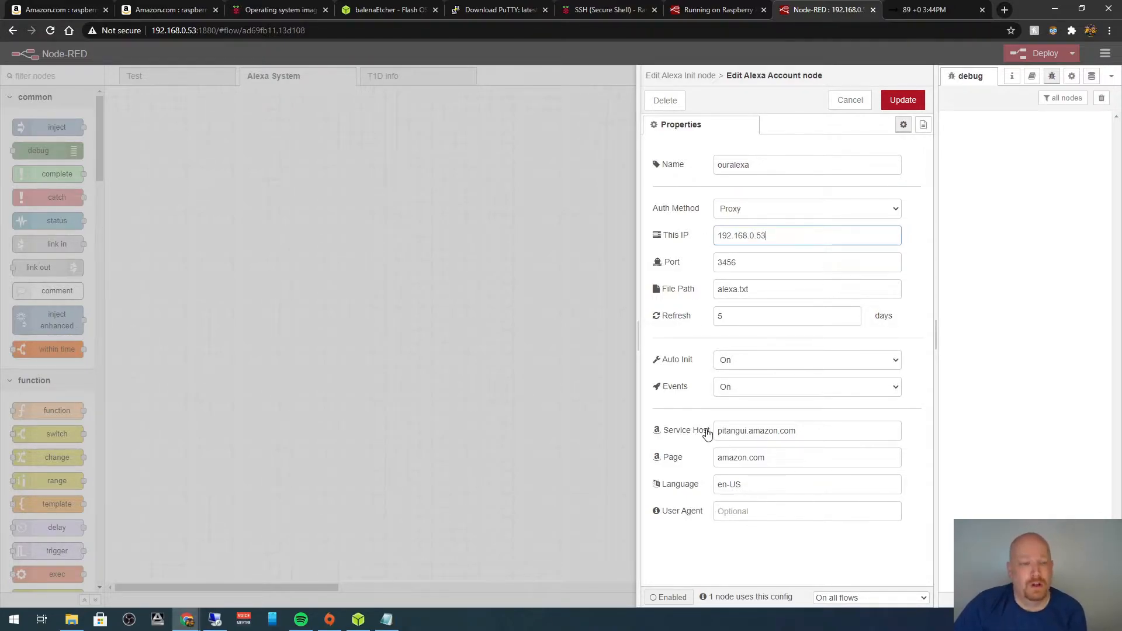
Examine the Alexa account node's help for the Service Host and Page values by country and the setup instructions.
click(795, 430)
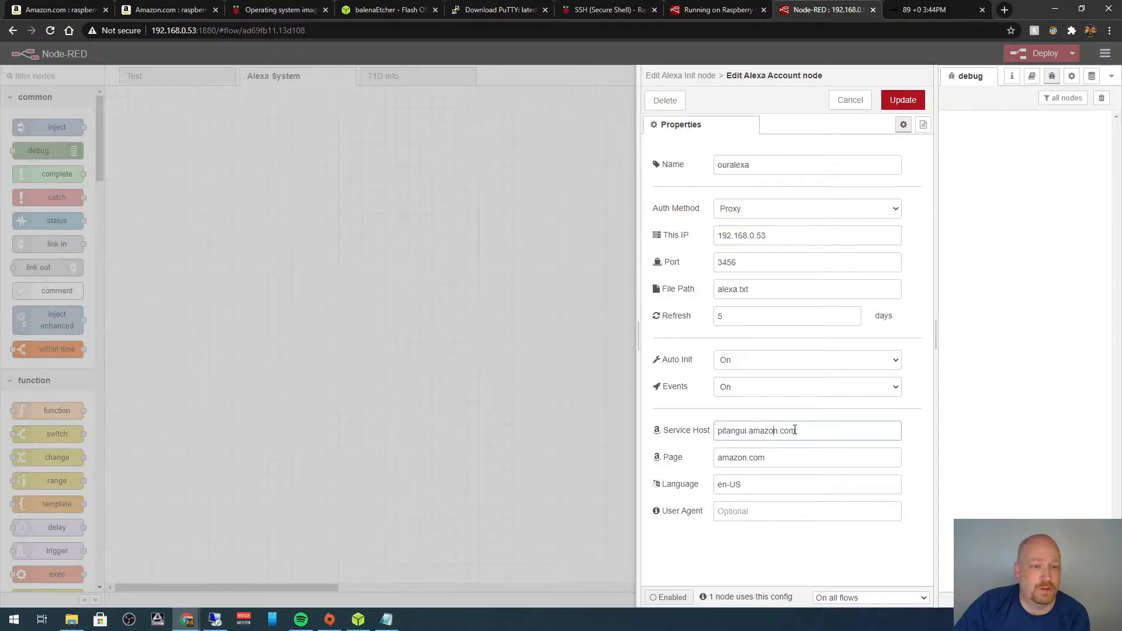
click(1031, 81)
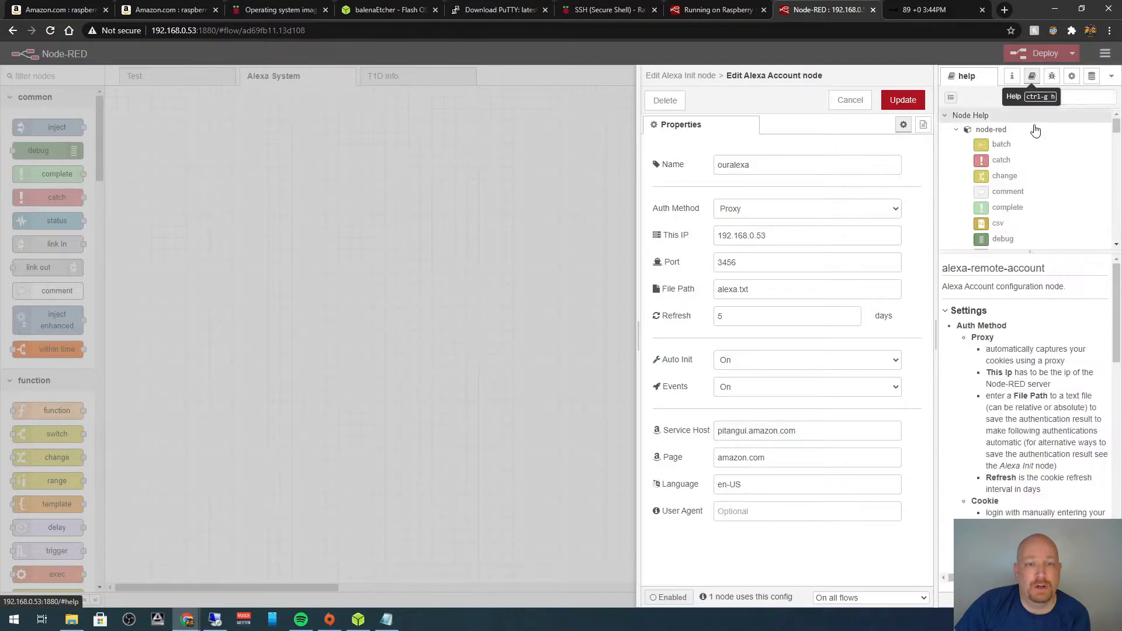
scroll(1010, 419, down, 6)
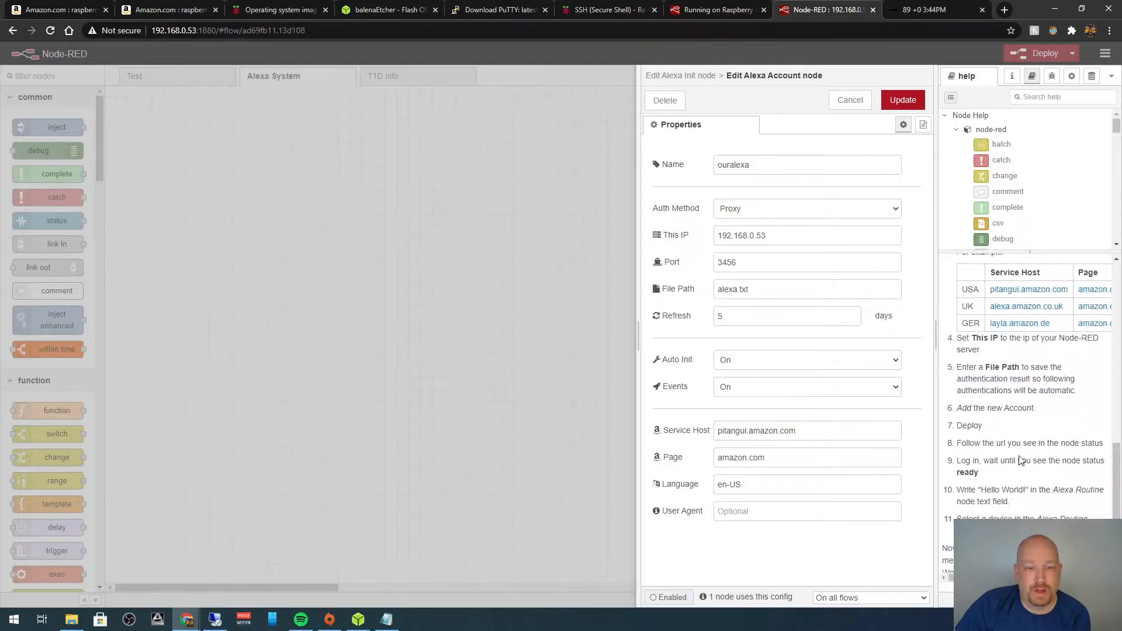
scroll(1046, 372, up, 1)
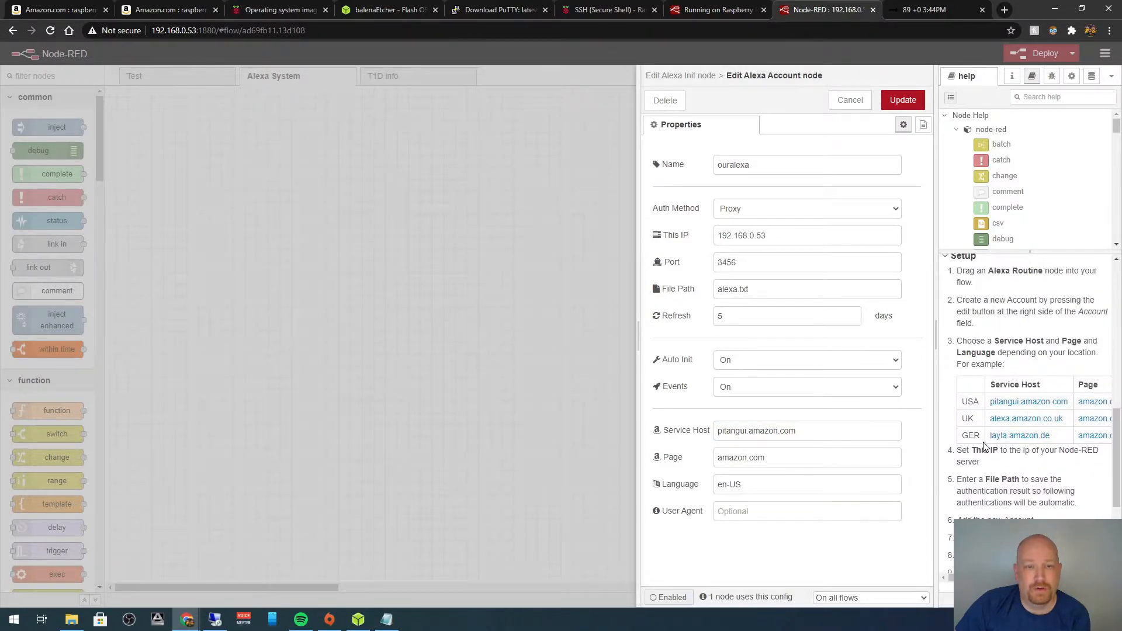
scroll(1019, 476, down, 3)
scroll(1019, 475, up, 10)
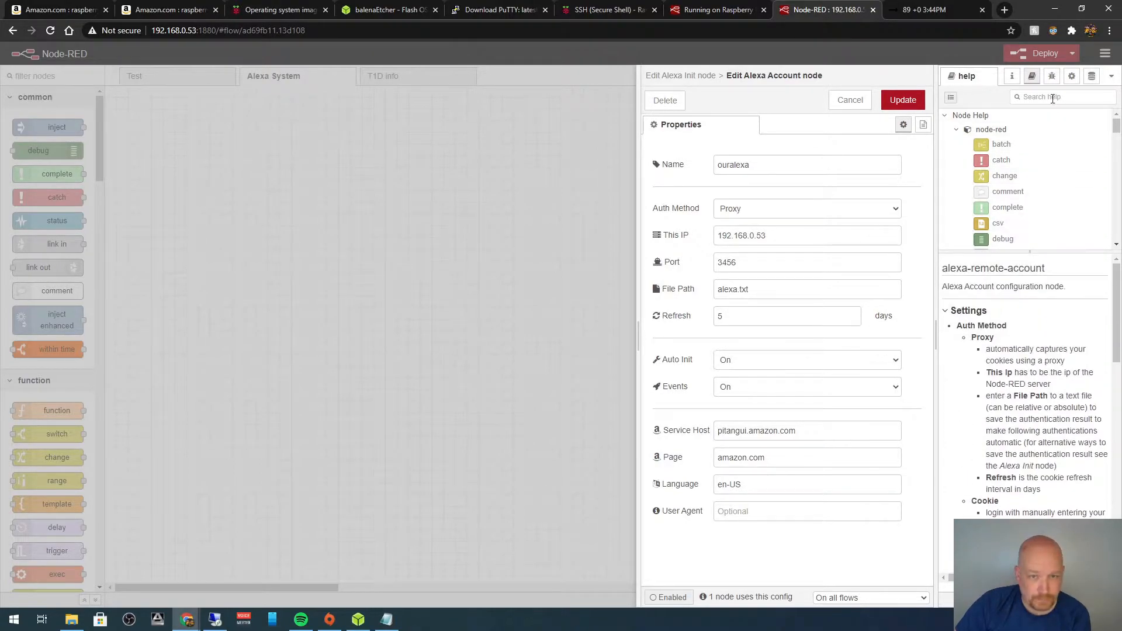
click(1052, 76)
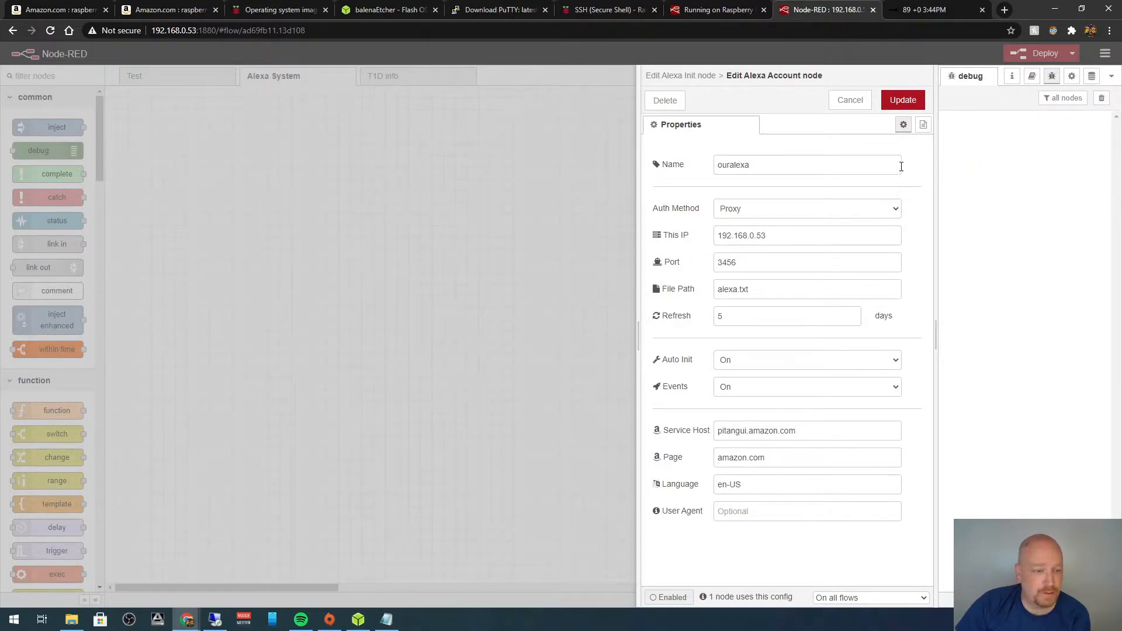
Save the Alexa account and Alexa Init node settings and deploy the flow.
click(906, 102)
click(905, 100)
click(1023, 55)
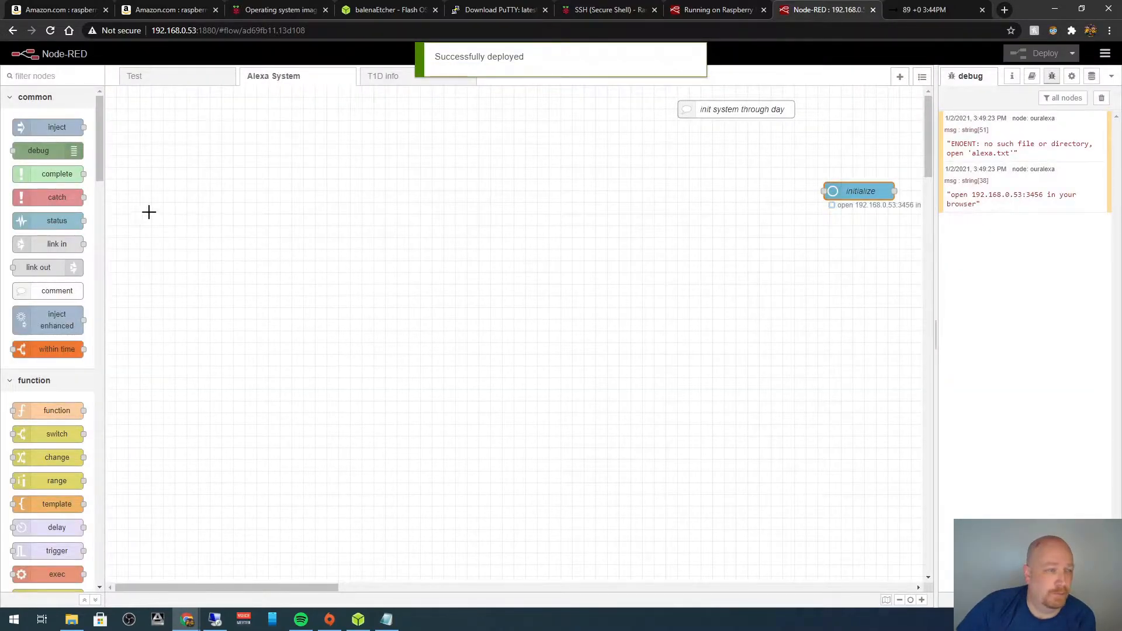
Add an inject node without its payload and topic properties and wire it to the initialize node's input.
drag(46, 130, 728, 193)
double_click(729, 190)
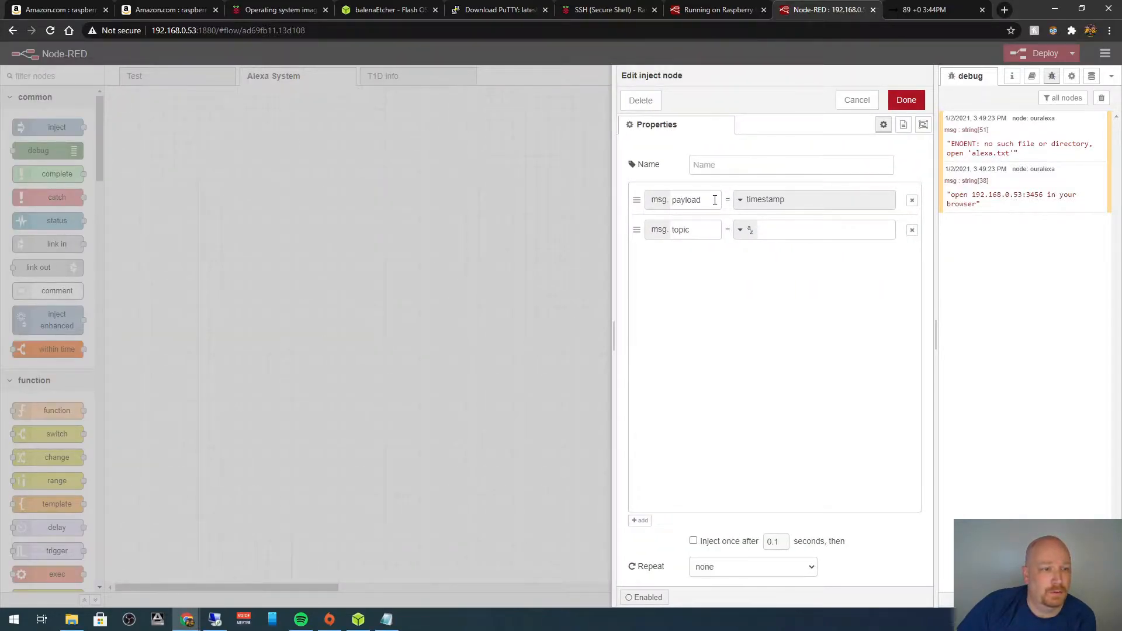
click(913, 200)
click(913, 200)
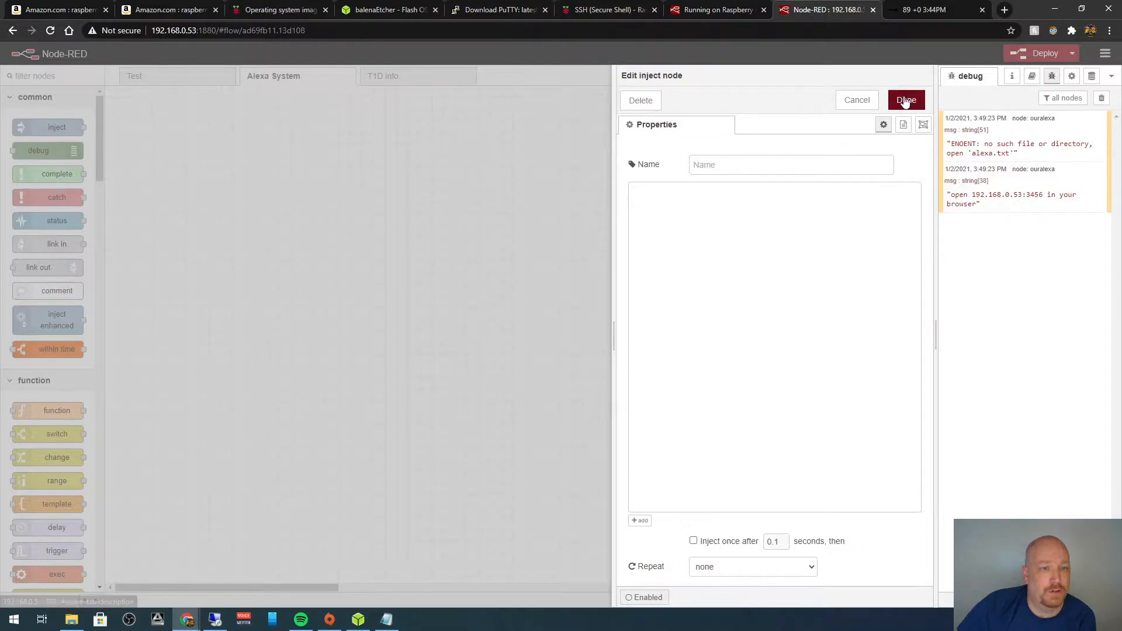
click(905, 100)
drag(754, 192, 825, 191)
Deploy the flow and trigger the inject node to start the Alexa initialization.
click(1040, 55)
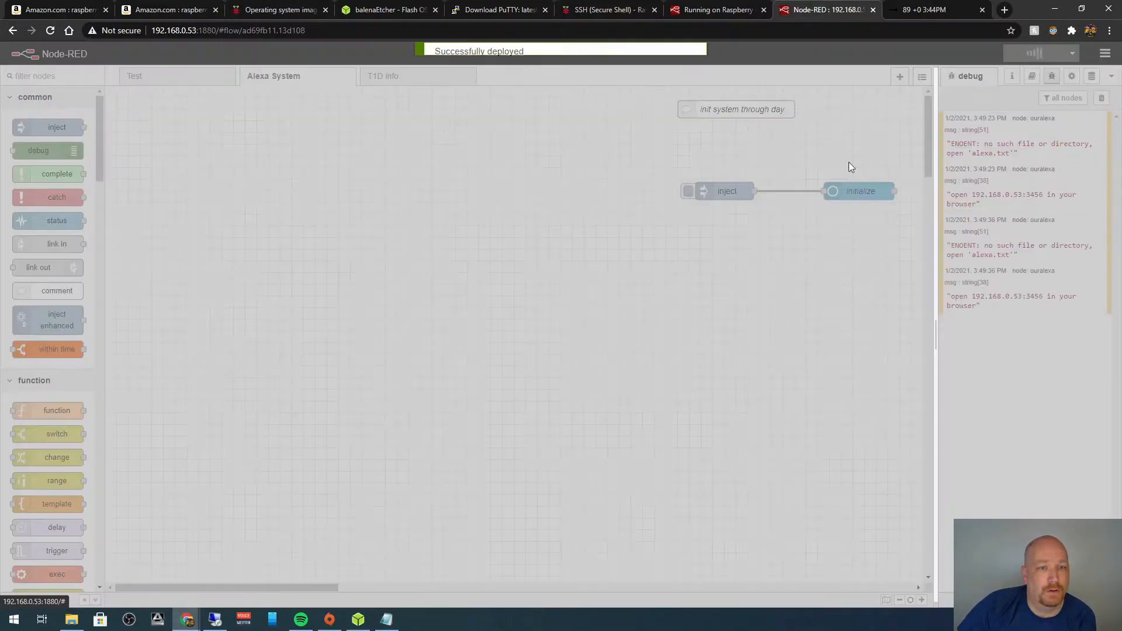
click(687, 195)
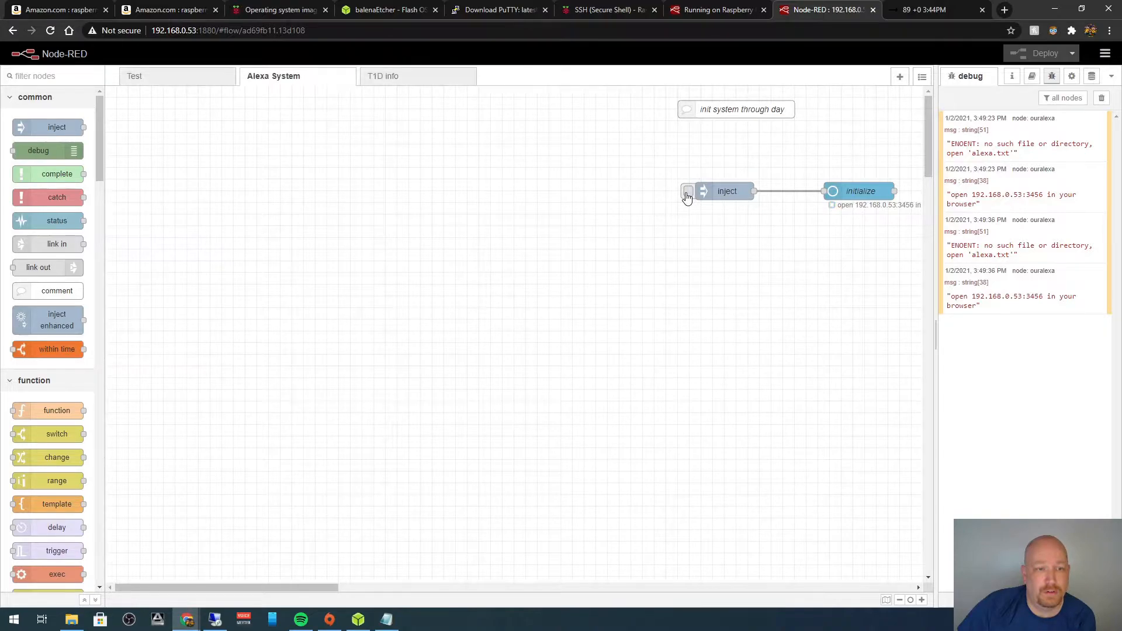
click(688, 193)
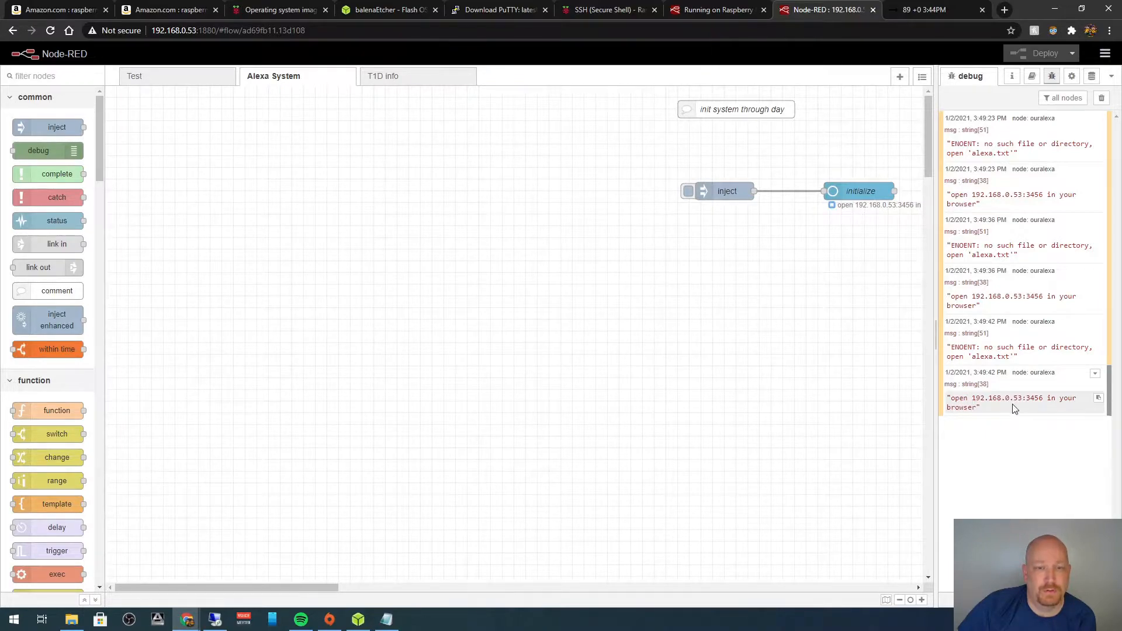
Open the Alexa sign-in proxy page at 192.168.0.53:3456 in a new browser tab.
click(1005, 10)
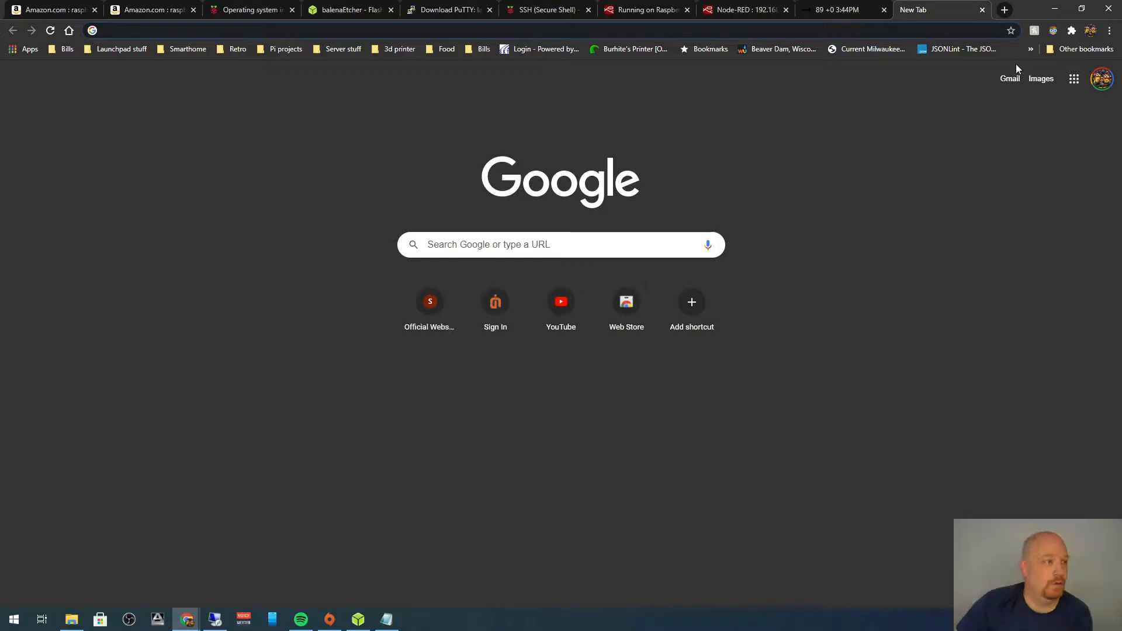
text(192.168.0.5)
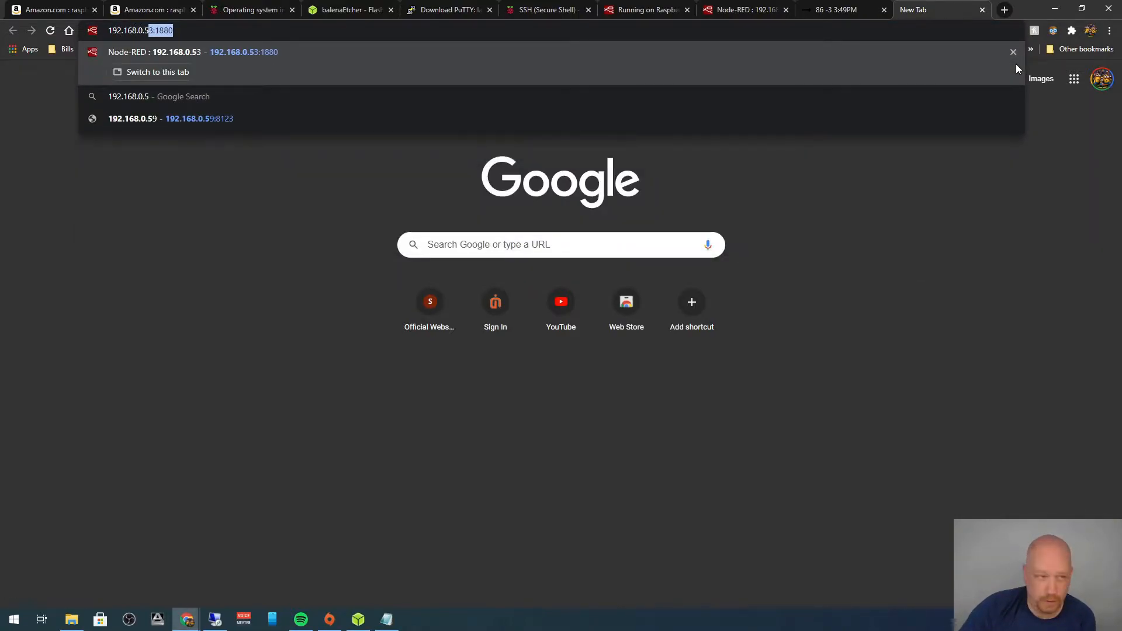
text(3:)
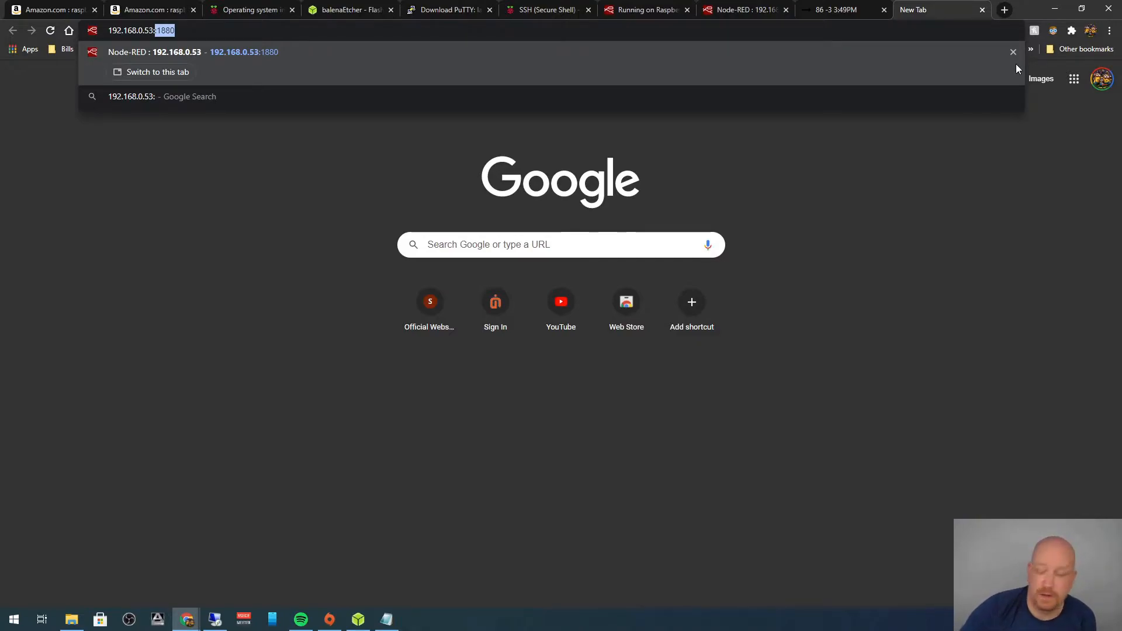
text(3)
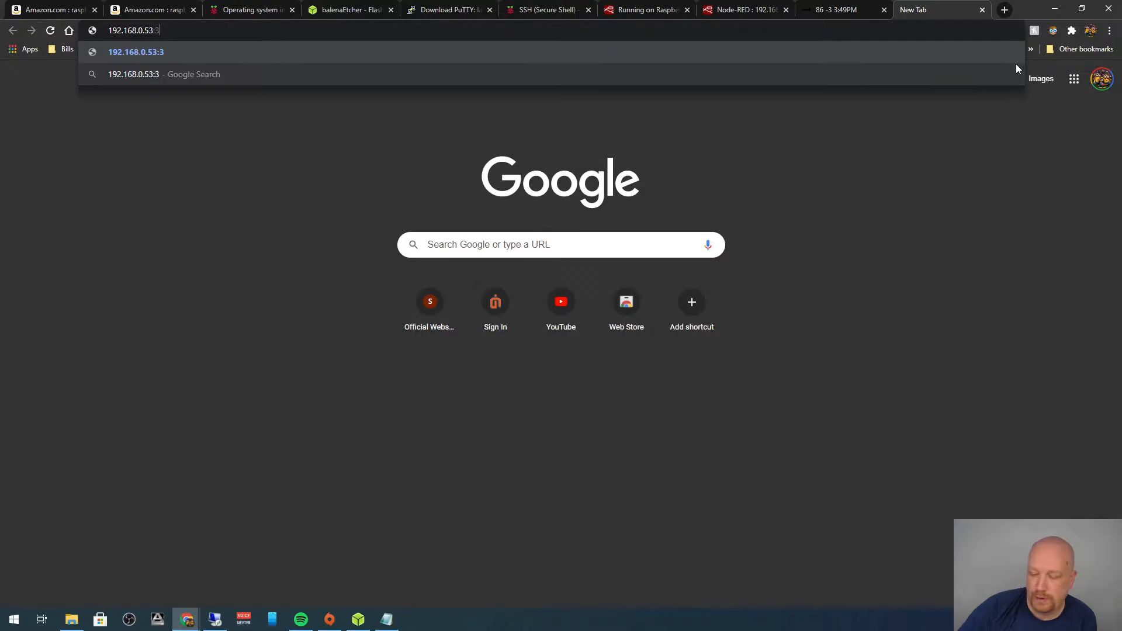
text(456)
key(Return)
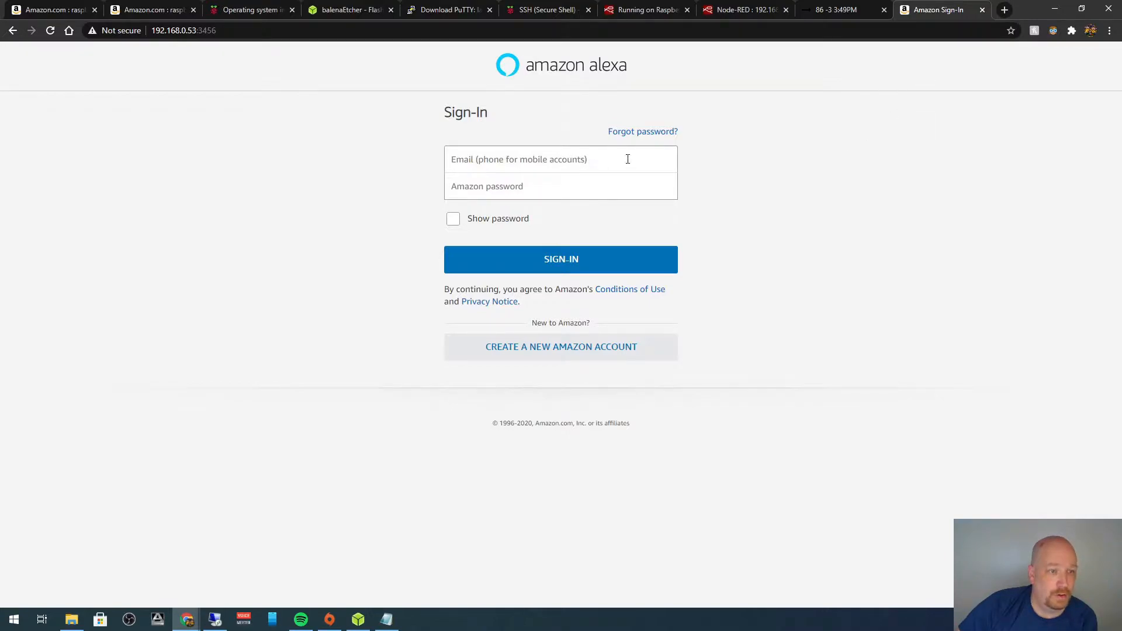
Move the Amazon sign-in page to a separate window and back, close it after authentication, and return to the Node-RED flow.
drag(931, 13, 1121, 175)
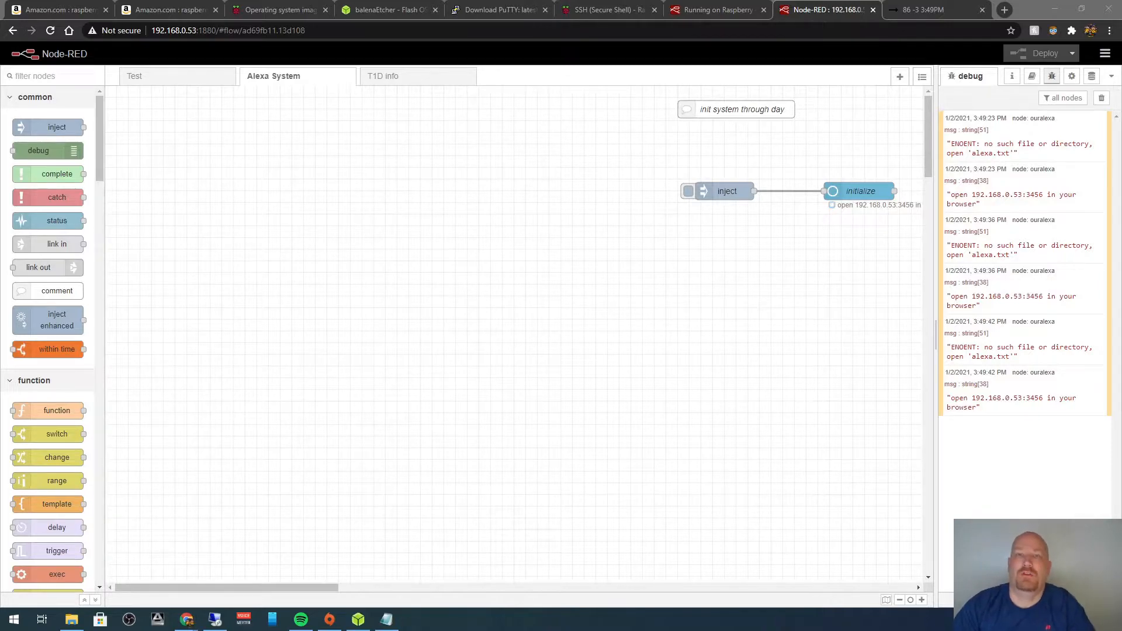
drag(778, 9, 862, 12)
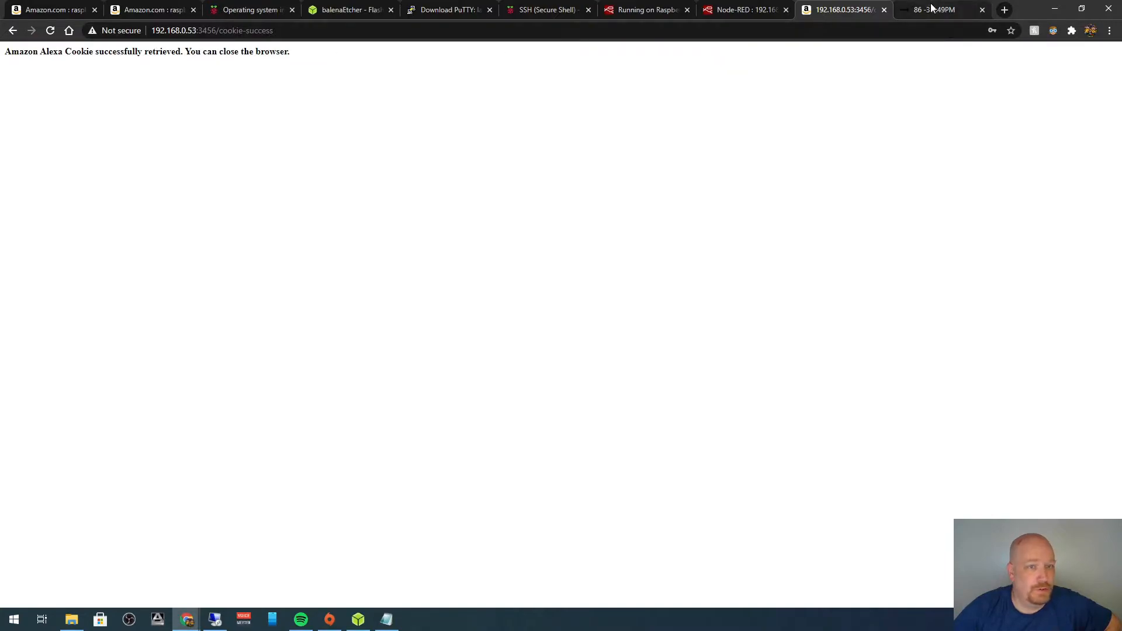
click(884, 10)
click(772, 14)
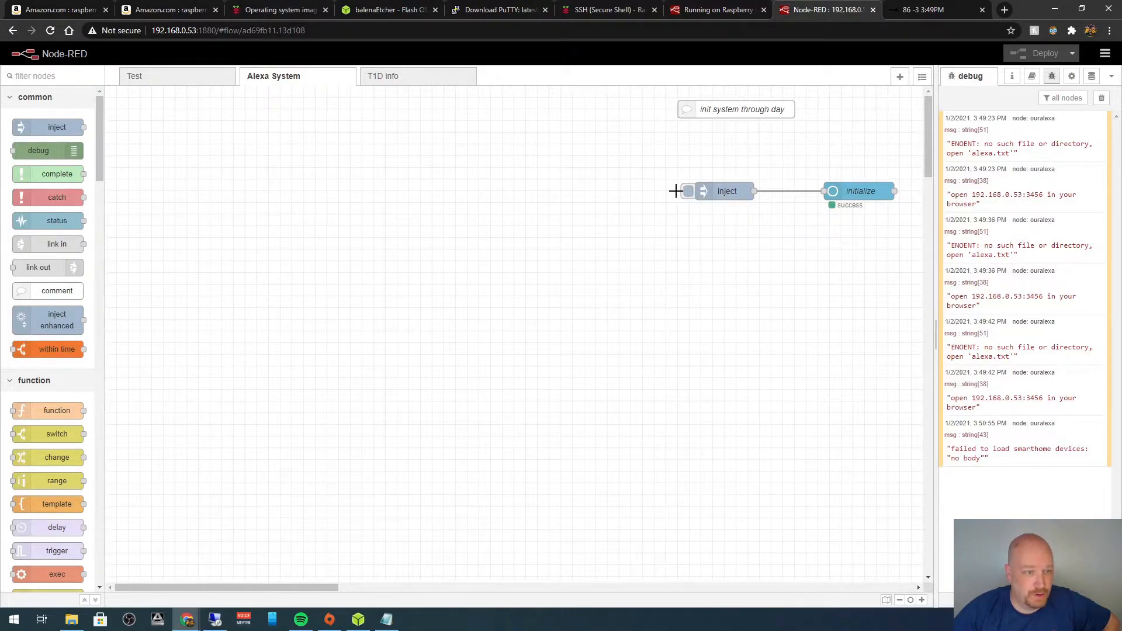
Clear the debug log and trigger the inject node to rerun the Alexa initialization.
click(1102, 98)
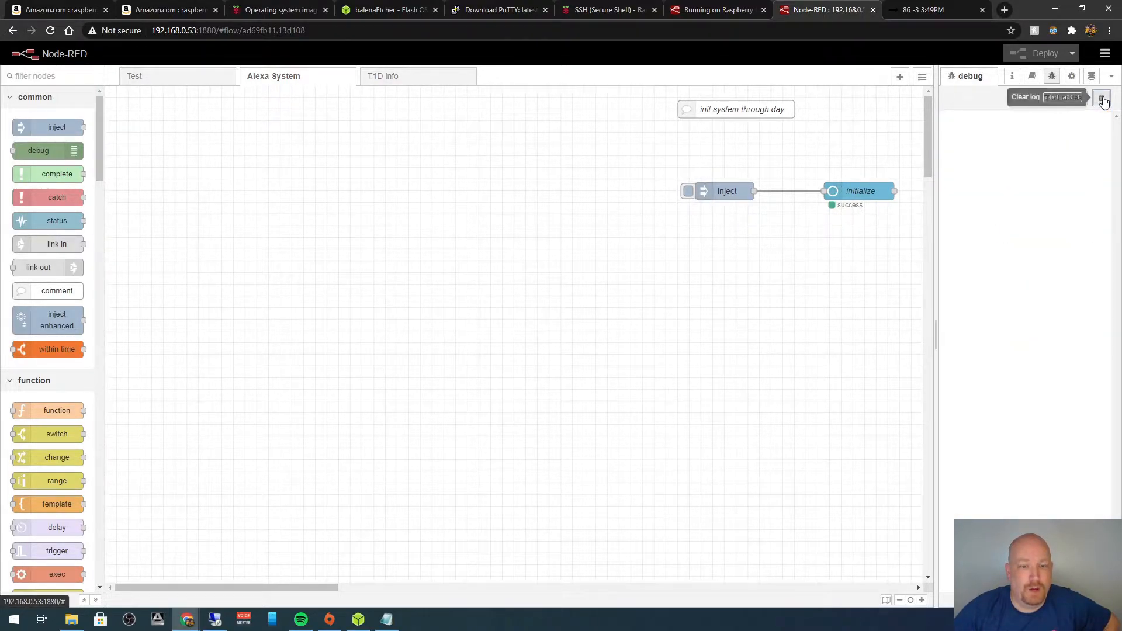
click(688, 192)
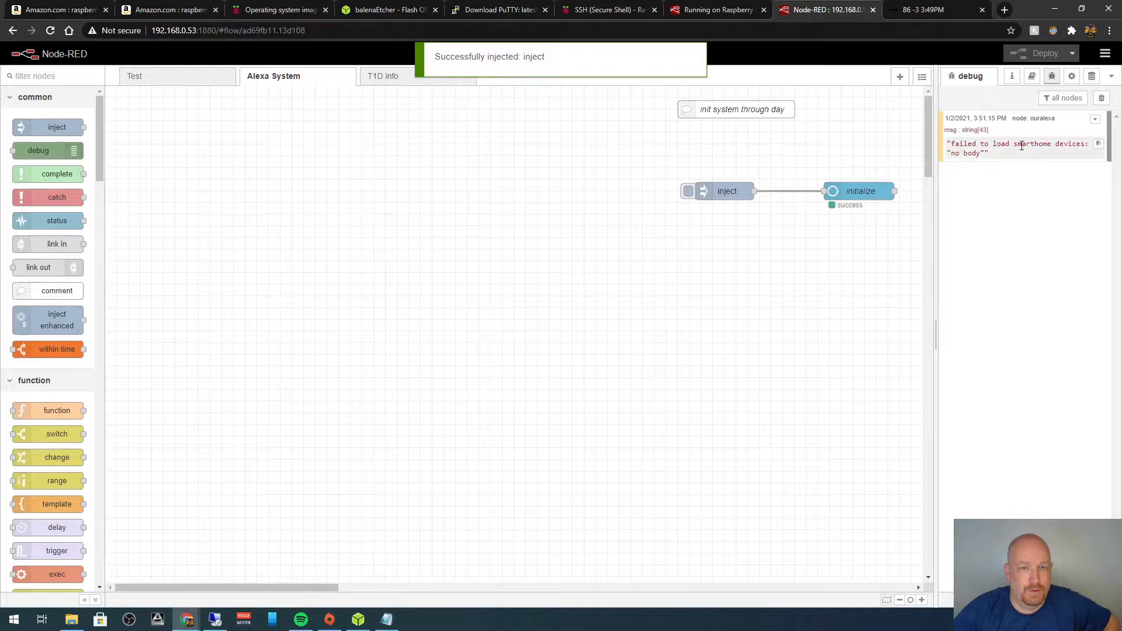
Examine the operations available for the initialize node and close its settings without changes.
double_click(856, 193)
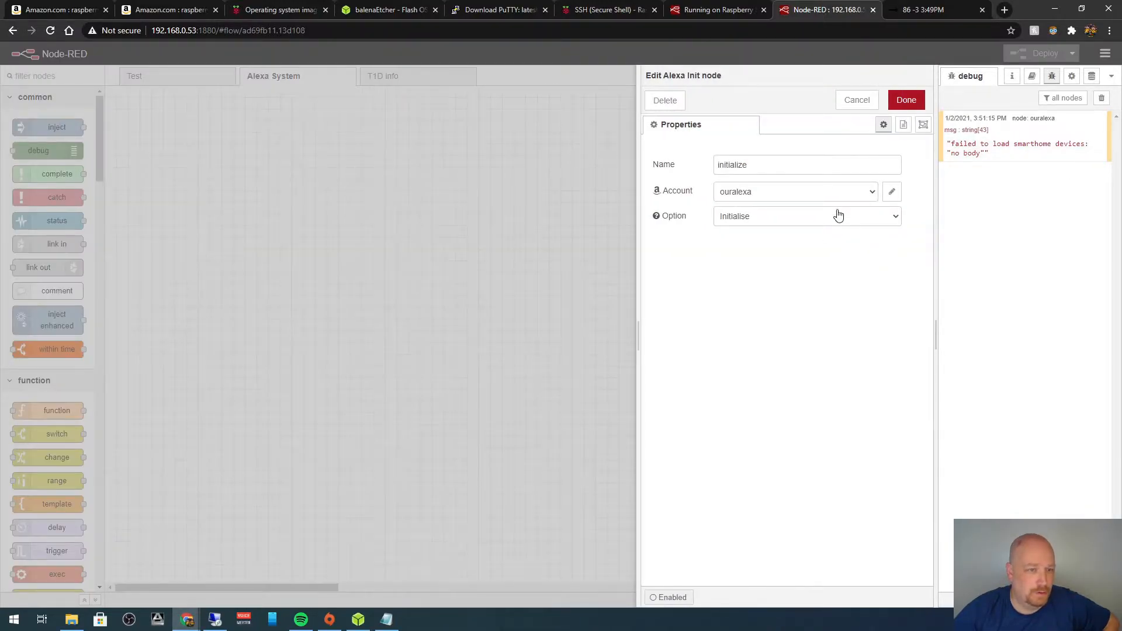
click(896, 221)
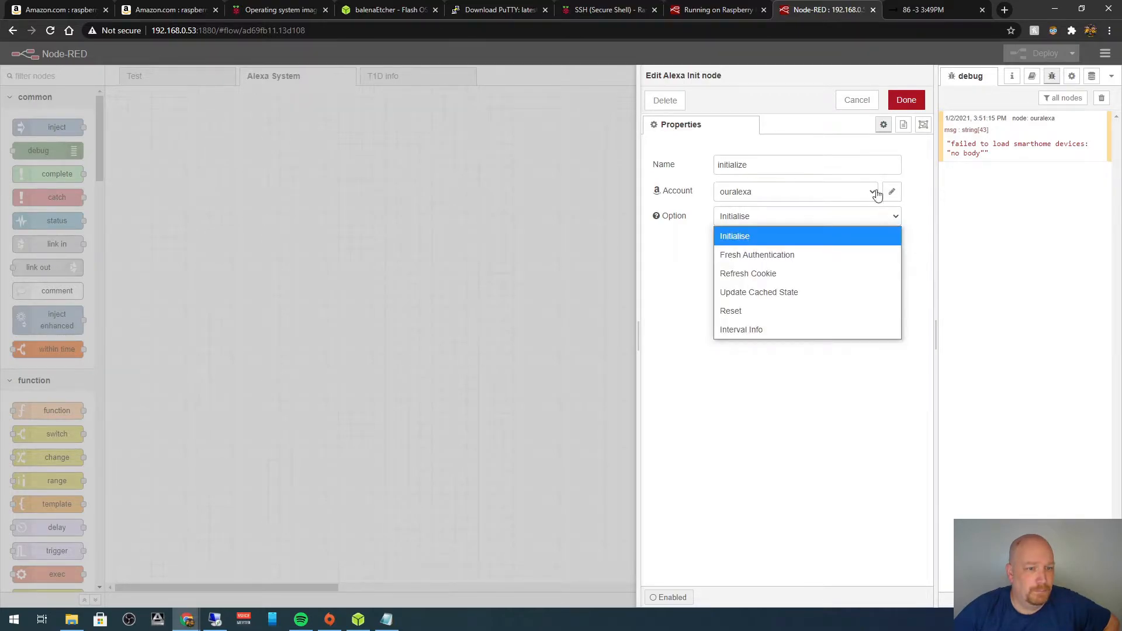
click(857, 100)
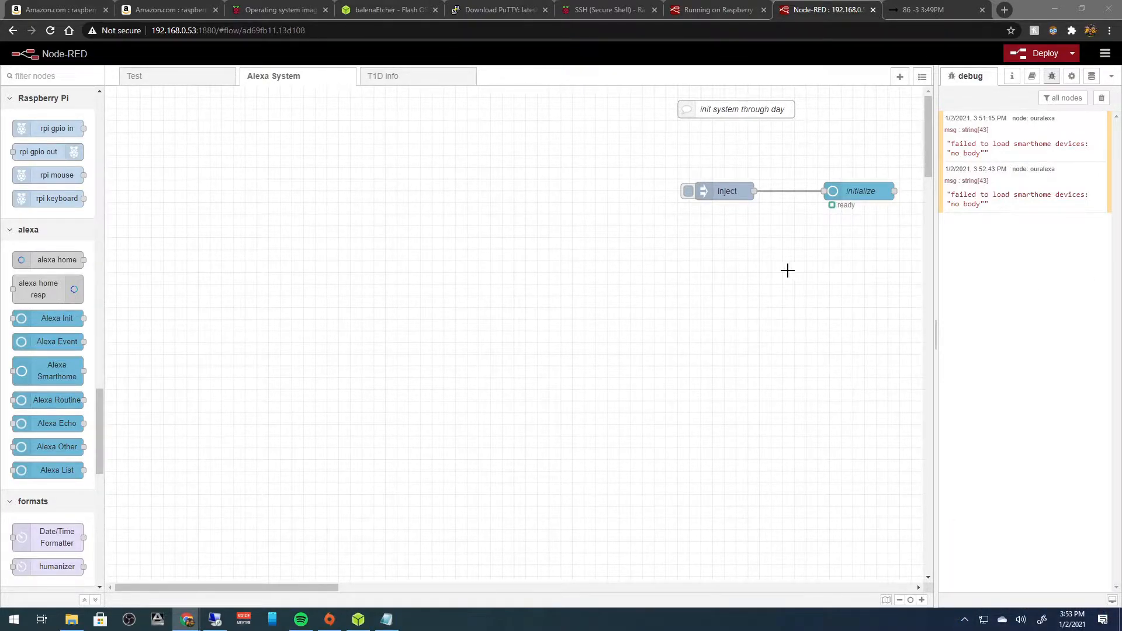
Move the inject node lower and add a cronplus node beneath the "init system through day" comment.
drag(720, 191, 736, 250)
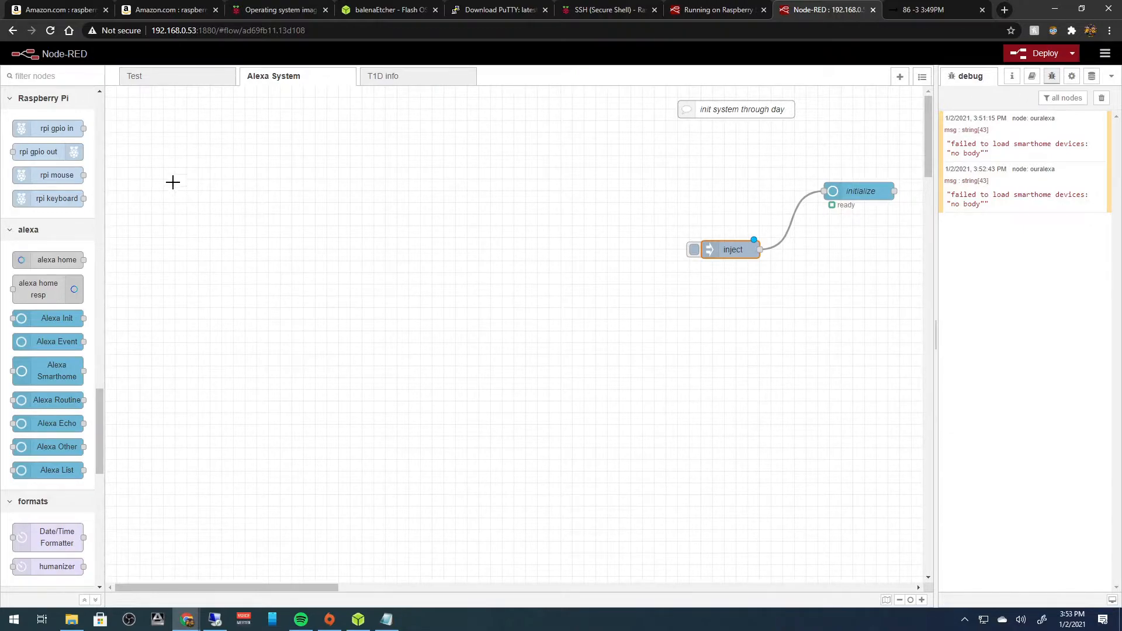
click(50, 75)
text(cron)
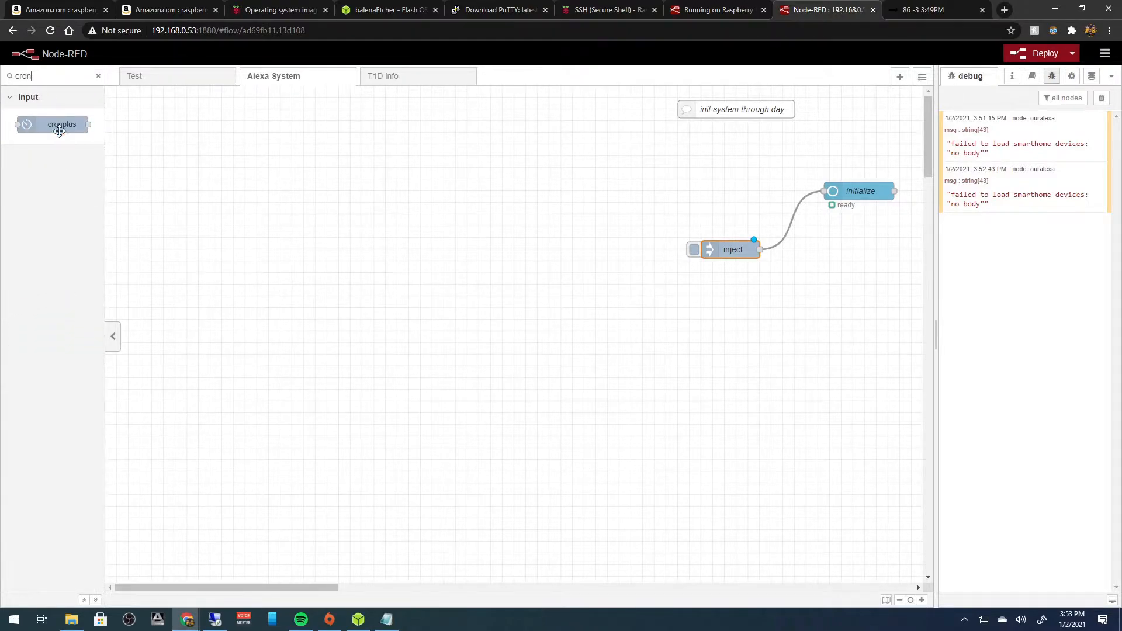
drag(57, 125, 729, 146)
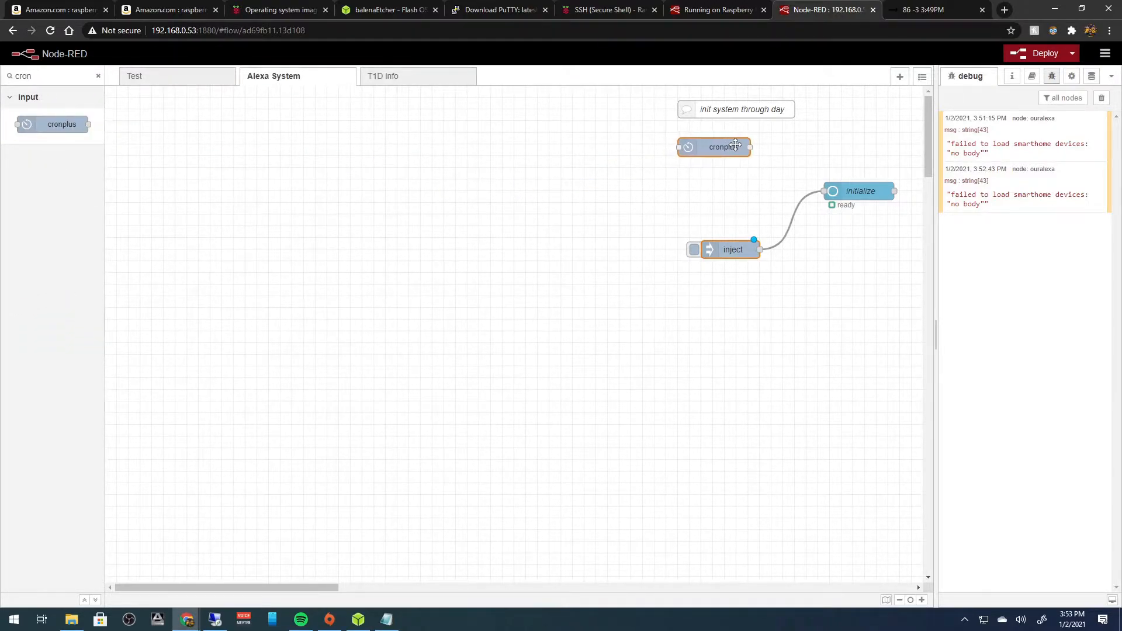
Name the cronplus node "midnight" and set its cron schedule to 0 0 0 * * * *.
double_click(725, 150)
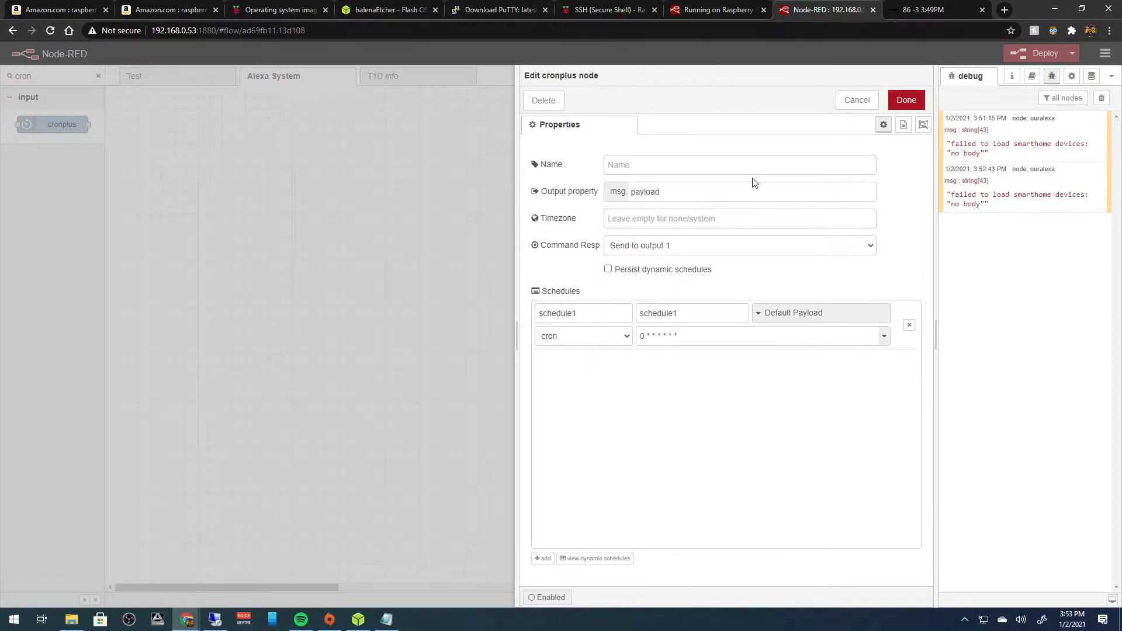
click(686, 169)
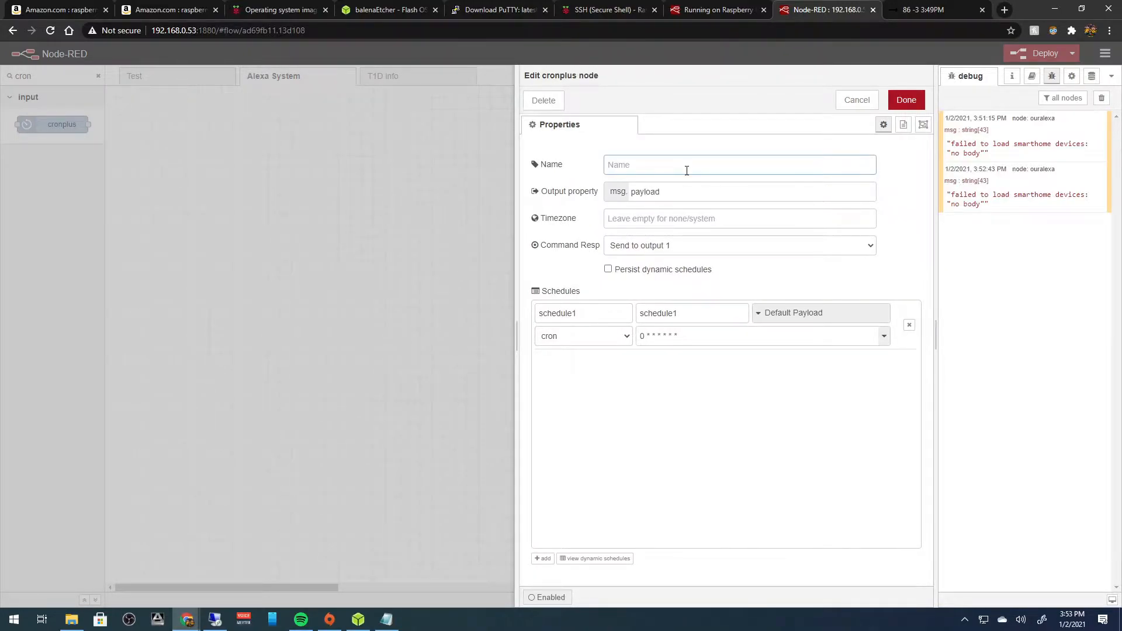
text(midnight)
click(645, 335)
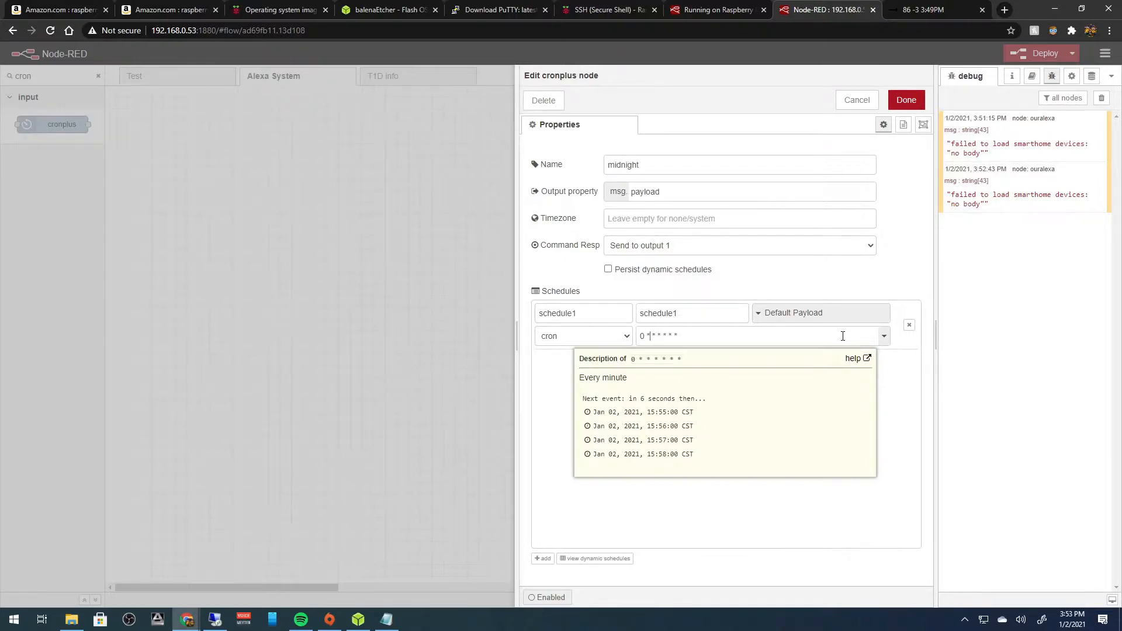
key(BackSpace)
text(0)
key(Right)
key(BackSpace)
text(0)
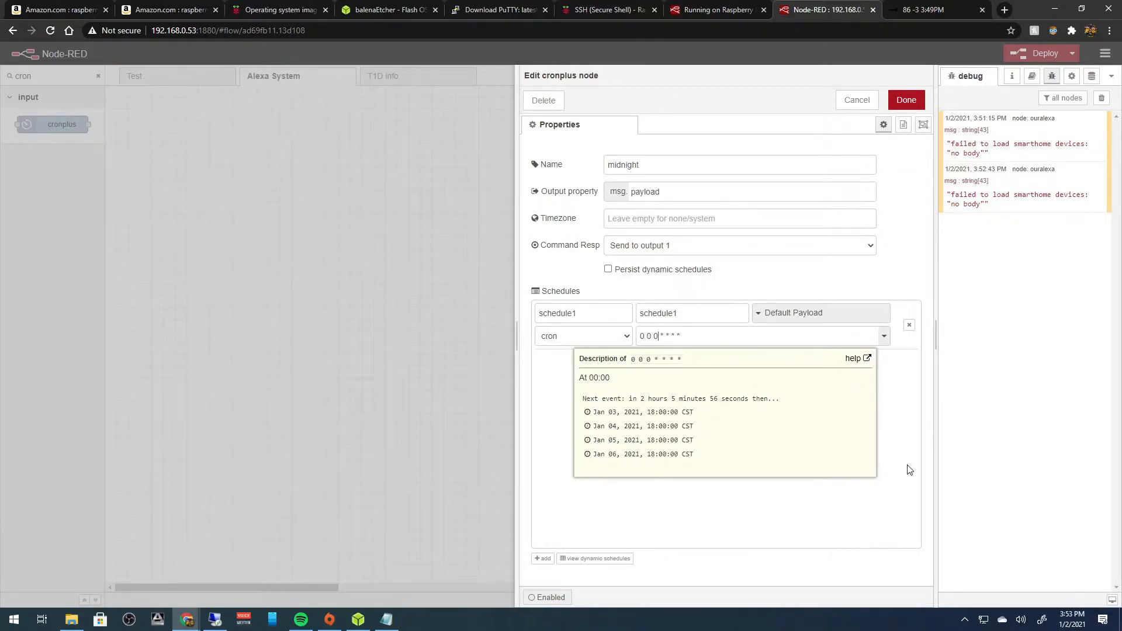
click(900, 389)
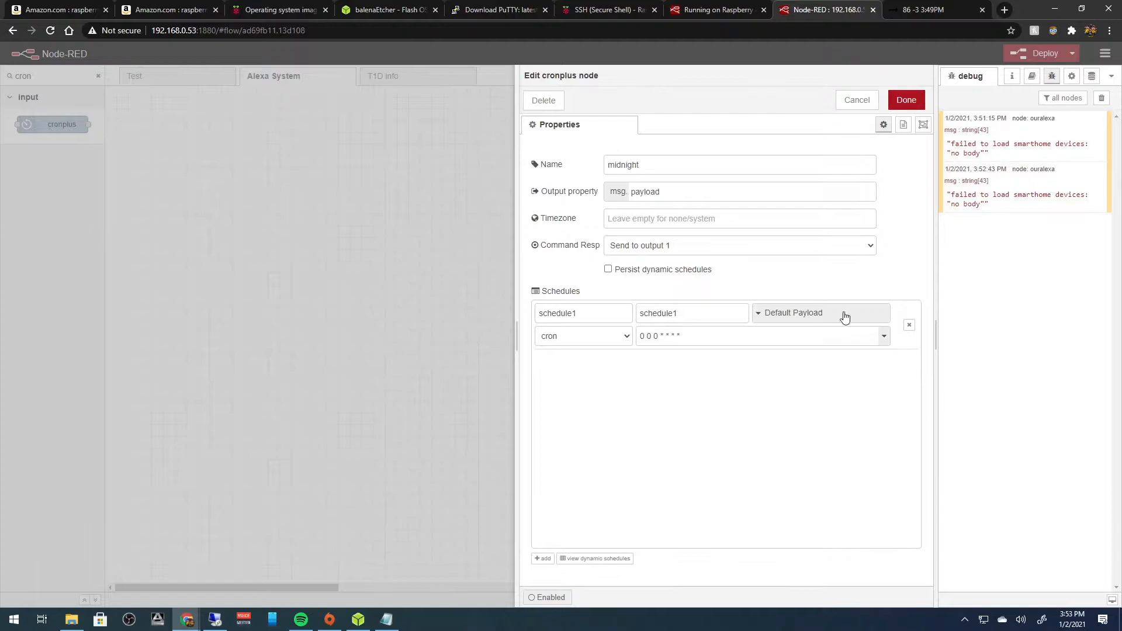
click(903, 100)
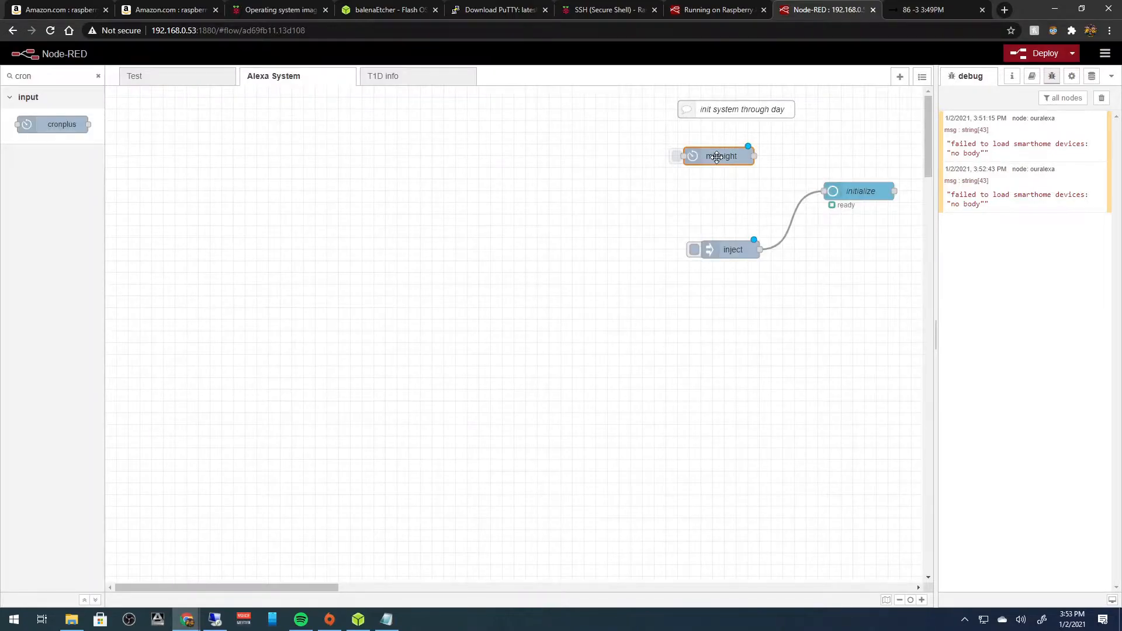
Copy the midnight cronplus node and place the duplicate directly below it.
key(ctrl+c)
key(ctrl+v)
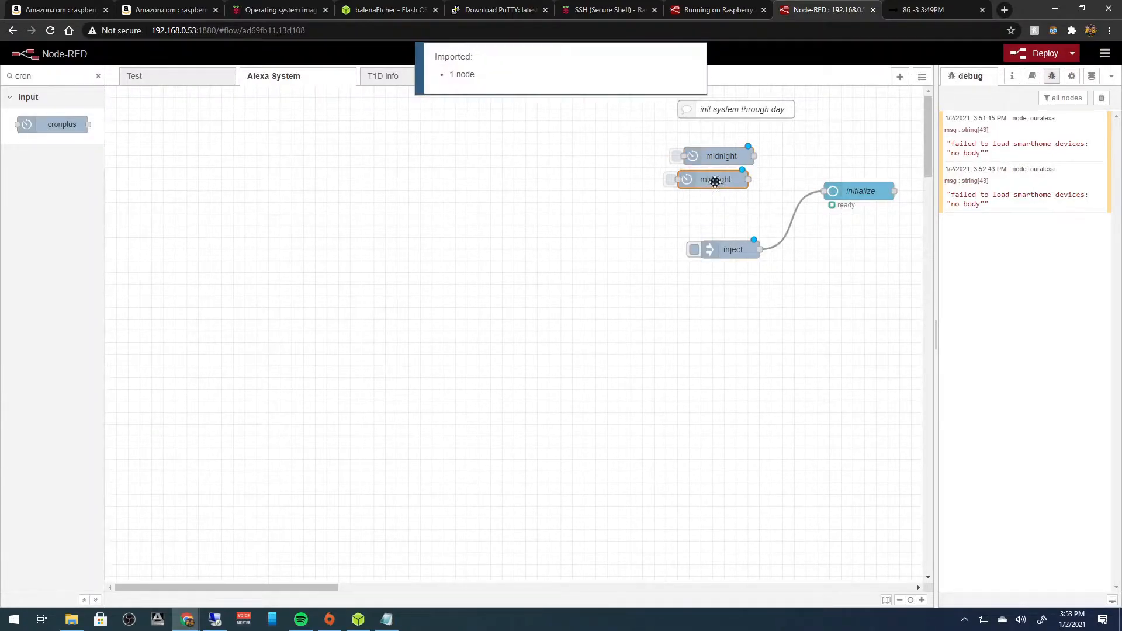
click(723, 184)
Rename the duplicated cronplus node "6am" and set its cron schedule to 0 0 6 * * * *.
double_click(713, 183)
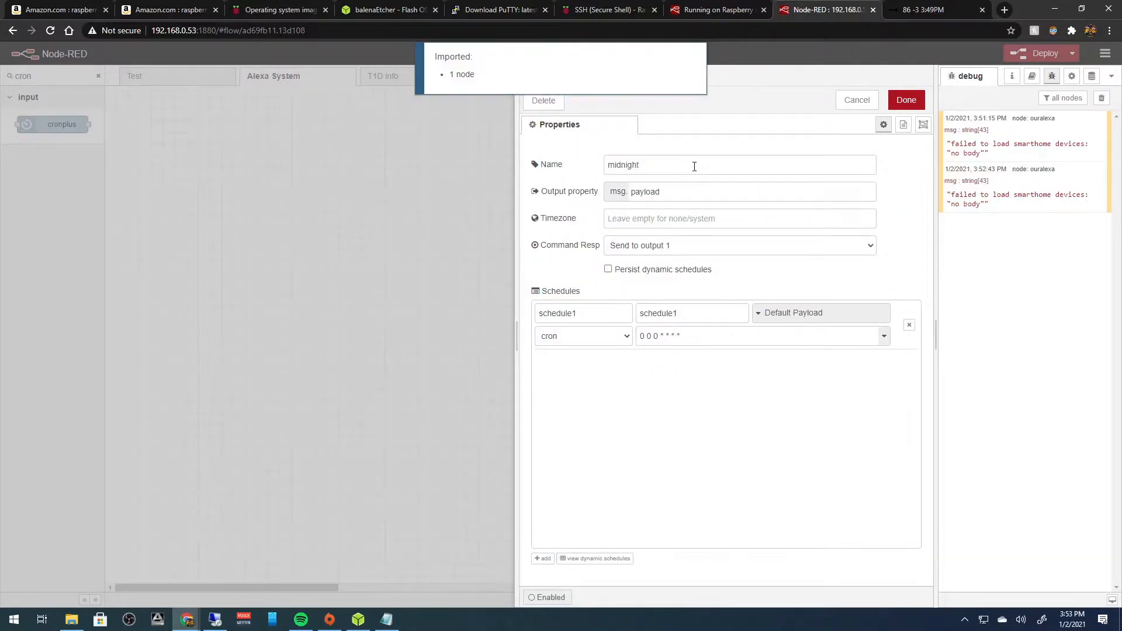
drag(694, 168, 594, 173)
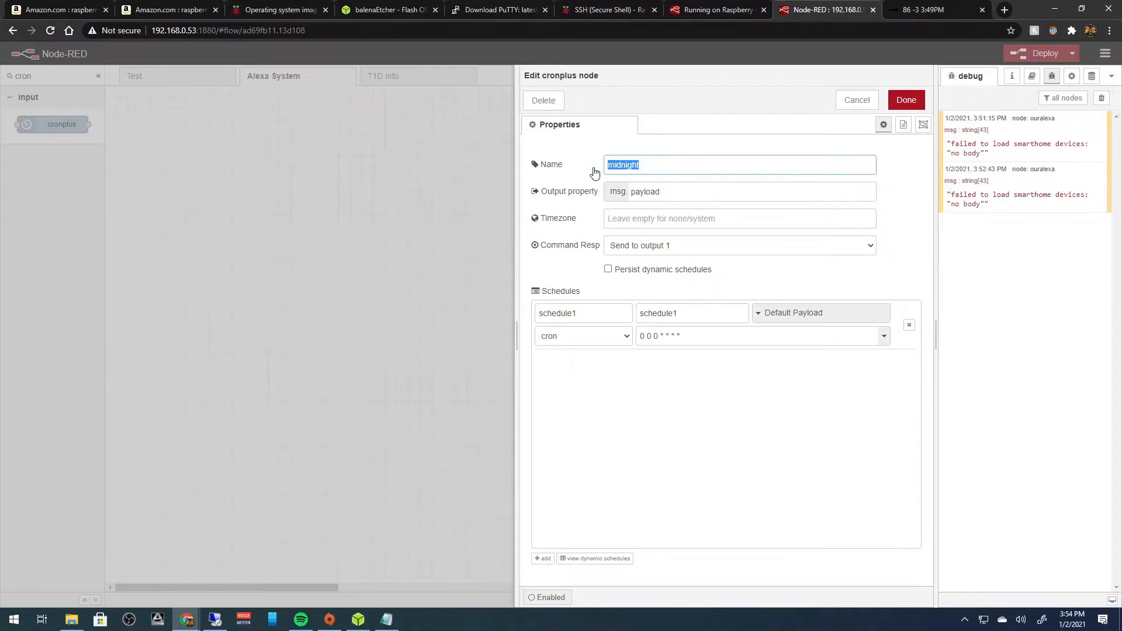
text(6)
text(am)
click(657, 337)
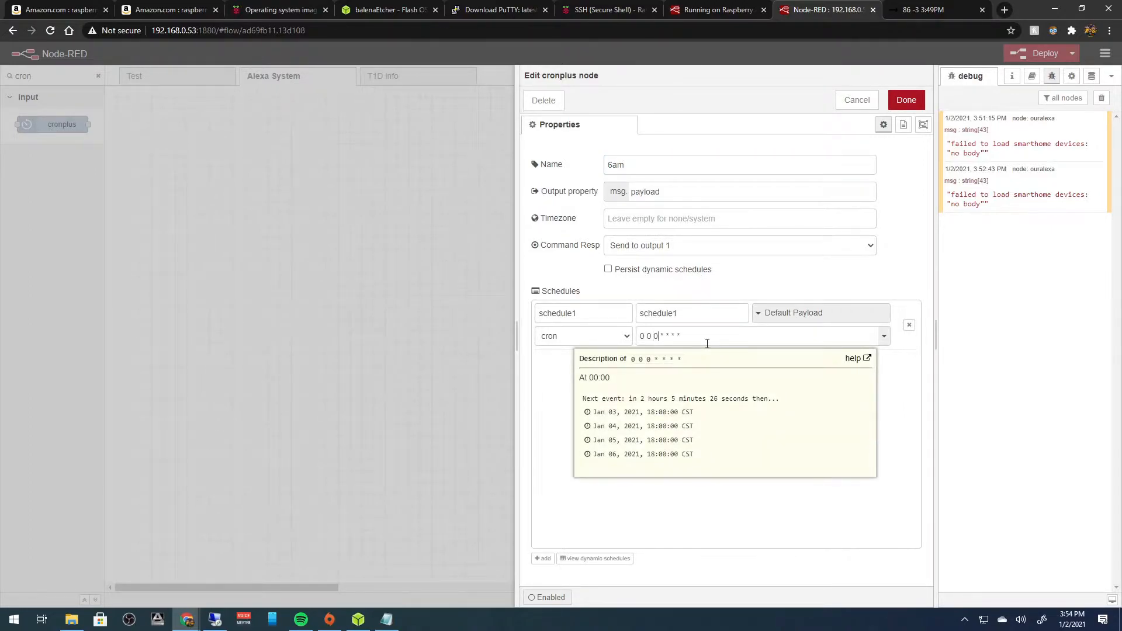
key(BackSpace)
text(6)
click(907, 100)
Align the midnight node with the 6am node and place another midnight copy below 6am.
mouse_move(717, 182)
mouse_down()
mouse_move(733, 184)
mouse_move(712, 184)
mouse_move(711, 162)
mouse_up()
click(719, 182)
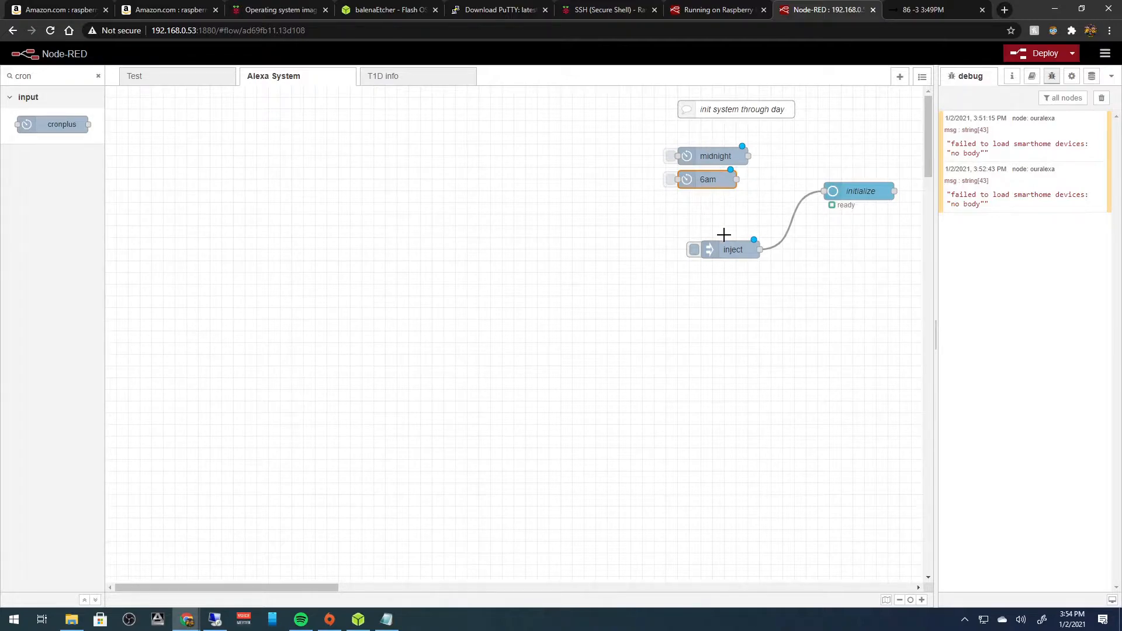
key(ctrl+v)
click(722, 207)
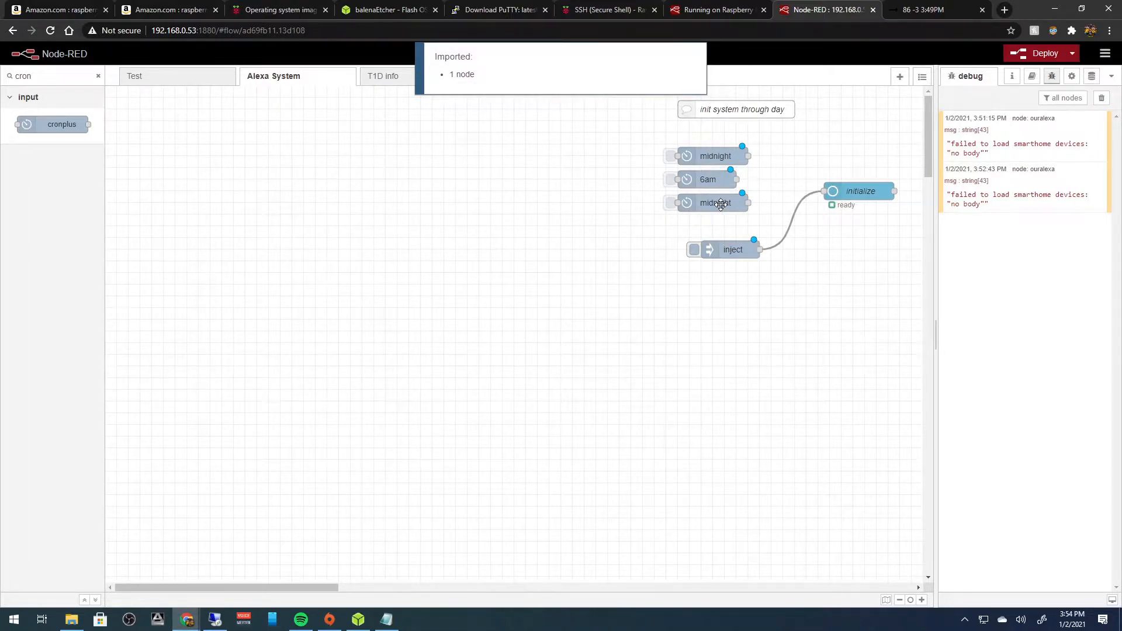
Rename the copy below 6am "noon 30" and set its cron schedule to 0 30 12 * * * *.
double_click(722, 206)
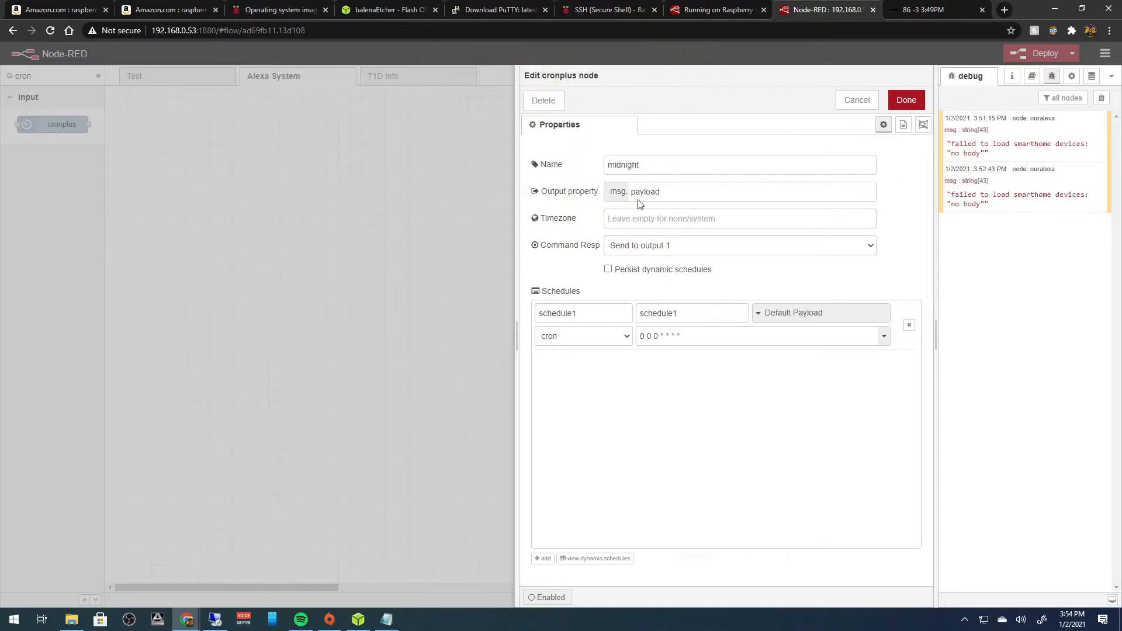
drag(639, 163, 576, 168)
text(noon 30)
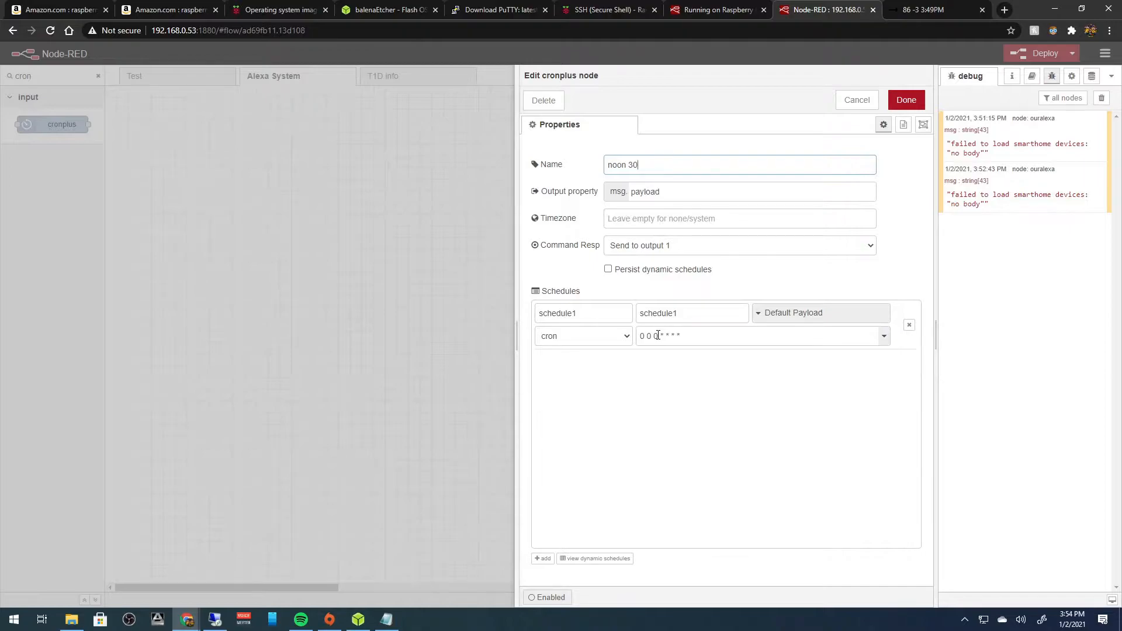
click(658, 336)
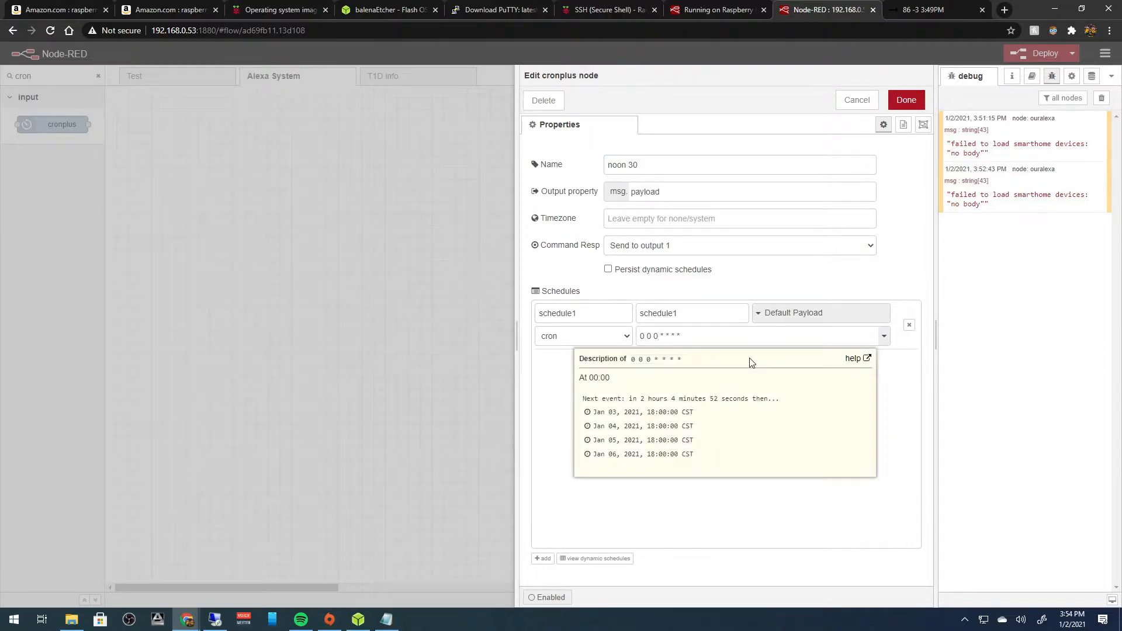
key(BackSpace)
text(12)
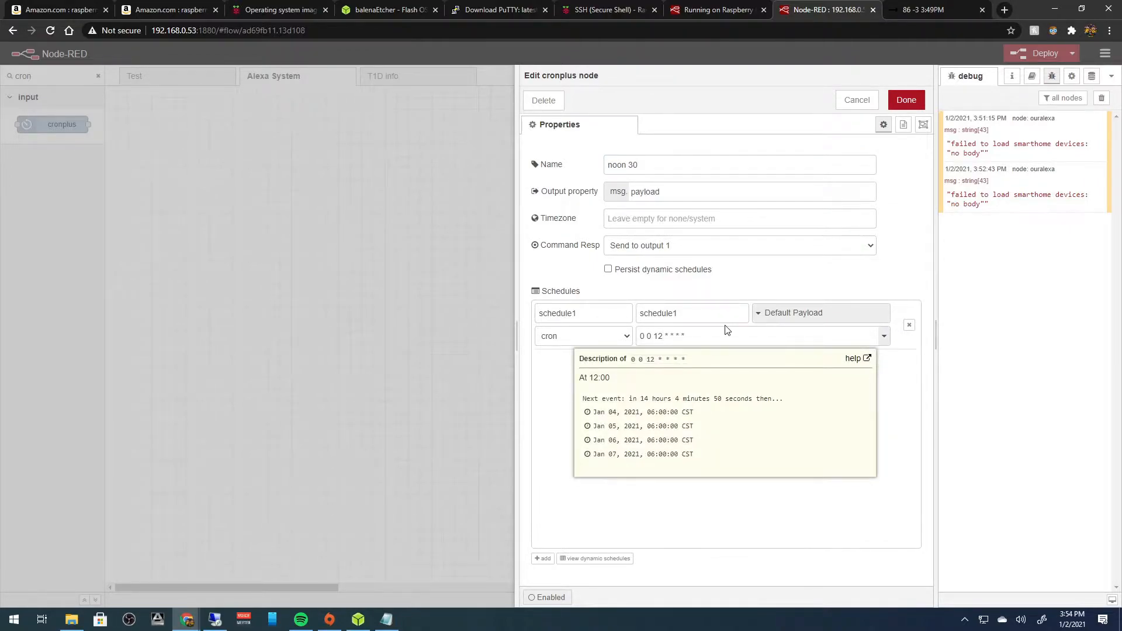
key(BackSpace)
key(BackSpace)
text(30)
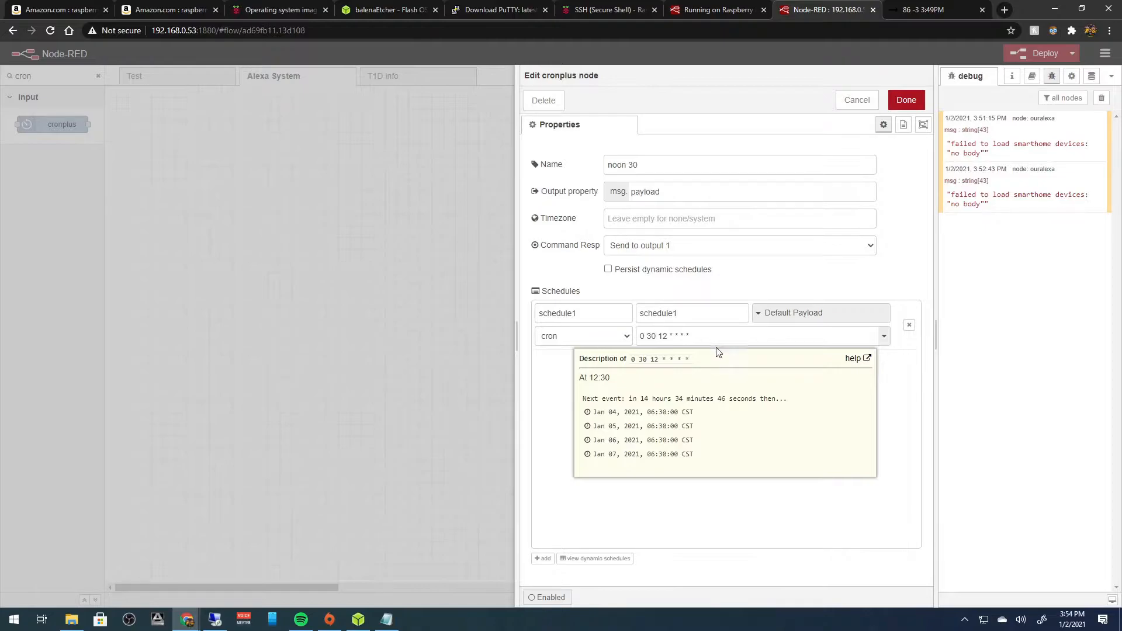
click(907, 100)
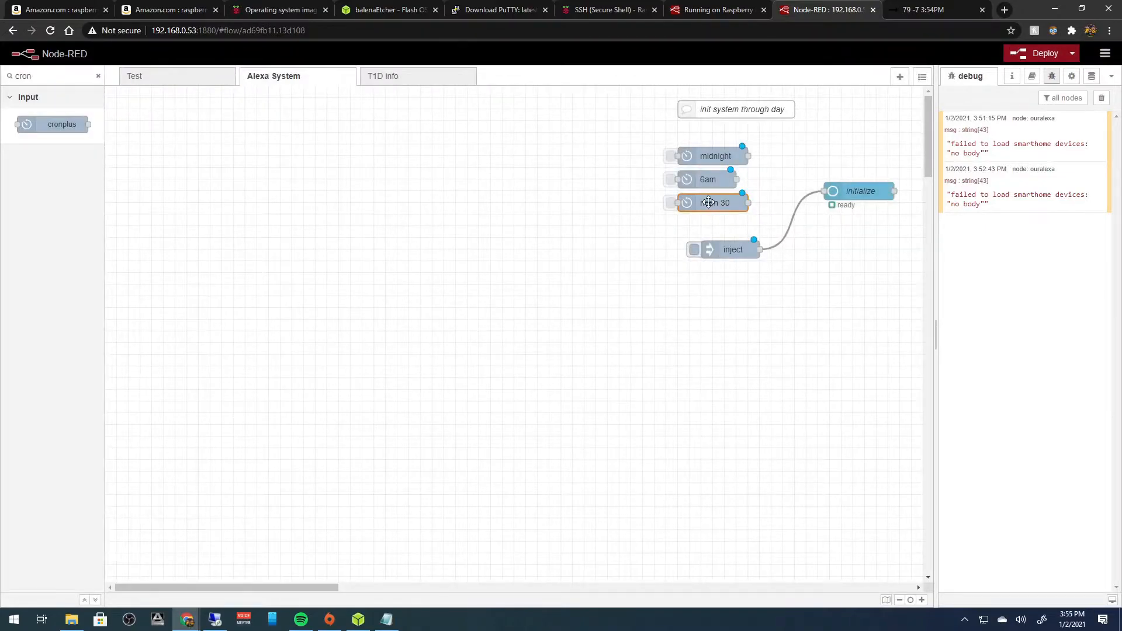
Paste another midnight copy below the noon 30 node and align the inject node beneath it.
key(ctrl+v)
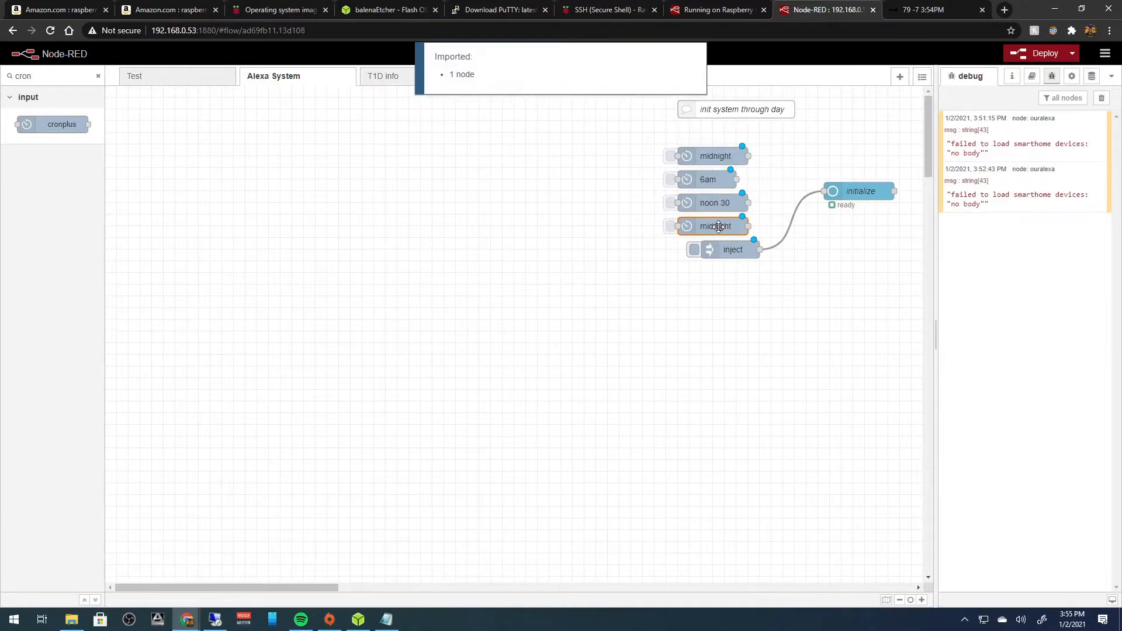
mouse_move(722, 250)
mouse_down()
mouse_move(731, 281)
mouse_move(718, 255)
mouse_up()
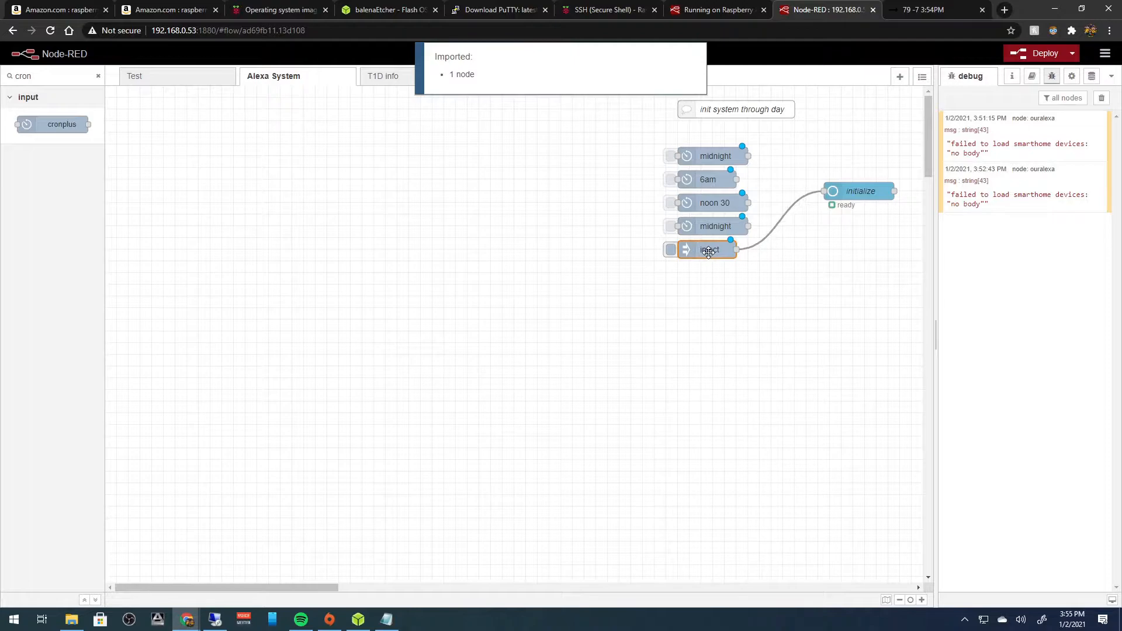
Rename the copy below noon 30 "6pm" and set its cron schedule to 0 0 18 * * * *.
double_click(725, 227)
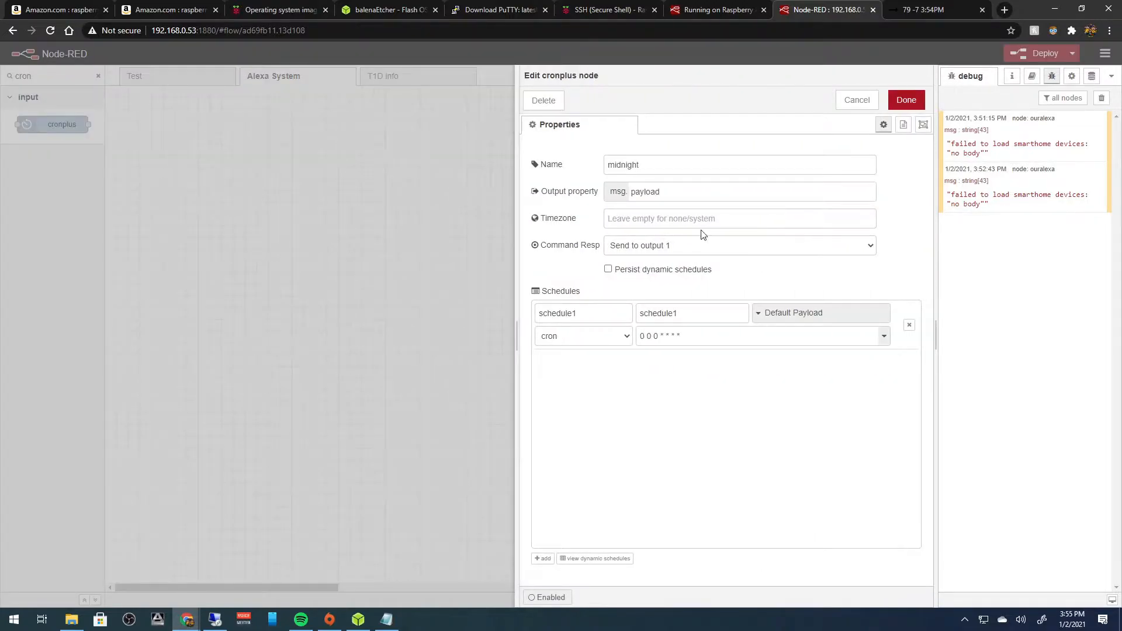
drag(640, 165, 579, 171)
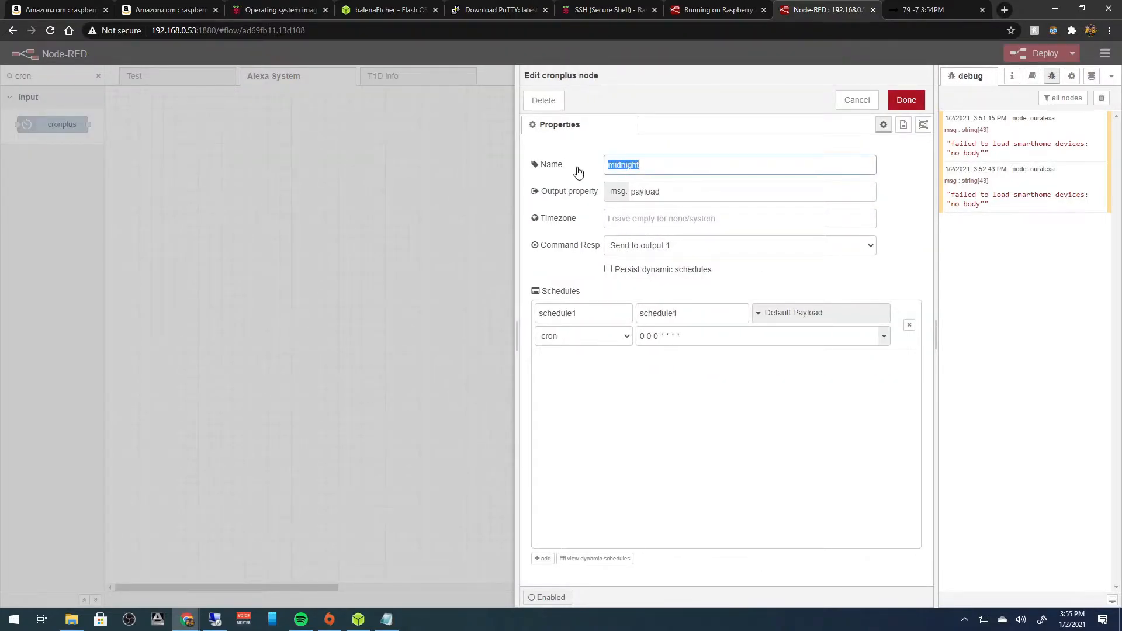
text(6pm)
click(656, 338)
text(18)
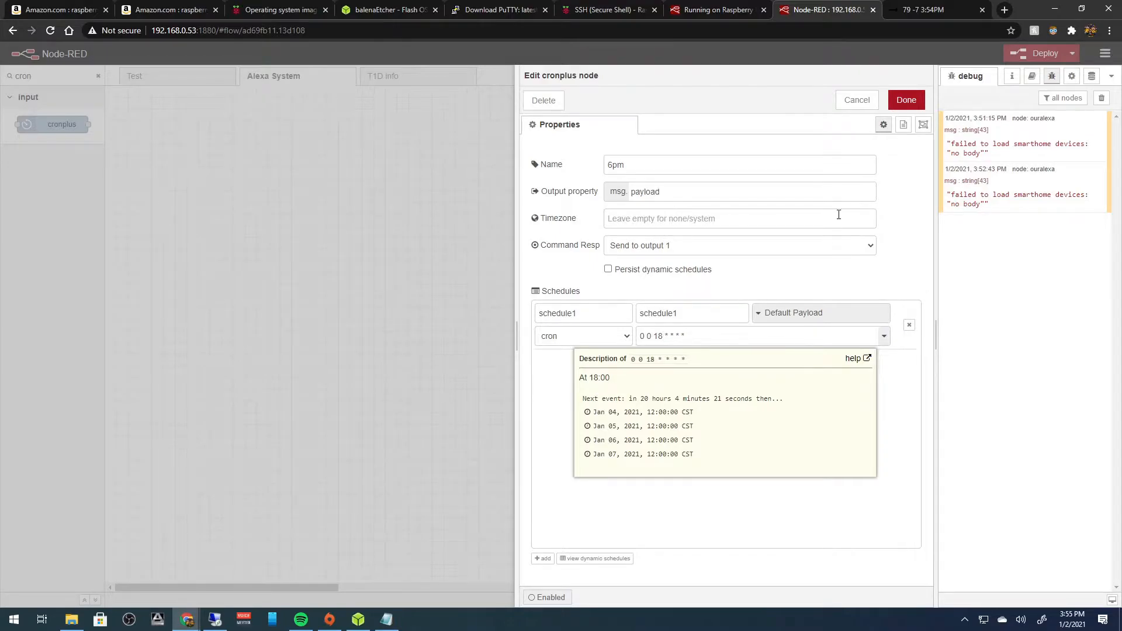
click(896, 100)
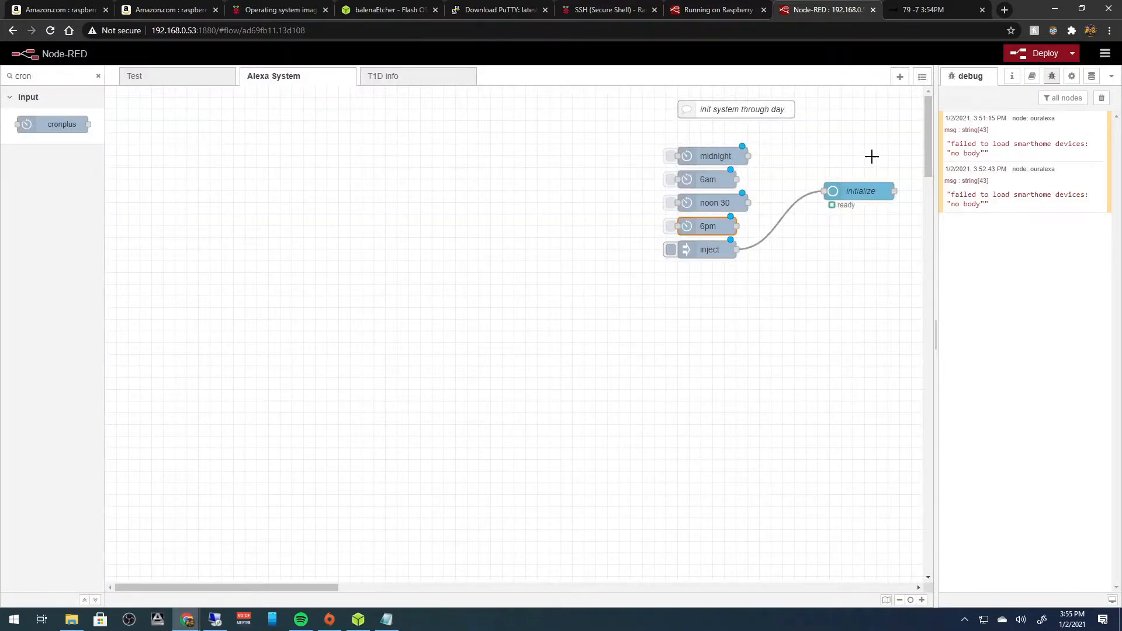
Check the run-time description of the 6pm node's cron schedule.
double_click(710, 227)
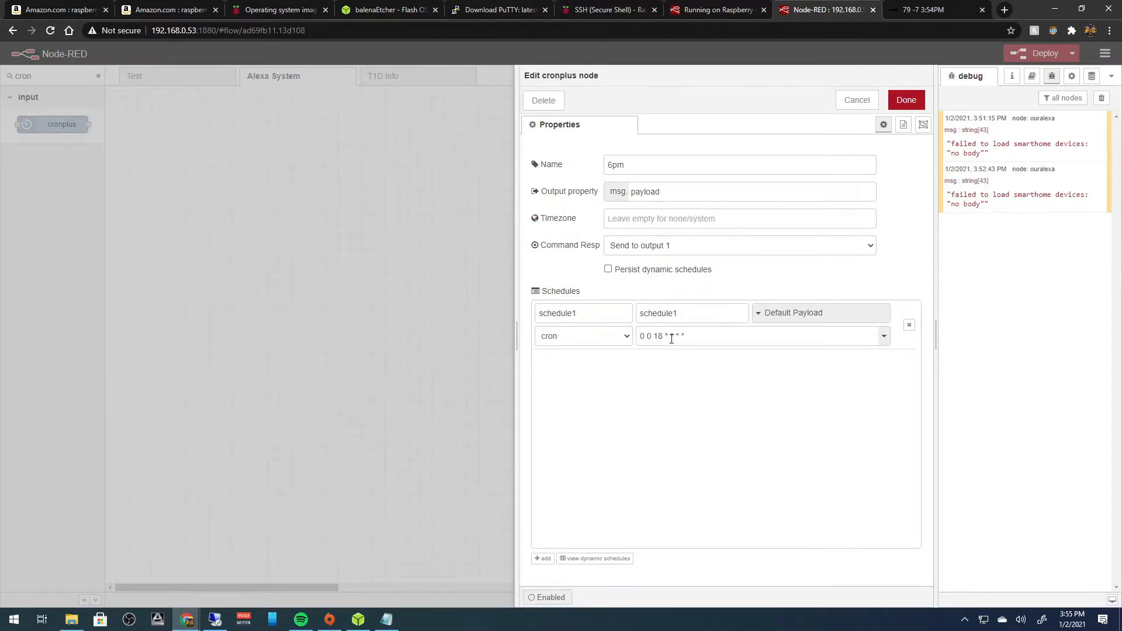
mouse_move(711, 336)
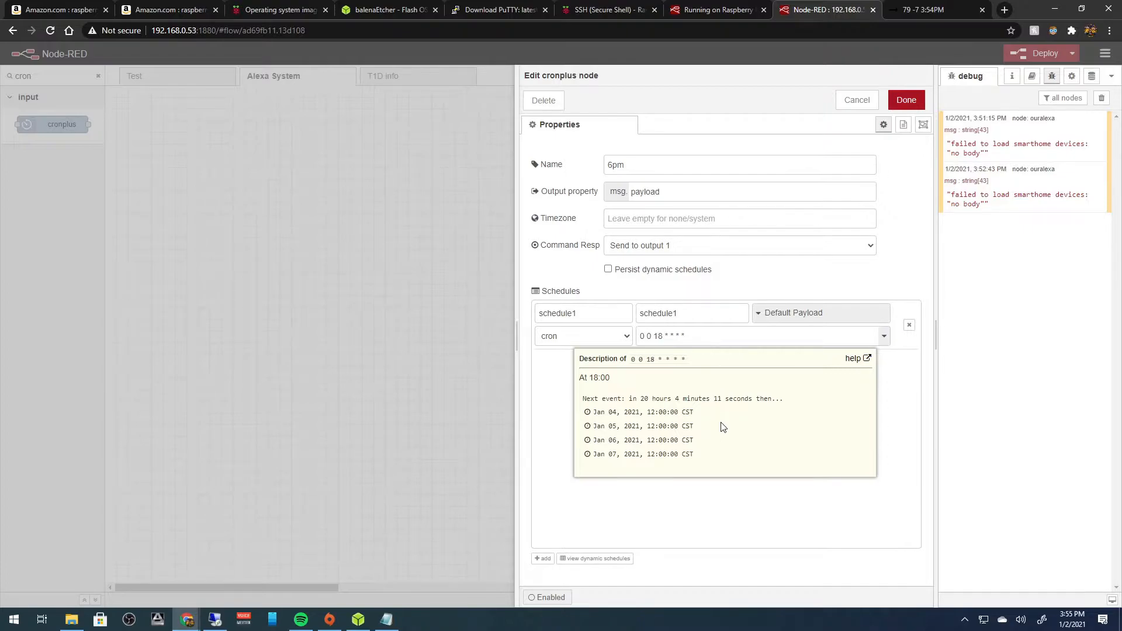
click(905, 101)
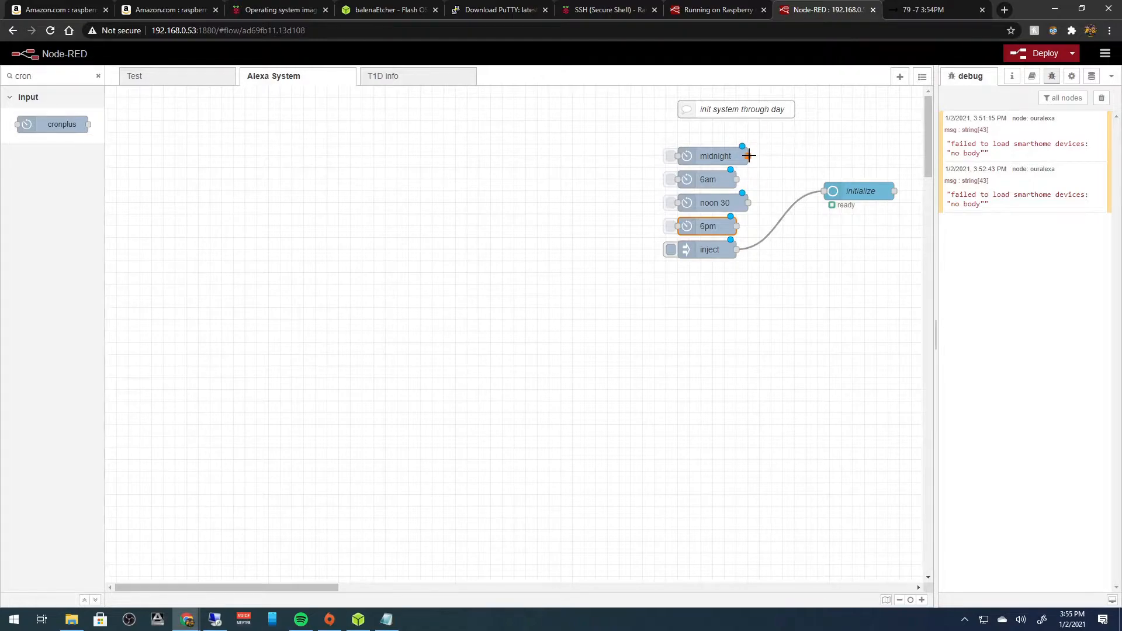
Wire the midnight, 6am, noon 30 and 6pm nodes to the initialize node and deploy the flow.
drag(749, 156, 824, 191)
drag(737, 180, 825, 191)
drag(760, 205, 825, 191)
drag(736, 226, 824, 191)
click(1027, 54)
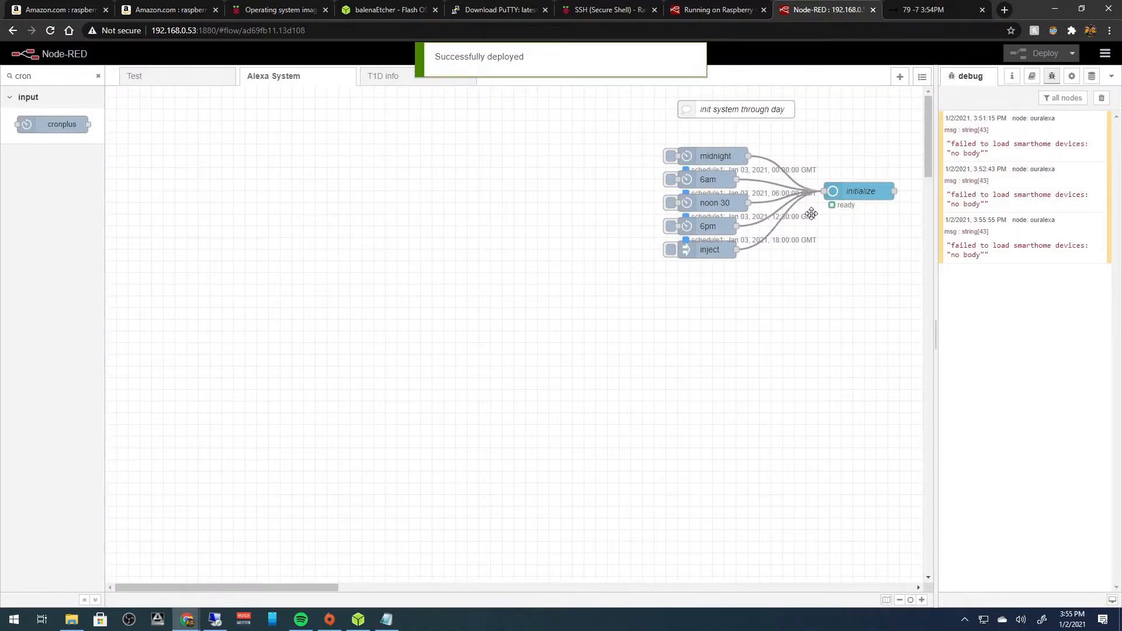
Space the schedule and inject nodes evenly apart vertically, level the initialize node with noon 30, and deploy the flow.
click(699, 183)
drag(698, 183, 723, 317)
drag(708, 278, 709, 266)
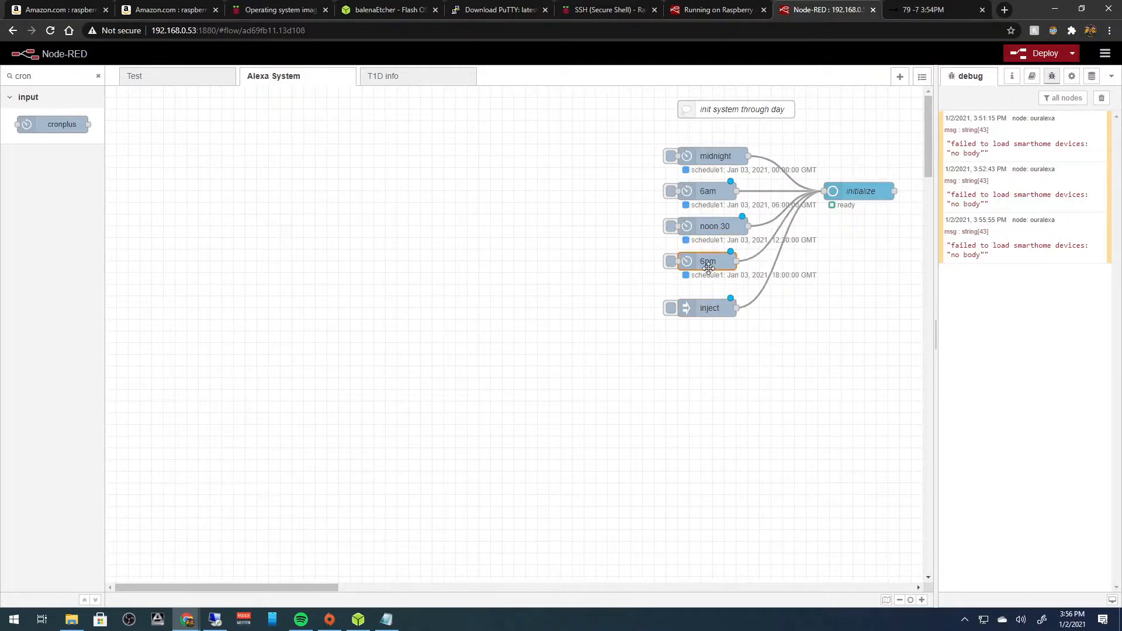
drag(698, 307, 702, 297)
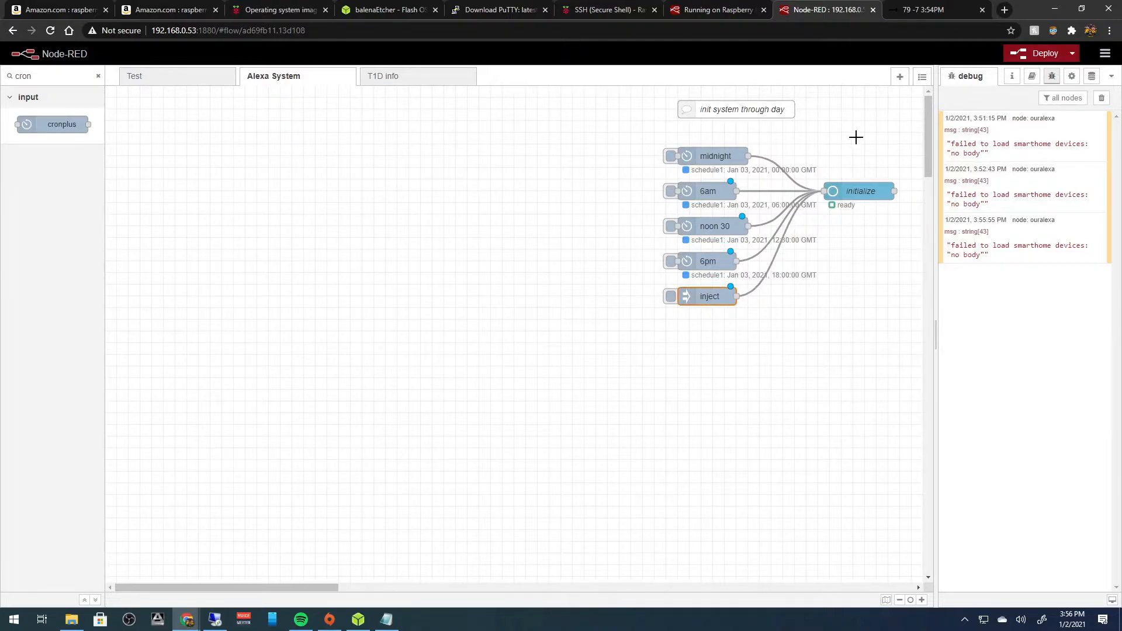
drag(854, 191, 859, 227)
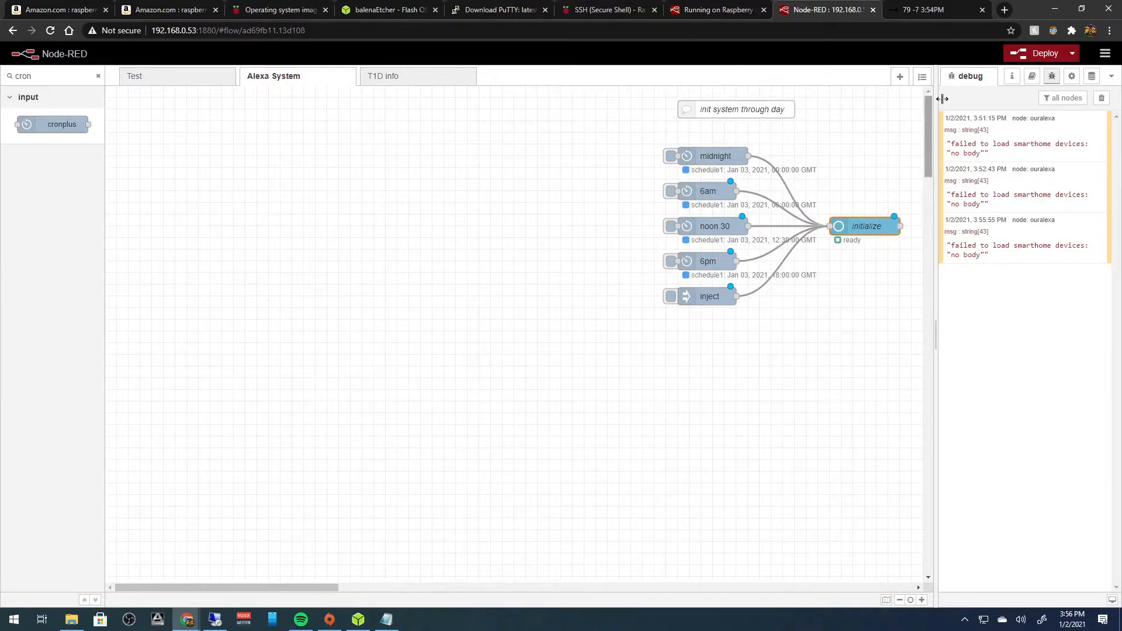
click(1035, 53)
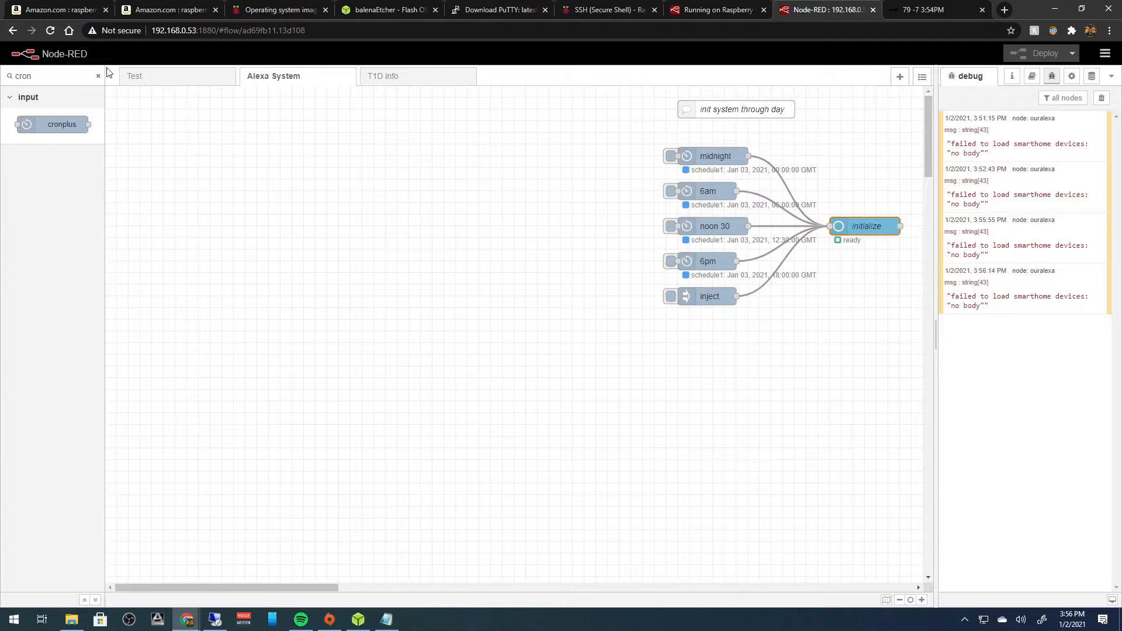
Review the timezone settings of the midnight and 6am nodes and deploy the flow.
click(708, 157)
double_click(708, 158)
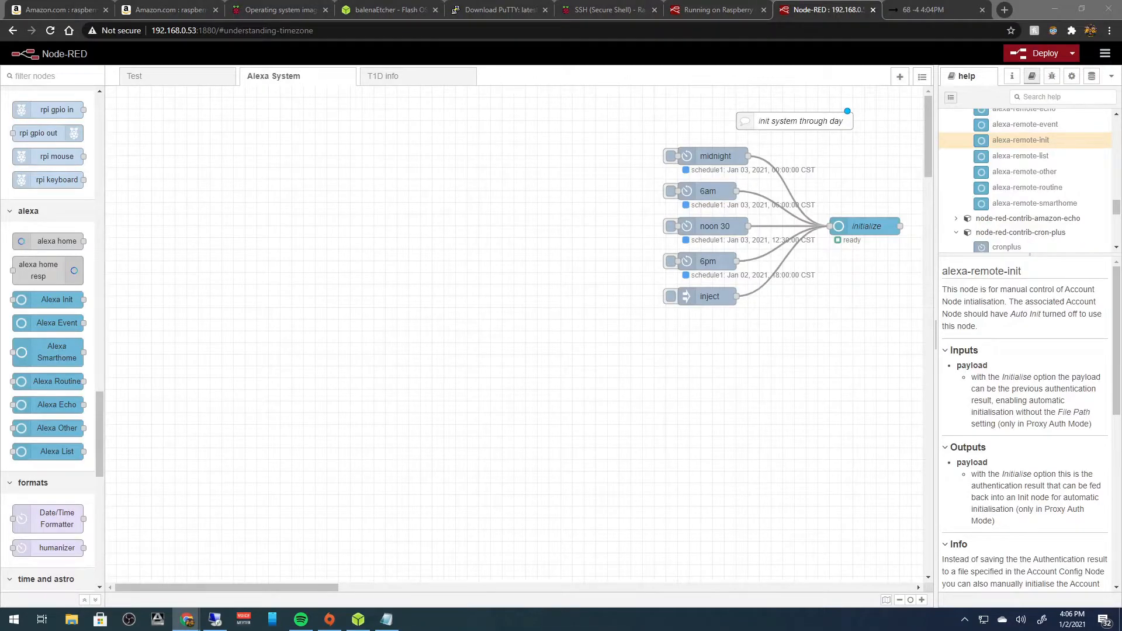
double_click(715, 156)
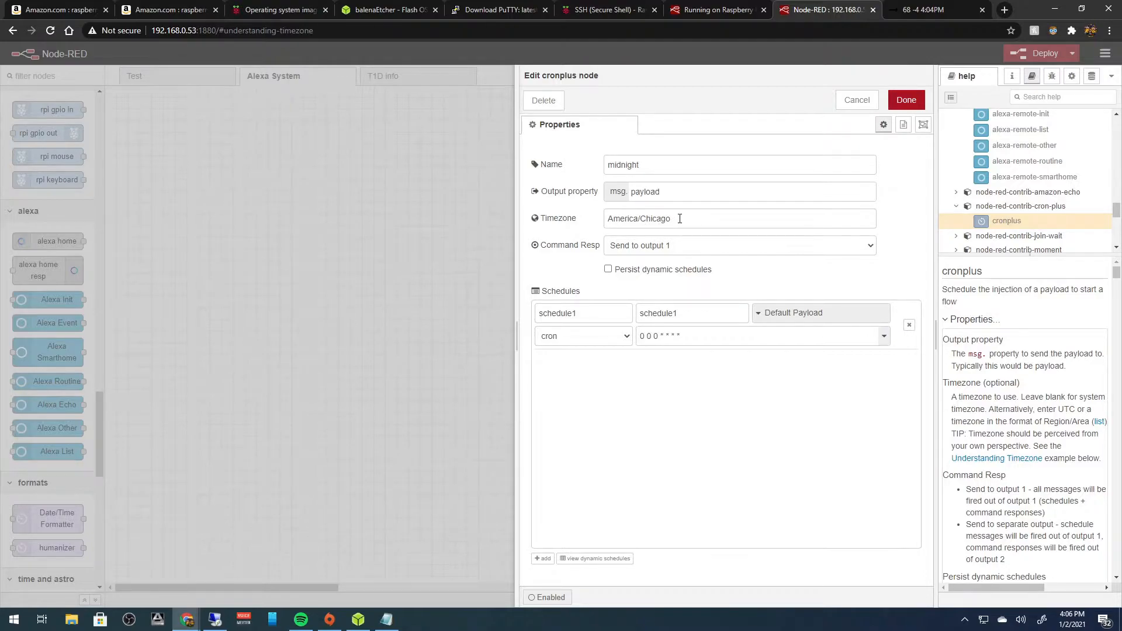
click(907, 100)
double_click(730, 199)
click(906, 100)
click(1024, 59)
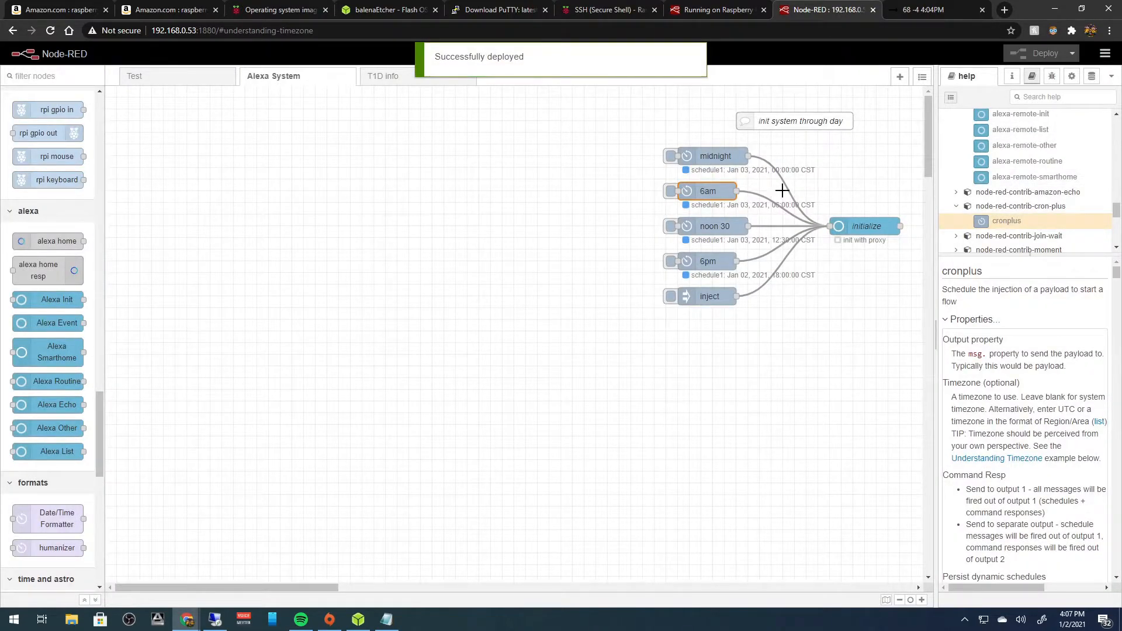
Check the upcoming run times of the midnight and 6pm schedules without changing either node.
double_click(696, 158)
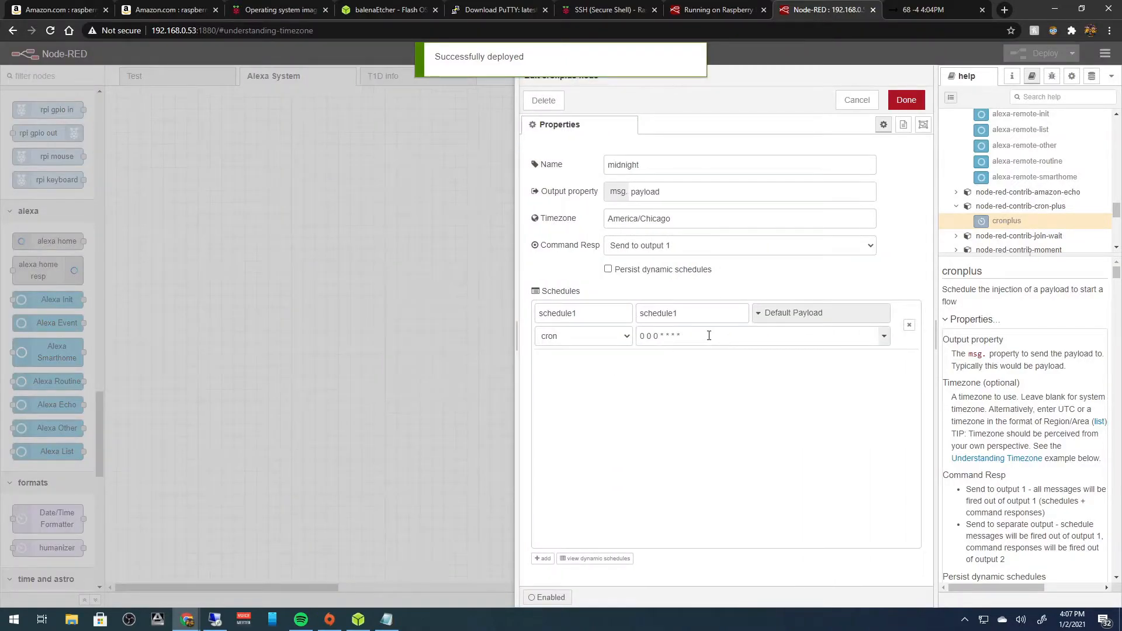
click(709, 336)
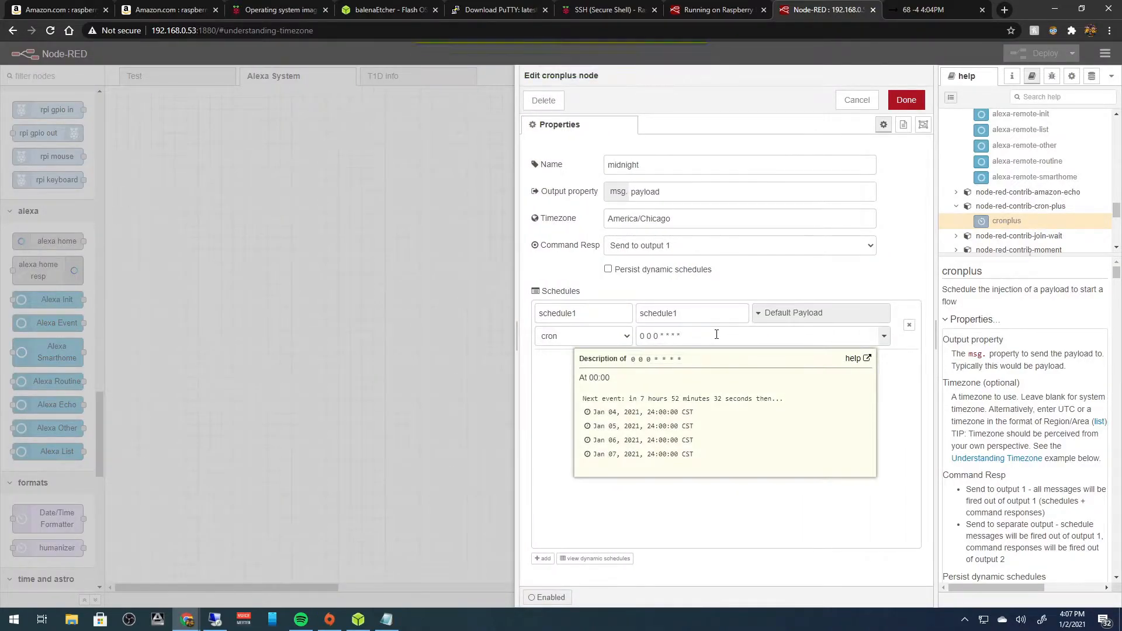
click(858, 101)
double_click(728, 262)
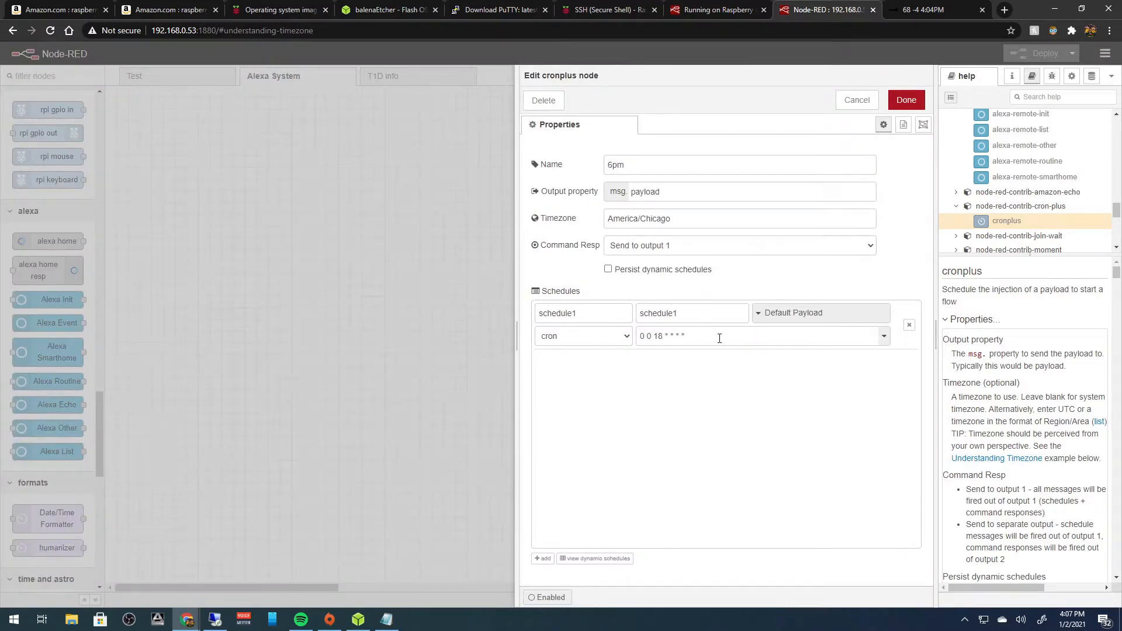
click(734, 337)
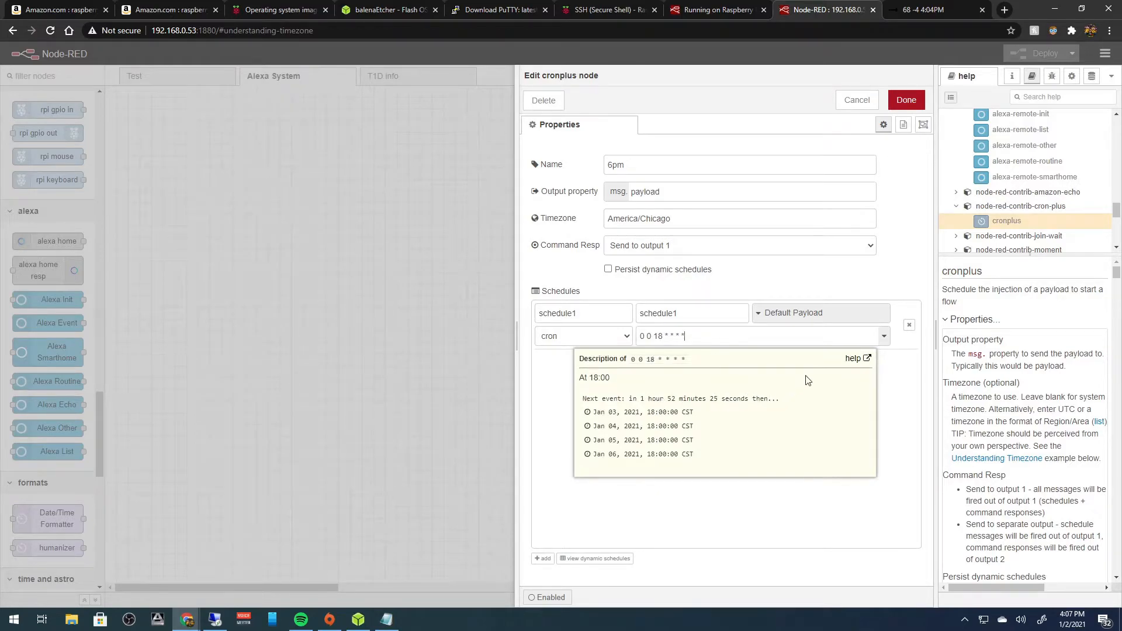
click(857, 100)
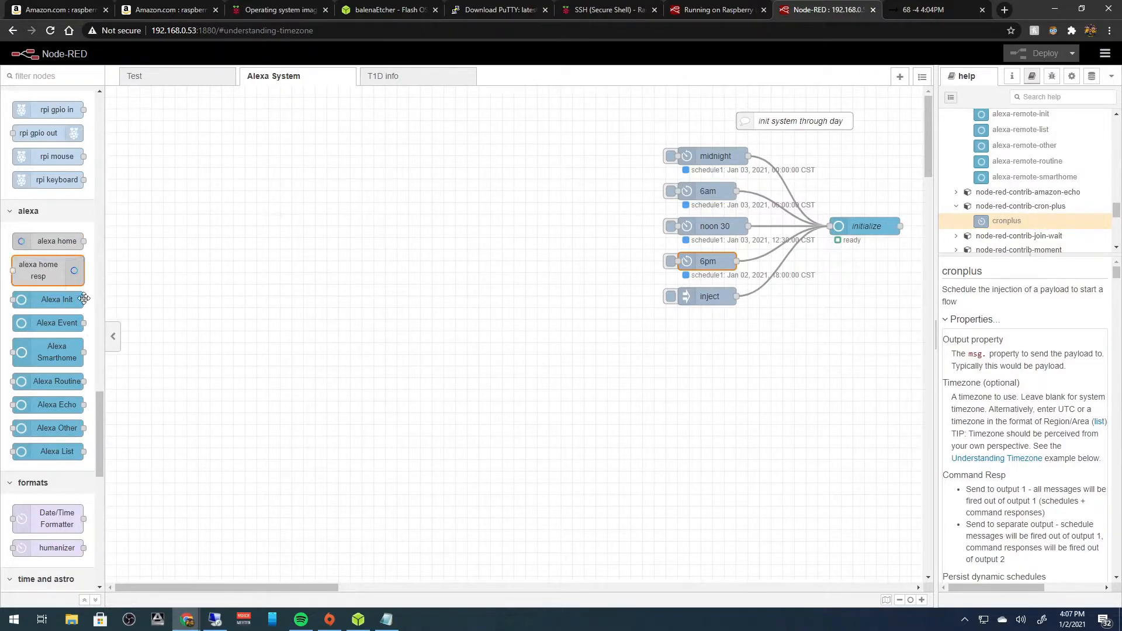
Add a comment node below the inject node and name it "refresh the alexa cookie".
scroll(58, 292, up, 15)
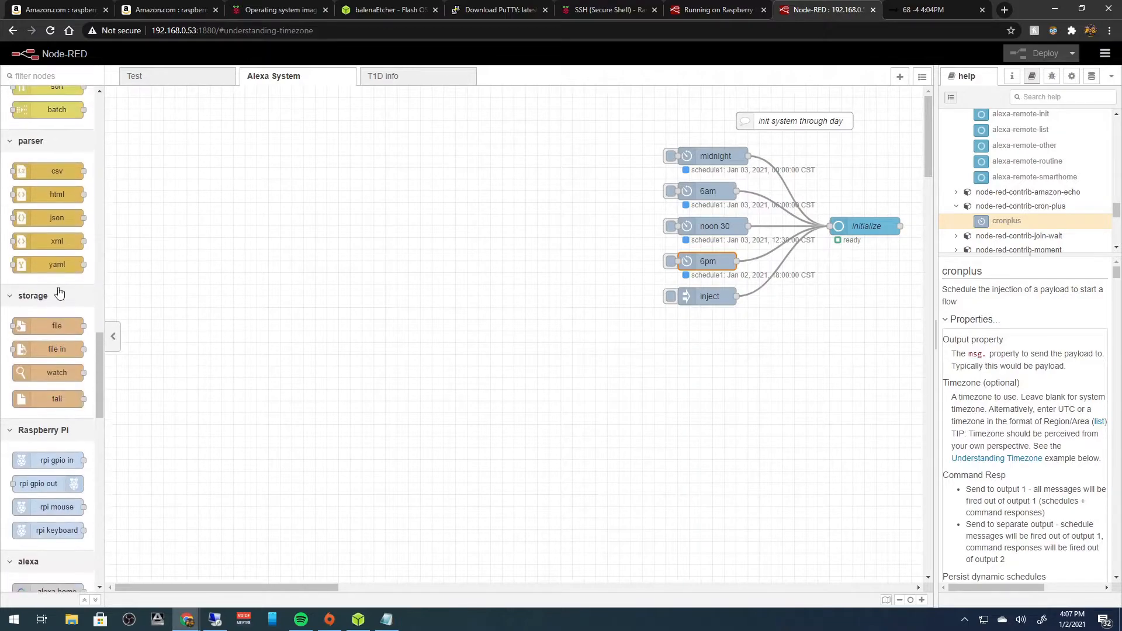
drag(57, 287, 721, 366)
double_click(721, 366)
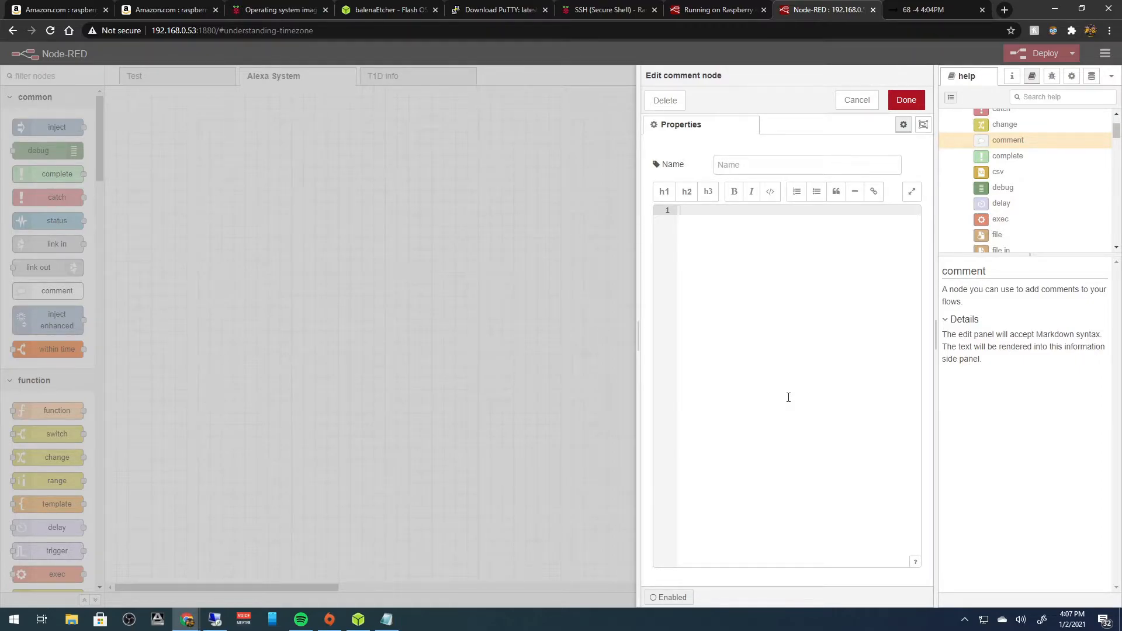
click(759, 170)
text(refresh the alexa cookie)
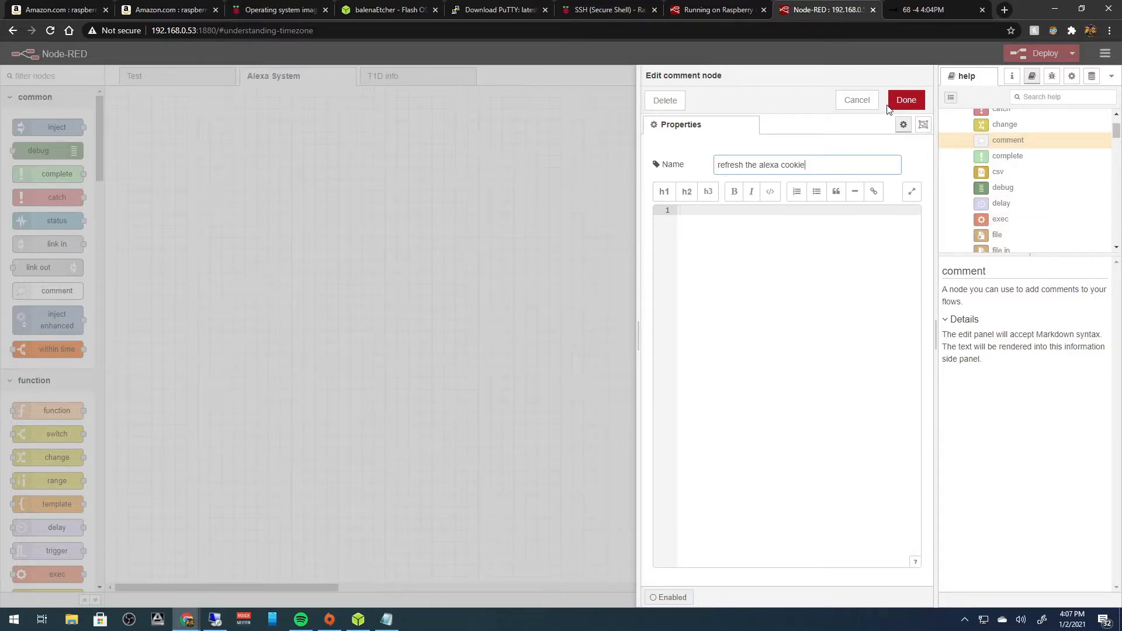
click(906, 100)
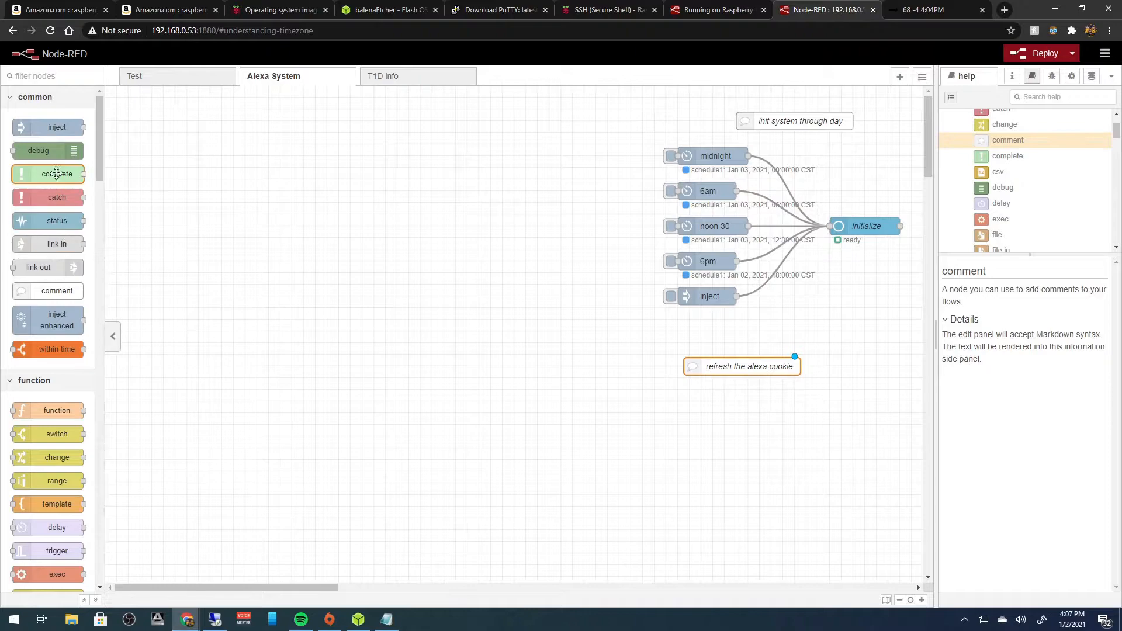
Add an Alexa Init node below the new comment, using the ouralexa account and the Refresh Cookie option.
drag(100, 147, 103, 449)
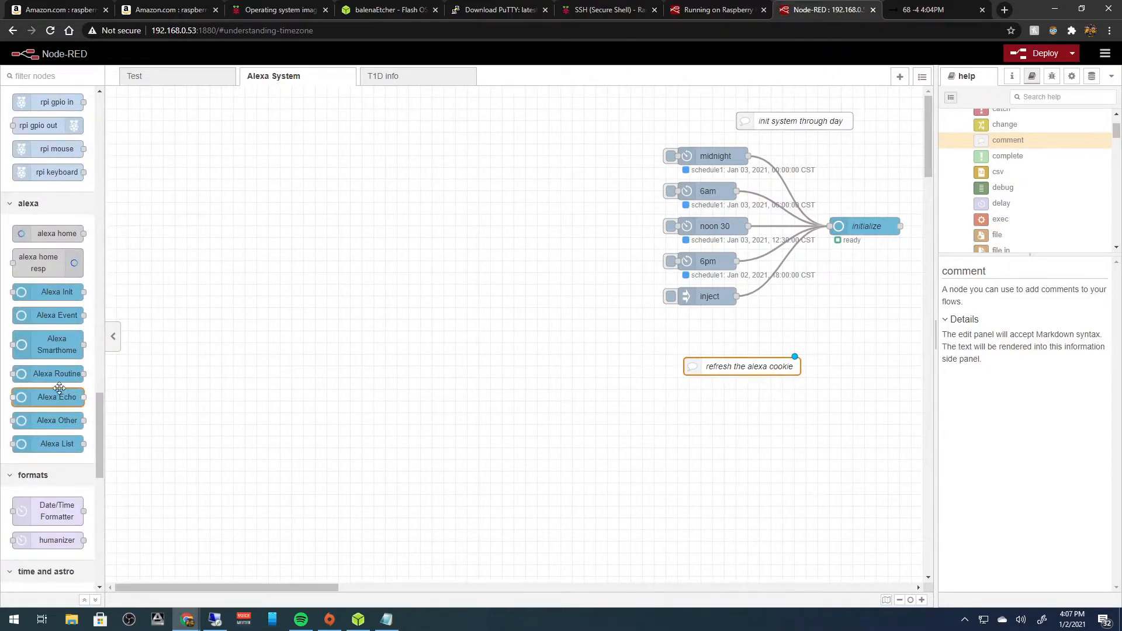
drag(55, 293, 801, 415)
double_click(801, 415)
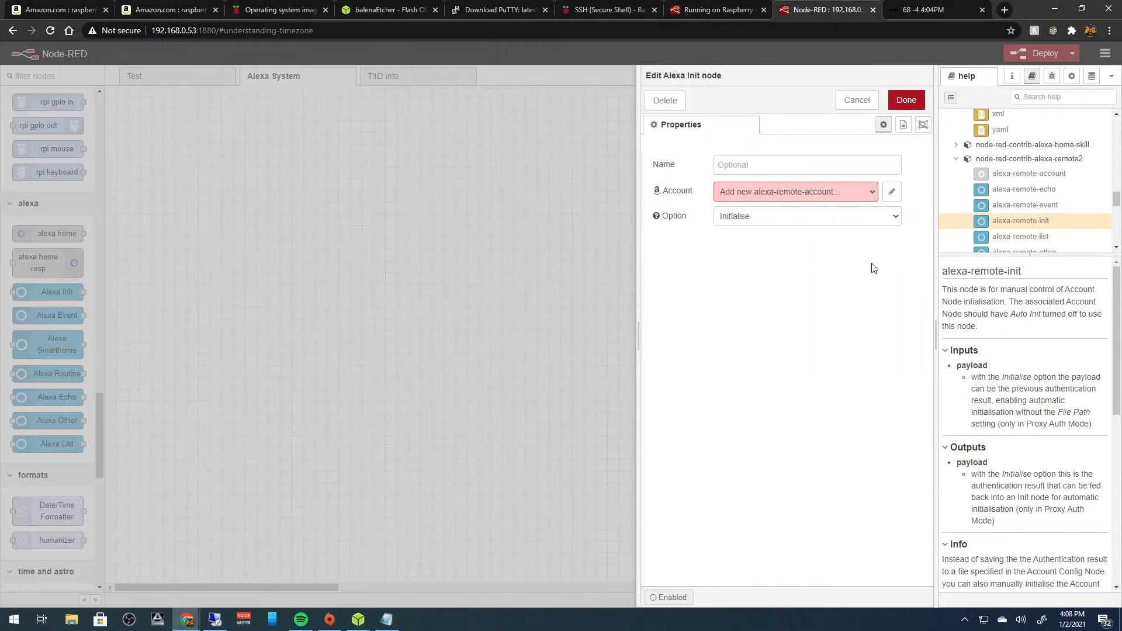
click(870, 193)
click(830, 212)
click(882, 217)
click(827, 275)
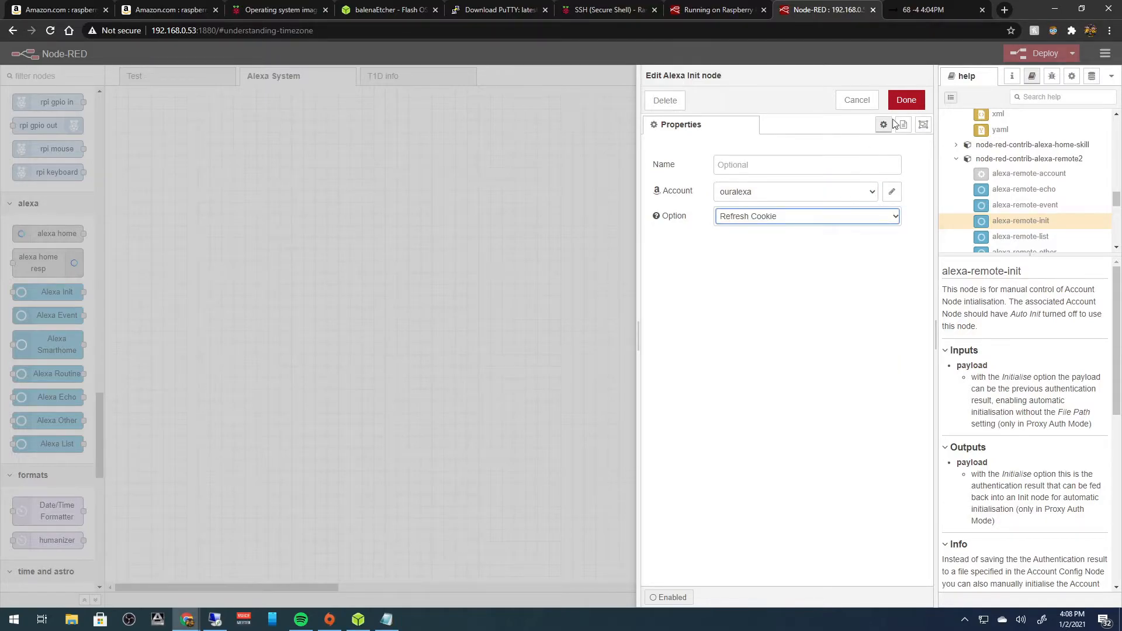
click(906, 101)
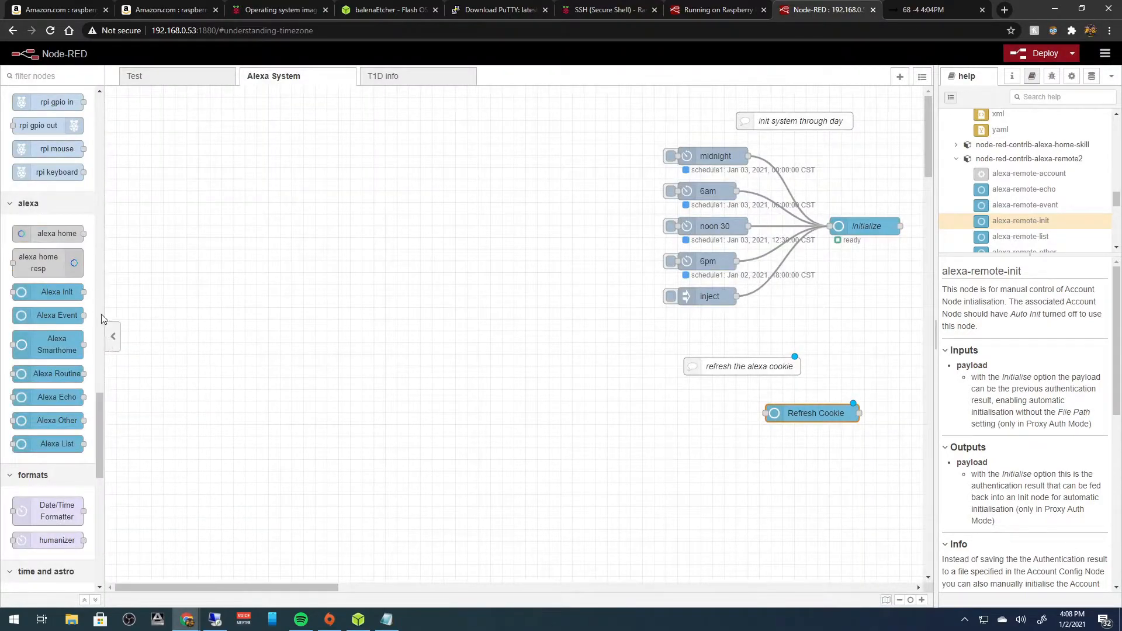
Add a cronplus node in front of the Refresh Cookie node and wire the two together.
scroll(98, 395, up, 15)
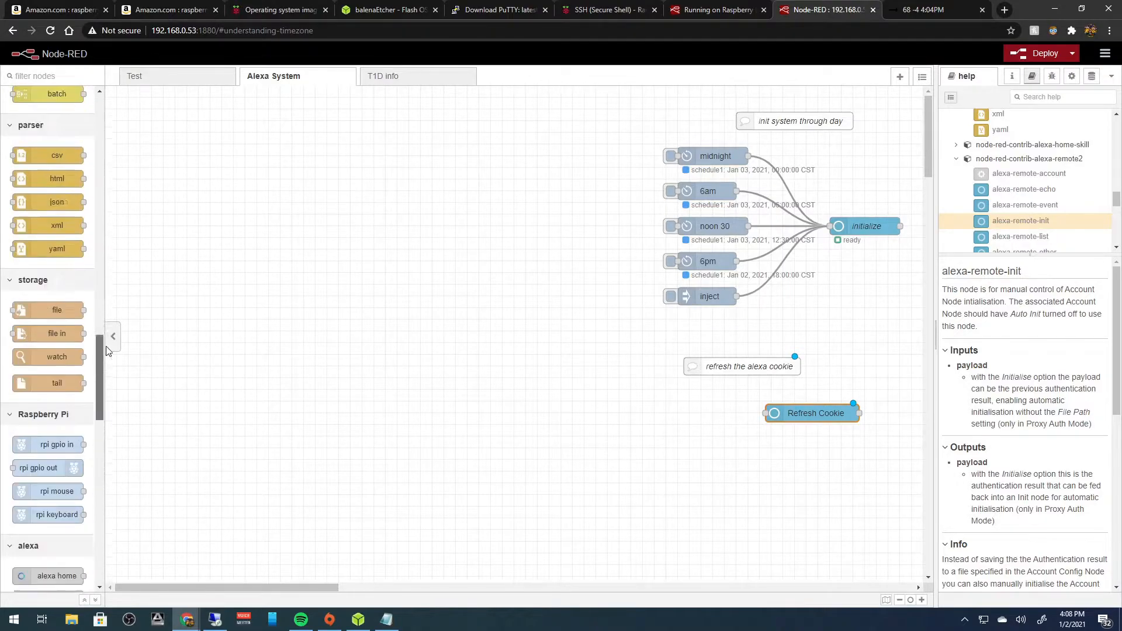
click(45, 81)
text(cron)
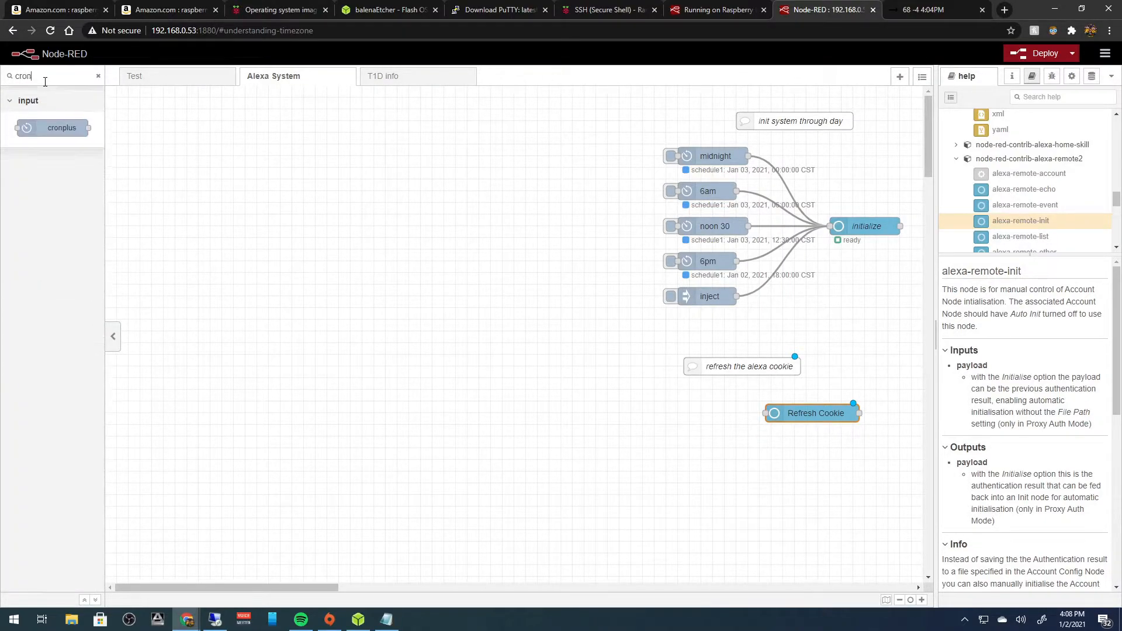
drag(47, 120, 780, 414)
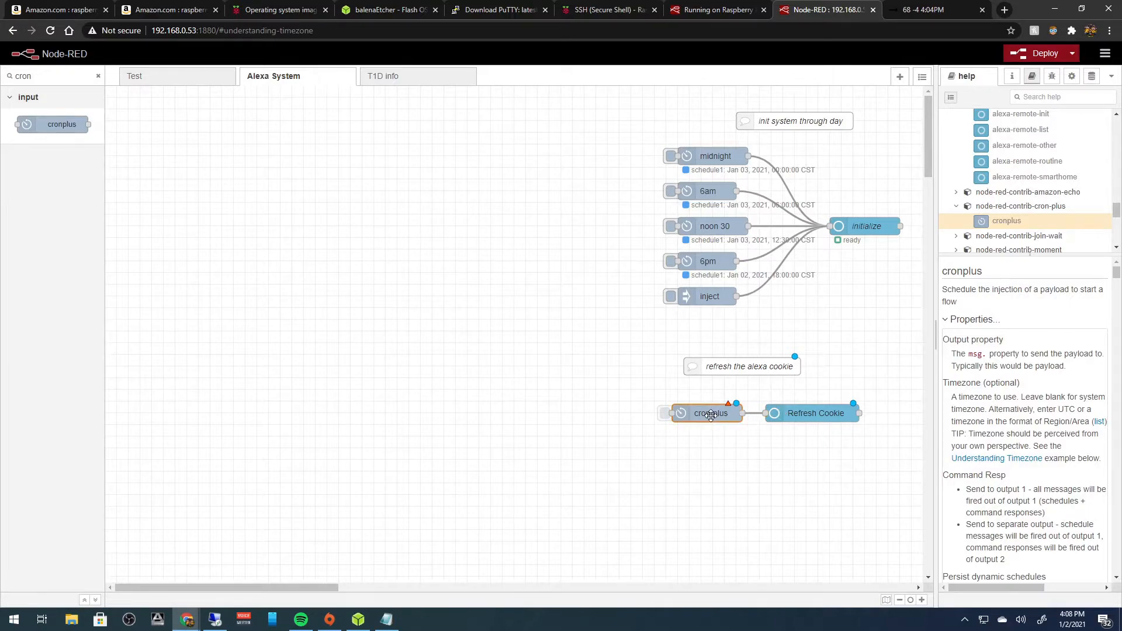
Set the new cronplus node's cron schedule to 30 0 0/1 * * * *.
double_click(710, 414)
triple_click(717, 331)
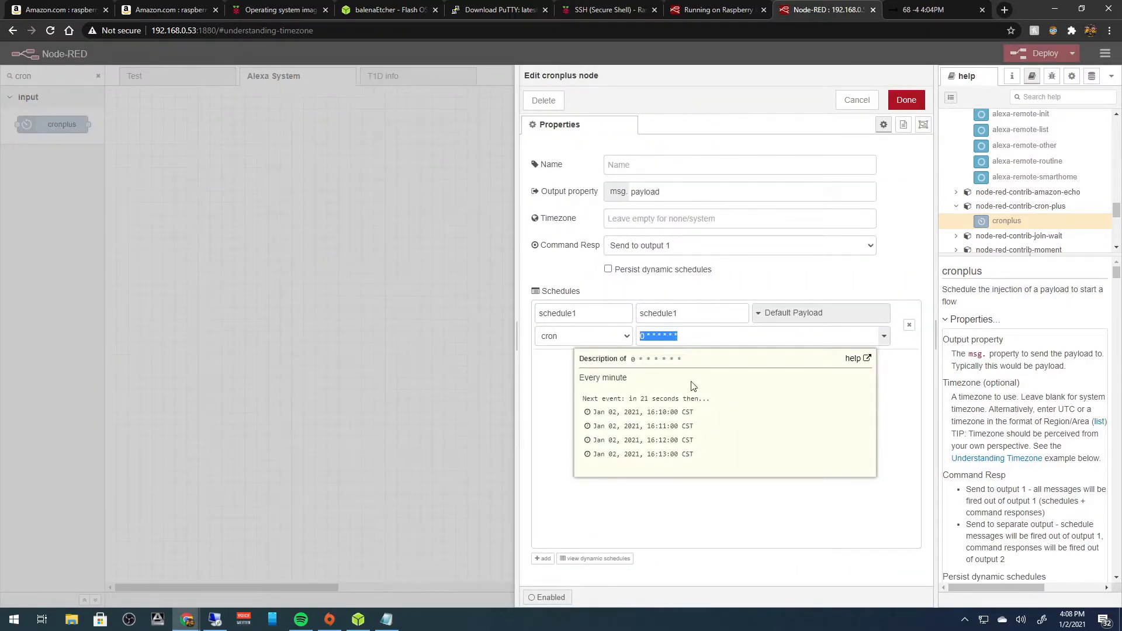
text(30 0 0/1 * * * *)
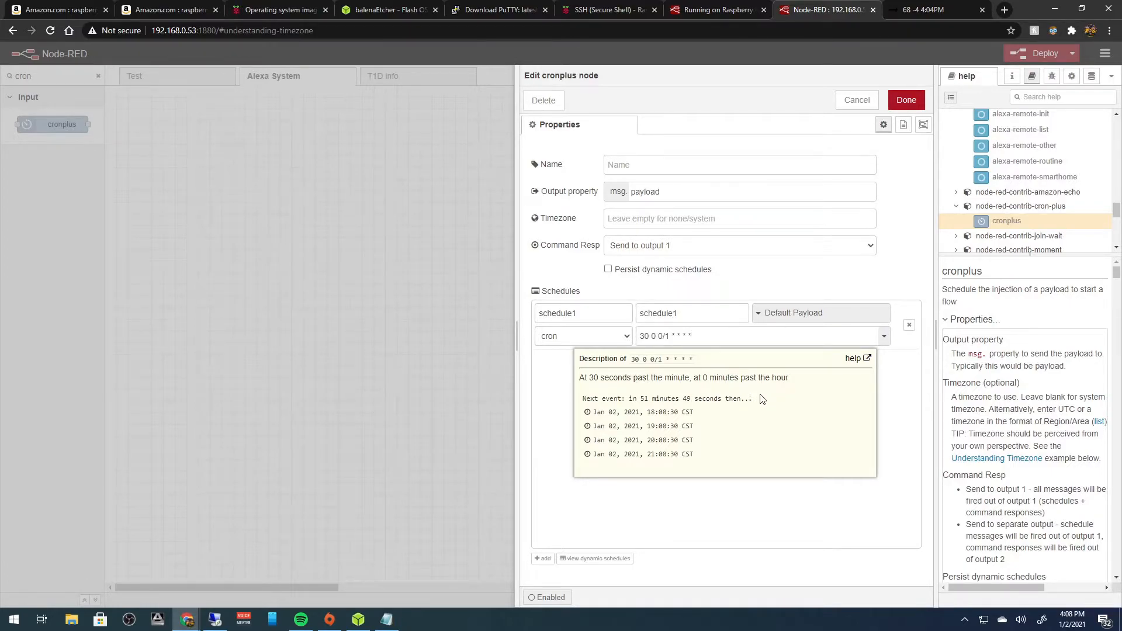
click(908, 100)
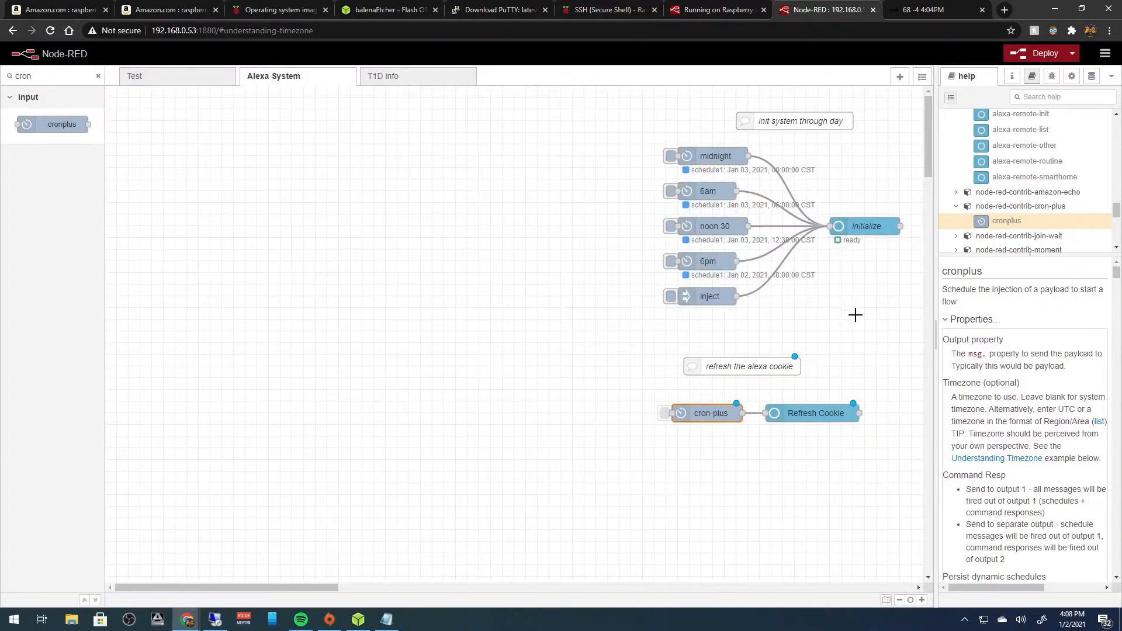
Move the cron-plus node farther from and slightly below the Refresh Cookie node, and deploy the flow.
click(1027, 56)
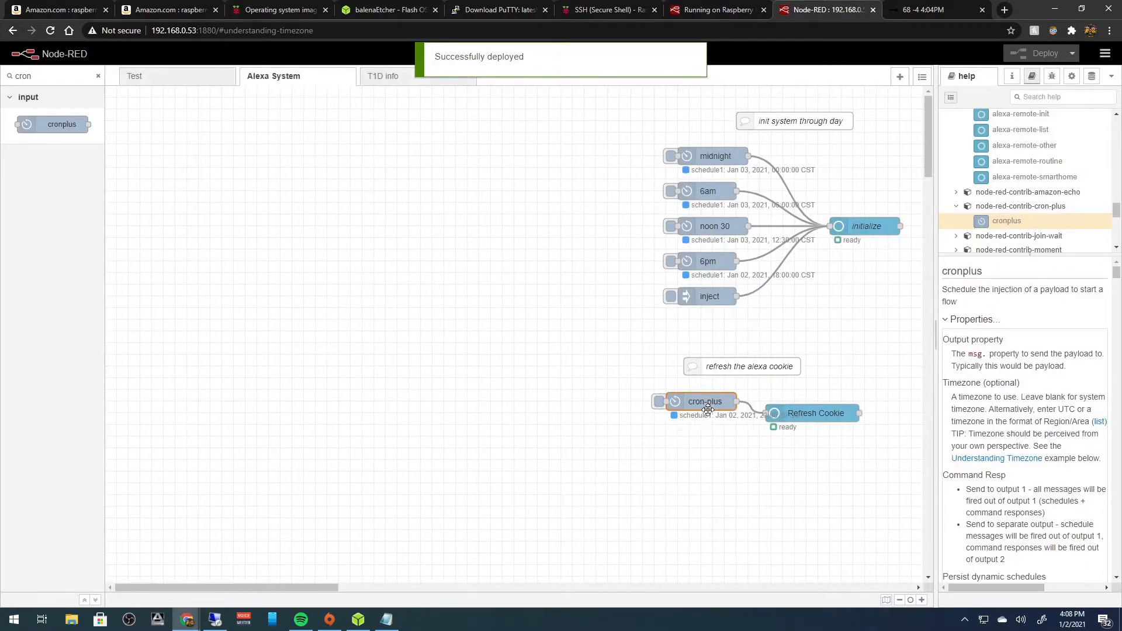
drag(708, 410, 690, 421)
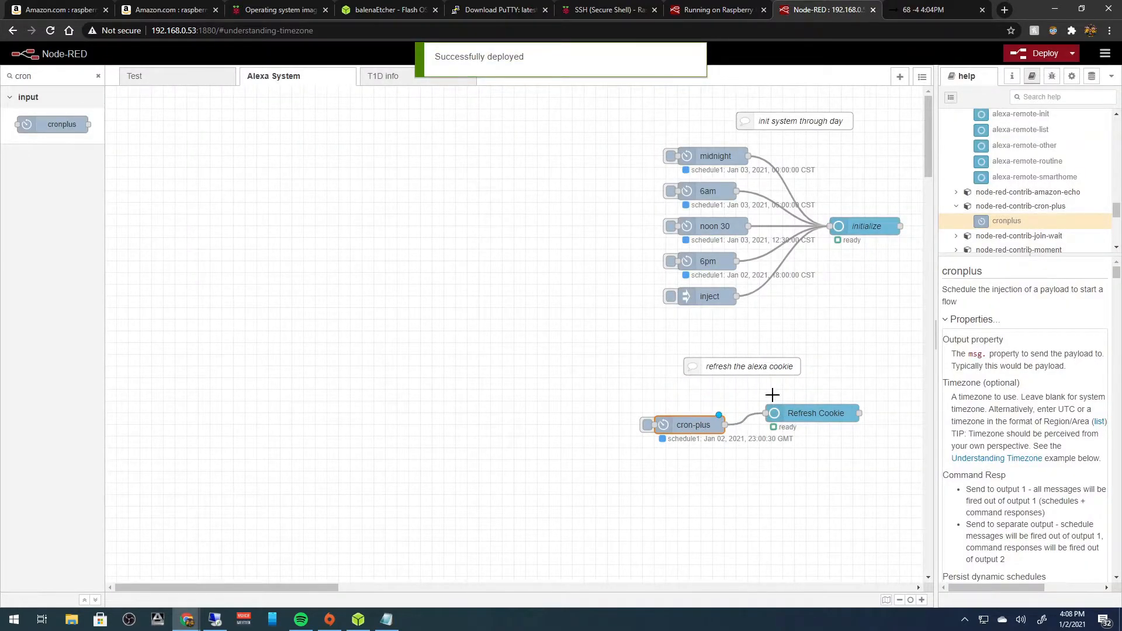
click(1023, 53)
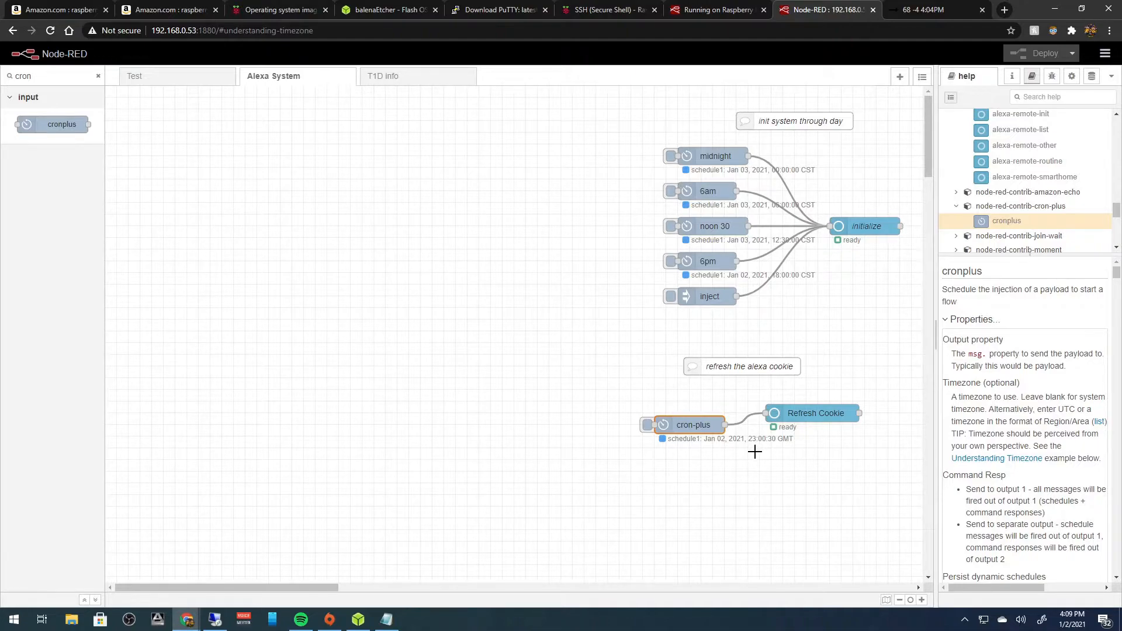
Set the timezone of the cron-plus node feeding Refresh Cookie to America/Chicago.
double_click(699, 427)
click(645, 221)
text(amerci)
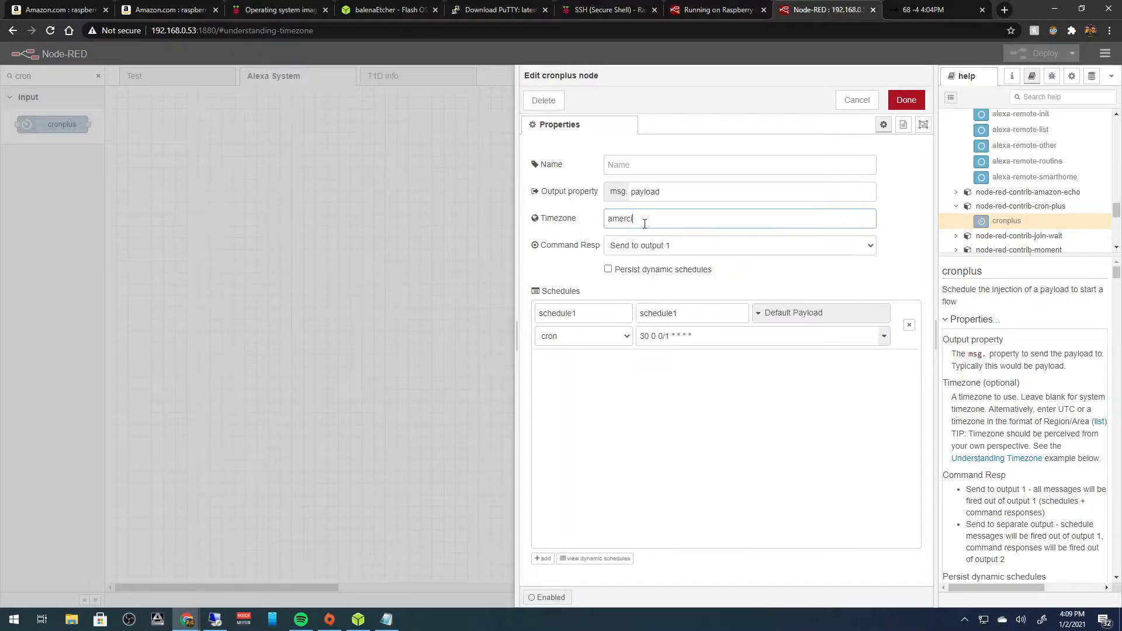
key(BackSpace)
key(BackSpace)
text(ica)
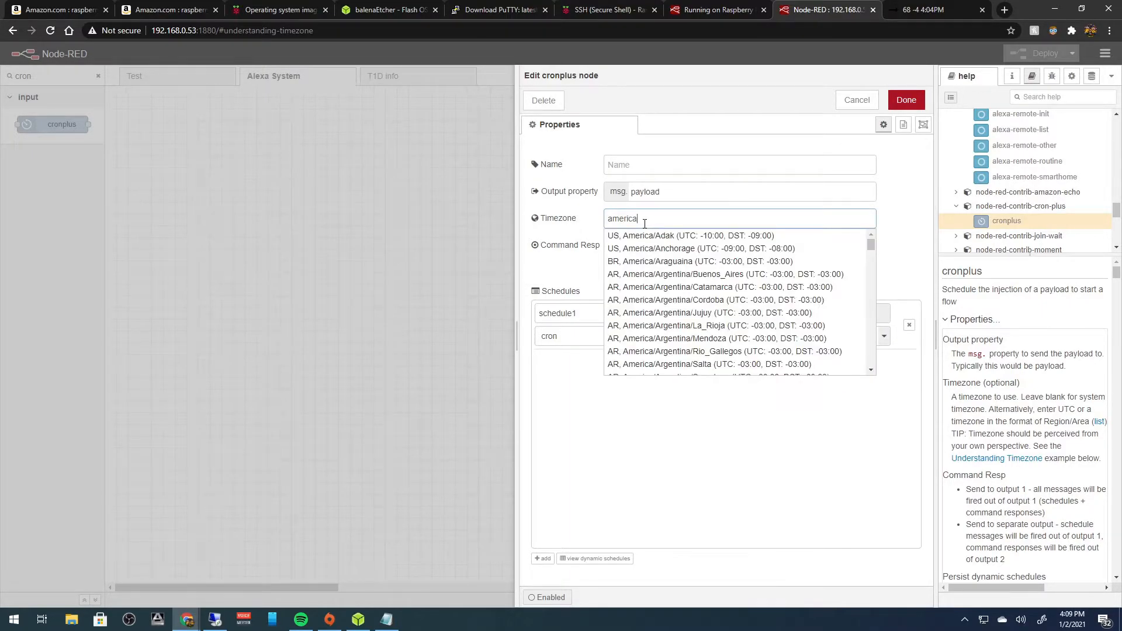
text(/chicao)
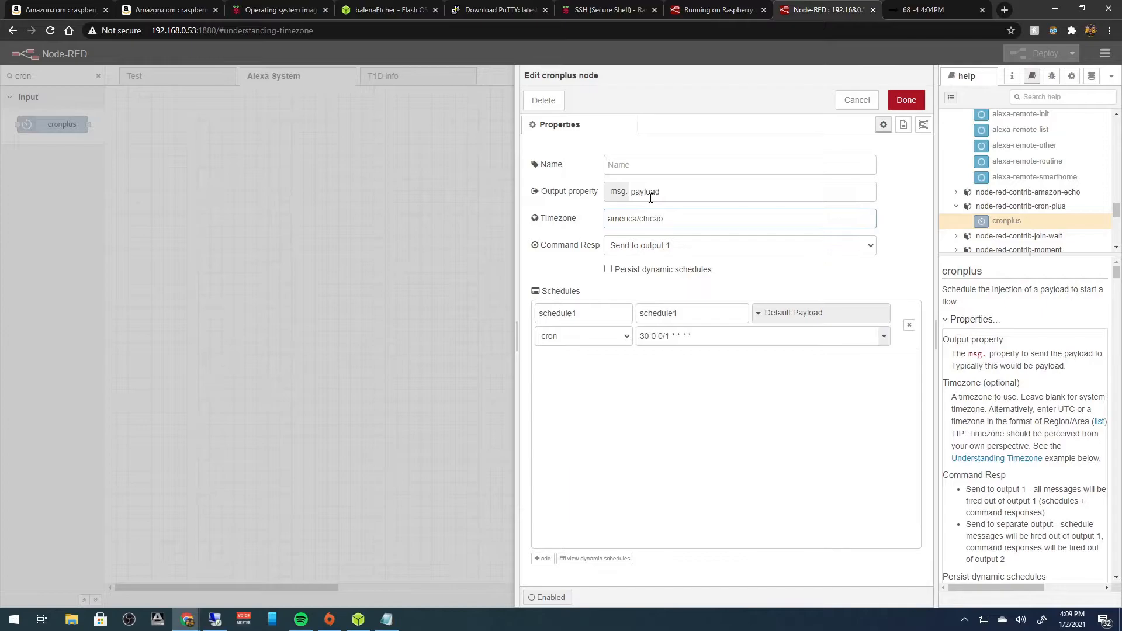
key(BackSpace)
text(go (UTC: -06:00, DST: -05:00)
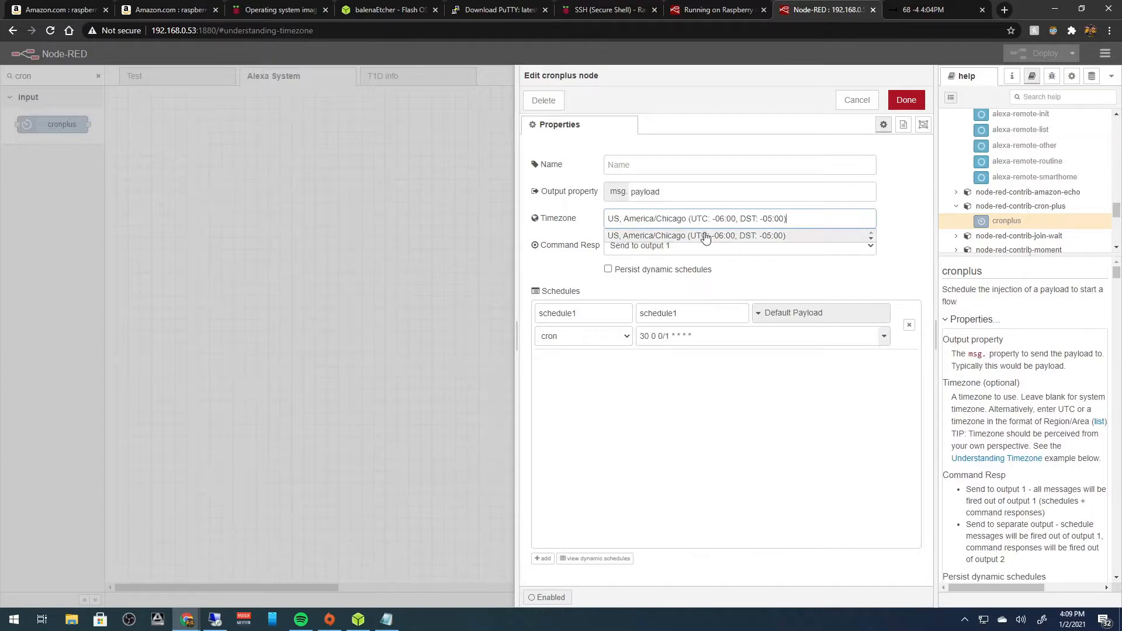
click(734, 236)
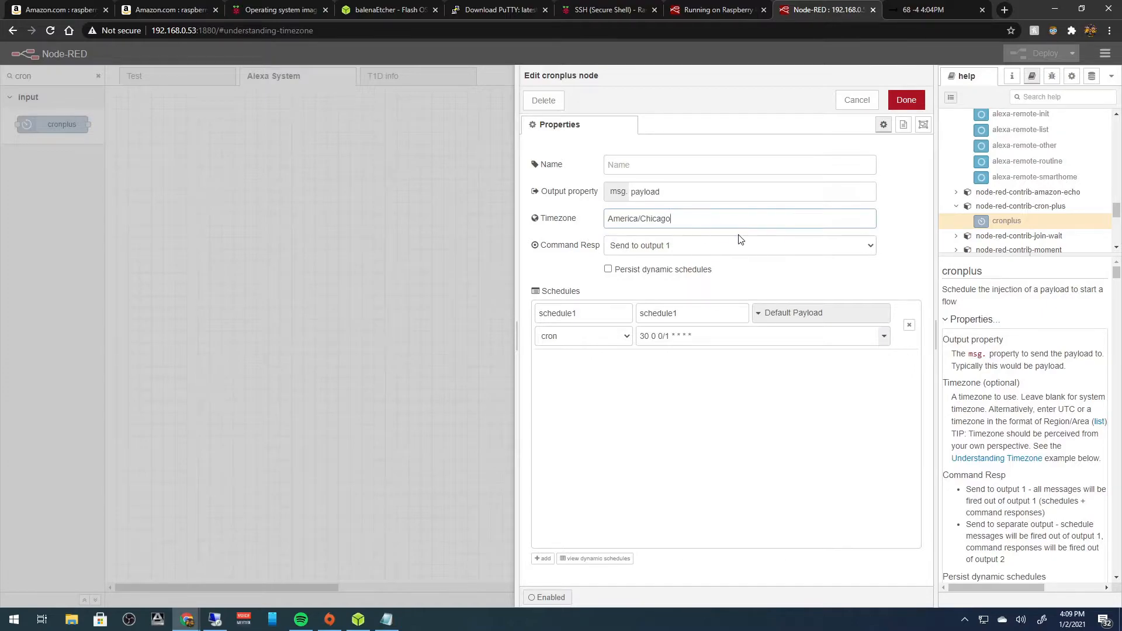
click(911, 100)
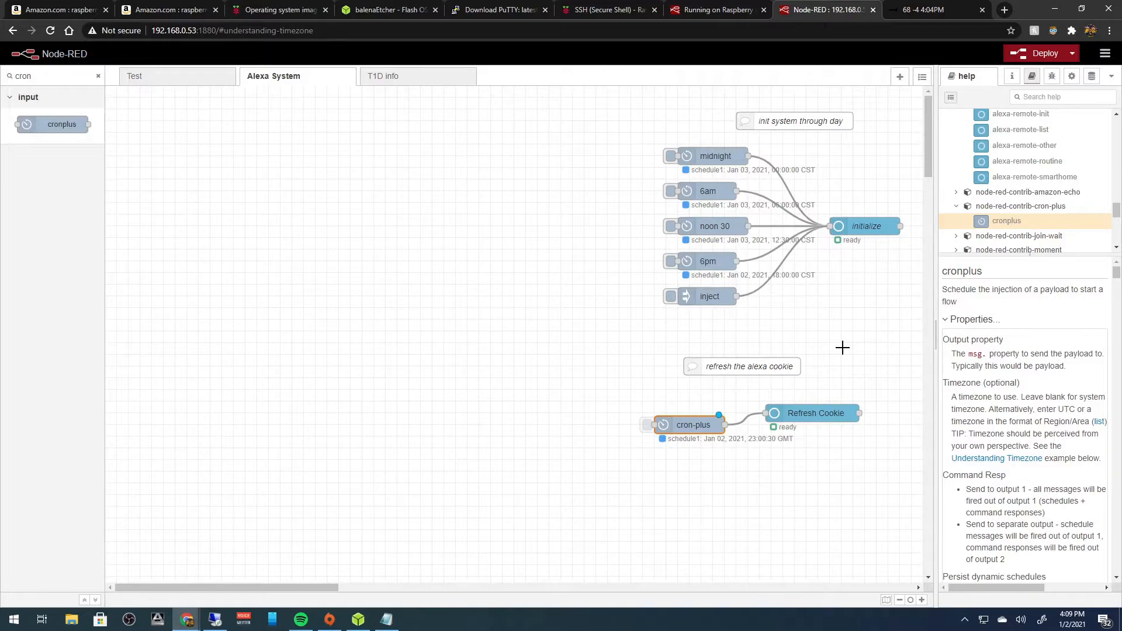
Deploy the flow and review the cron-plus node's saved settings without changing them.
click(1029, 53)
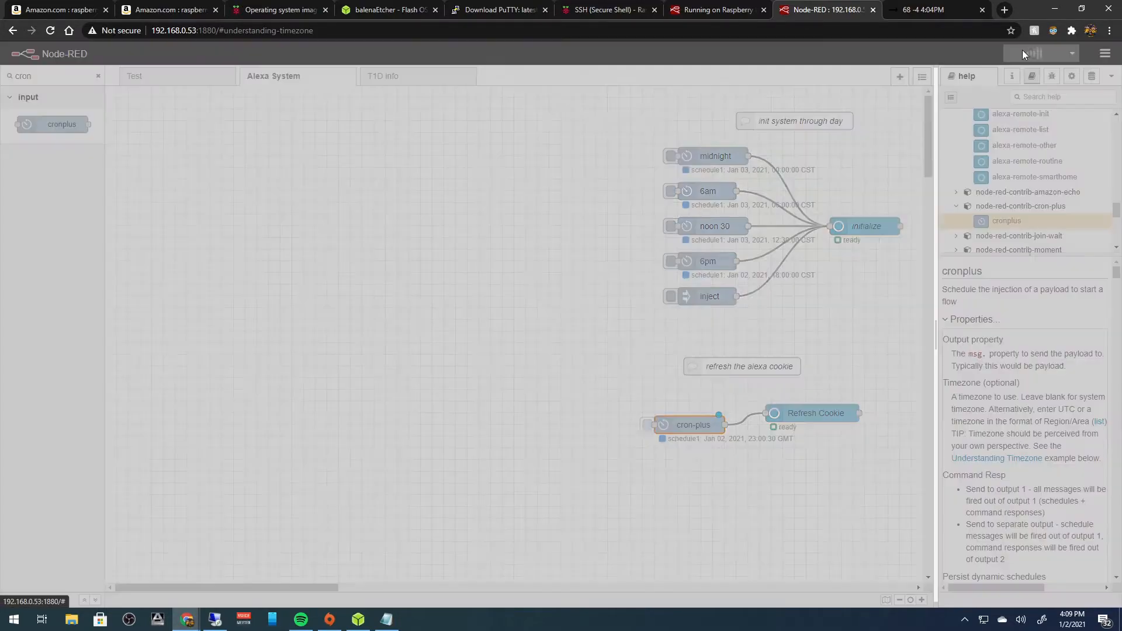
double_click(694, 425)
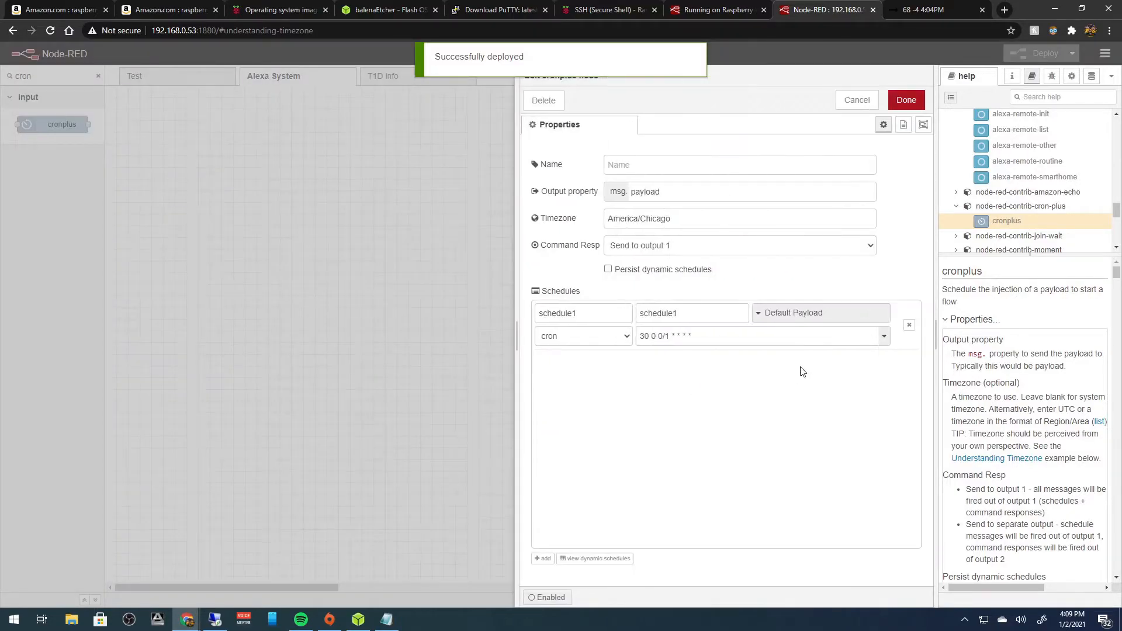
click(858, 101)
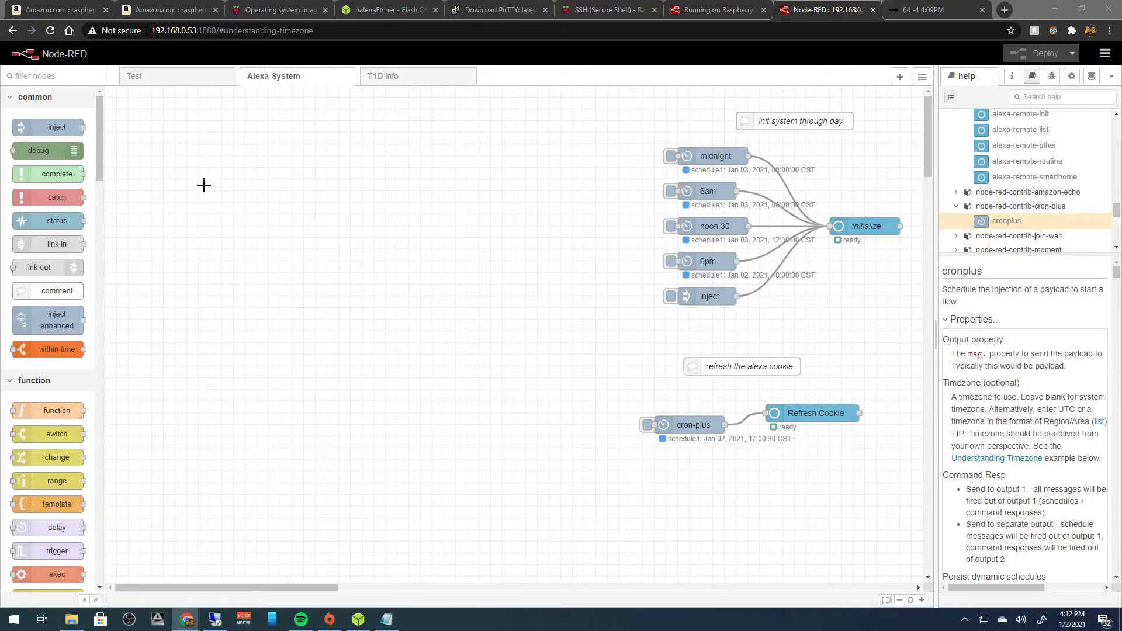
Add a comment node named Alexa announcement system in the empty area at the upper left of the flow.
drag(47, 291, 244, 106)
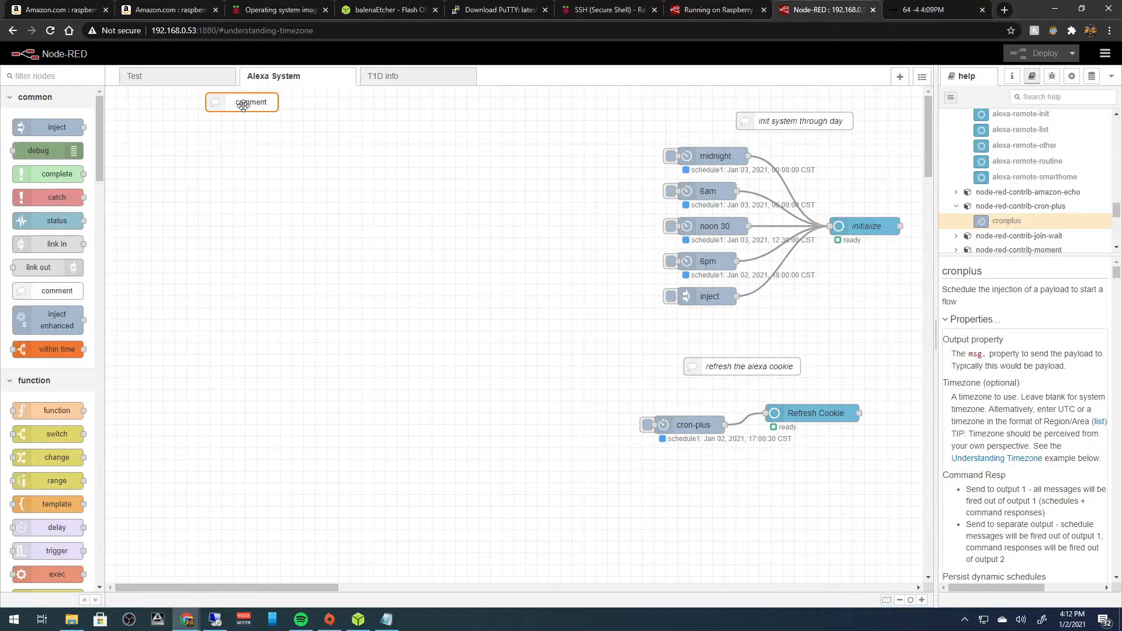
double_click(244, 108)
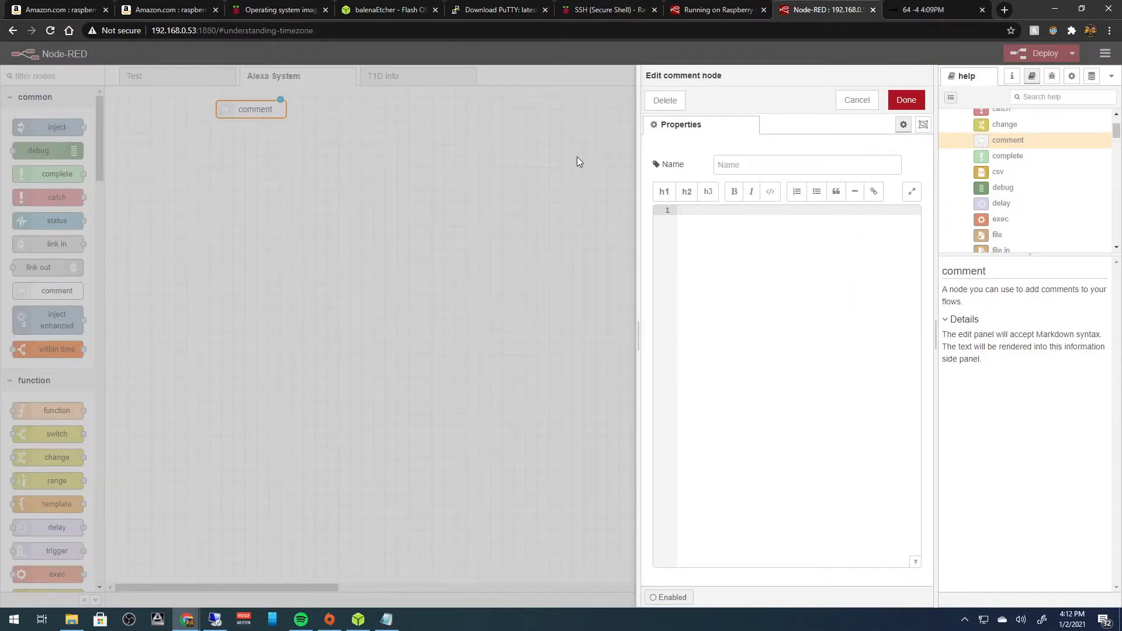
click(768, 158)
text(Alexa anno)
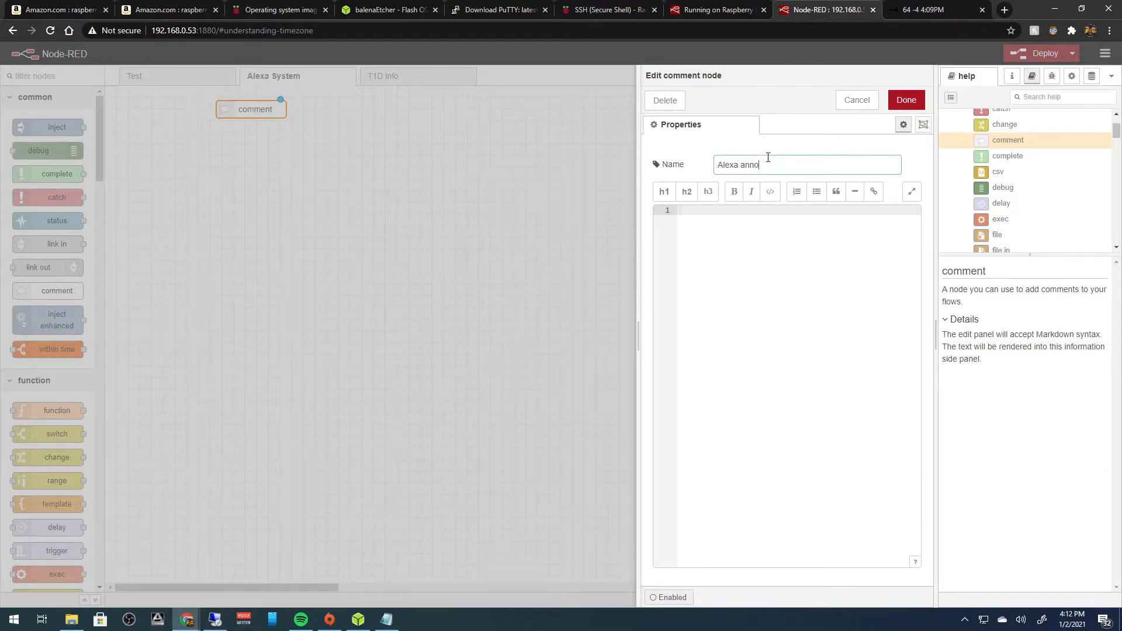
text(uncement system)
click(900, 98)
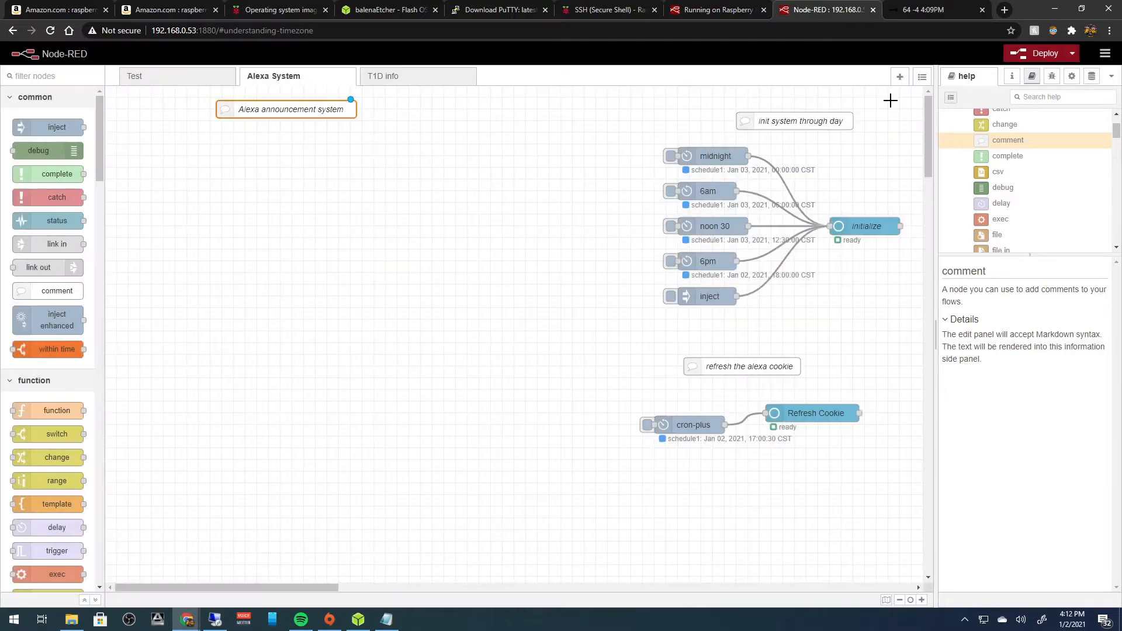
drag(293, 109, 288, 109)
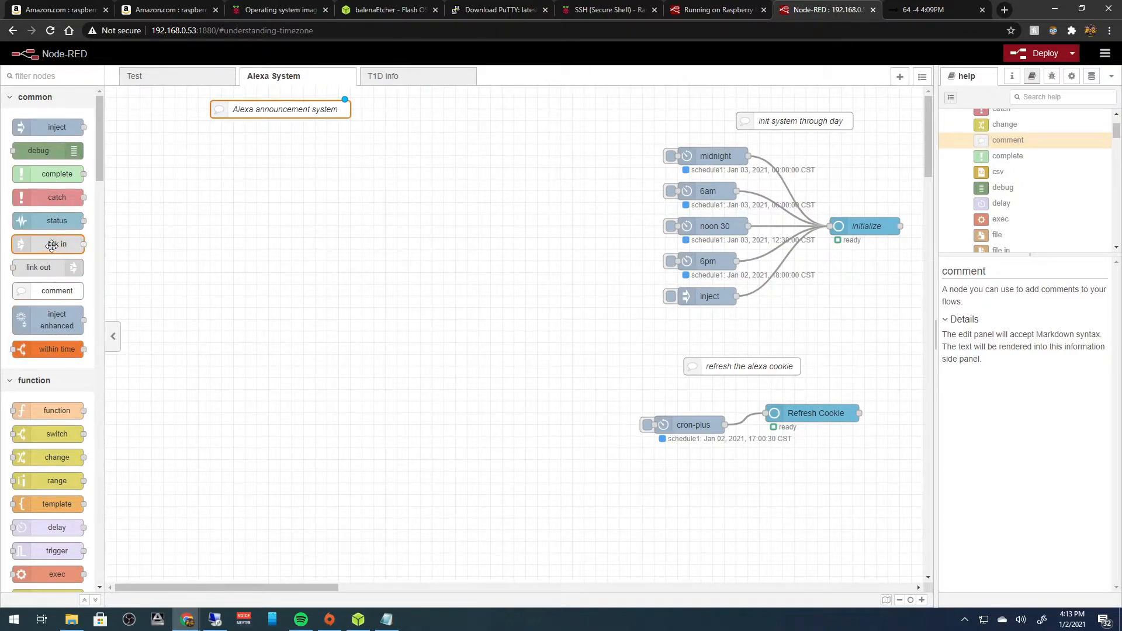
Add a link in node below the announcement comment and name it Alexa announcement system.
drag(45, 247, 126, 238)
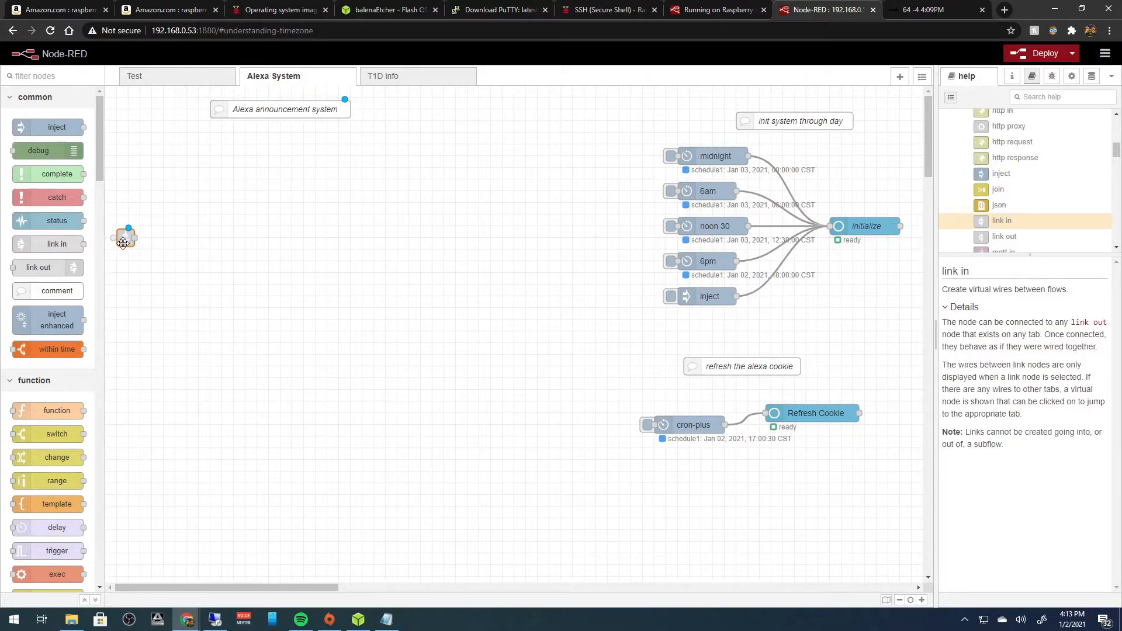
double_click(132, 241)
click(750, 161)
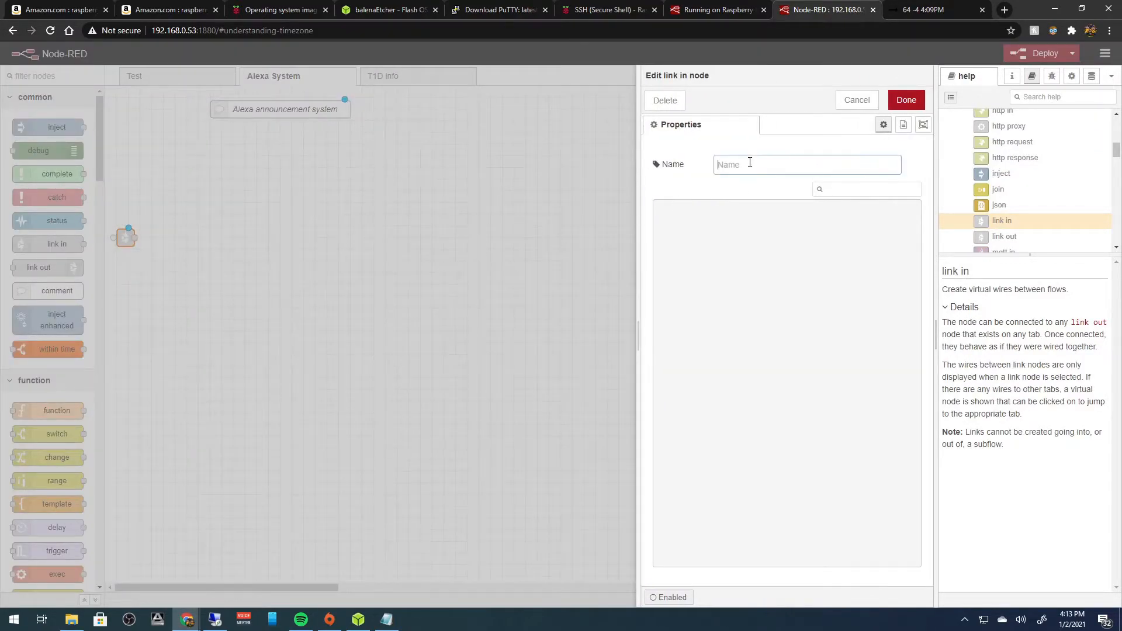
text(Alexa announcement system)
click(889, 107)
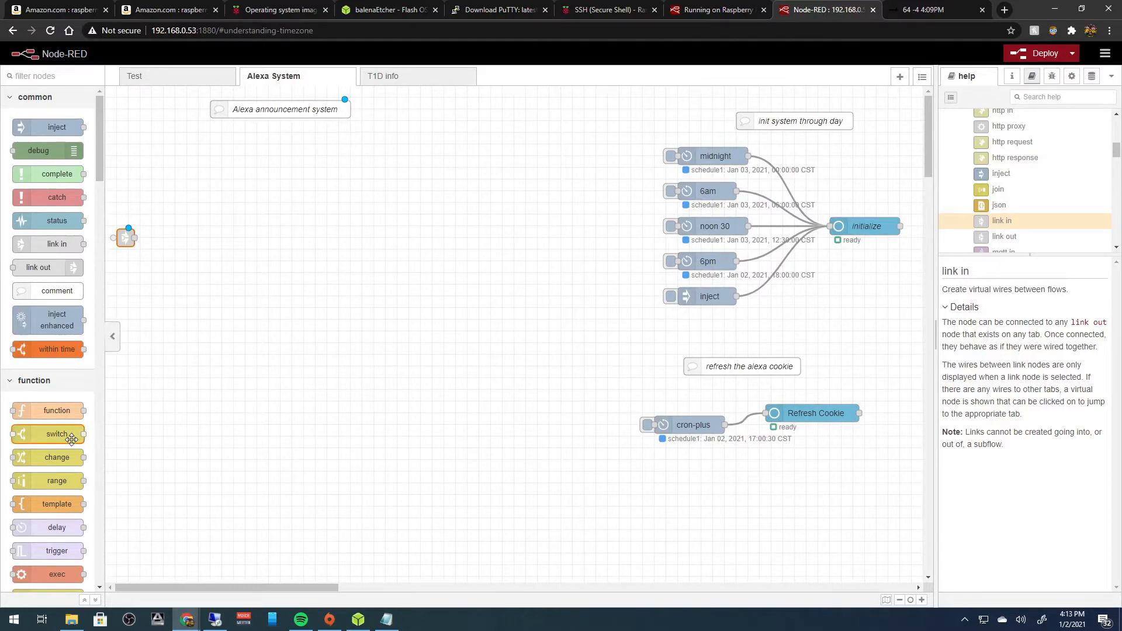
mouse_move(72, 440)
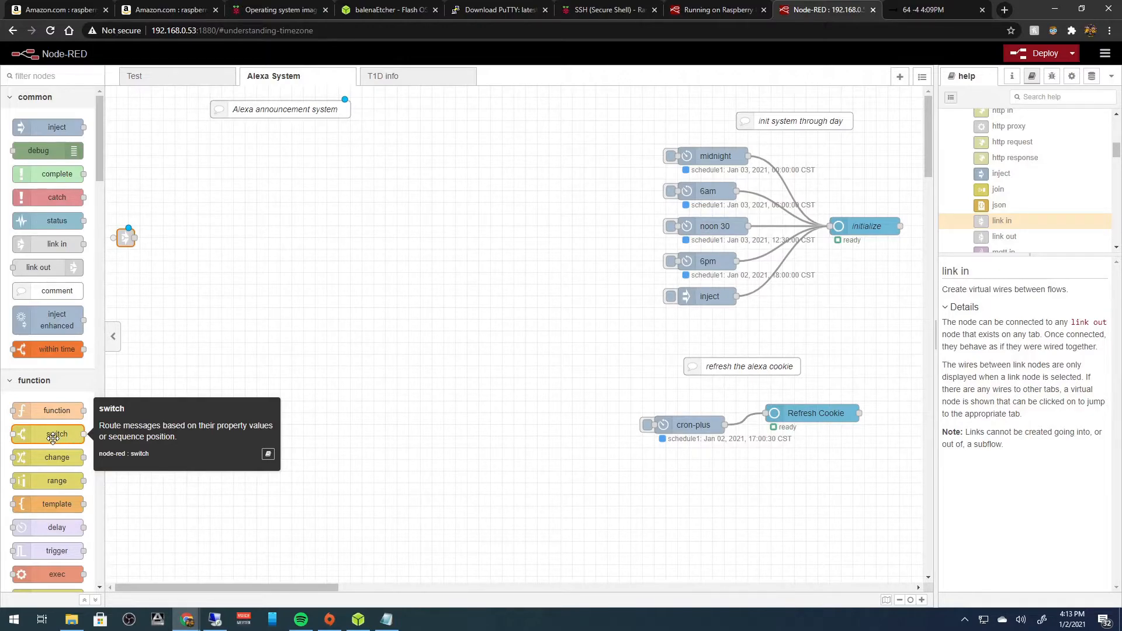
drag(53, 437, 182, 242)
double_click(179, 240)
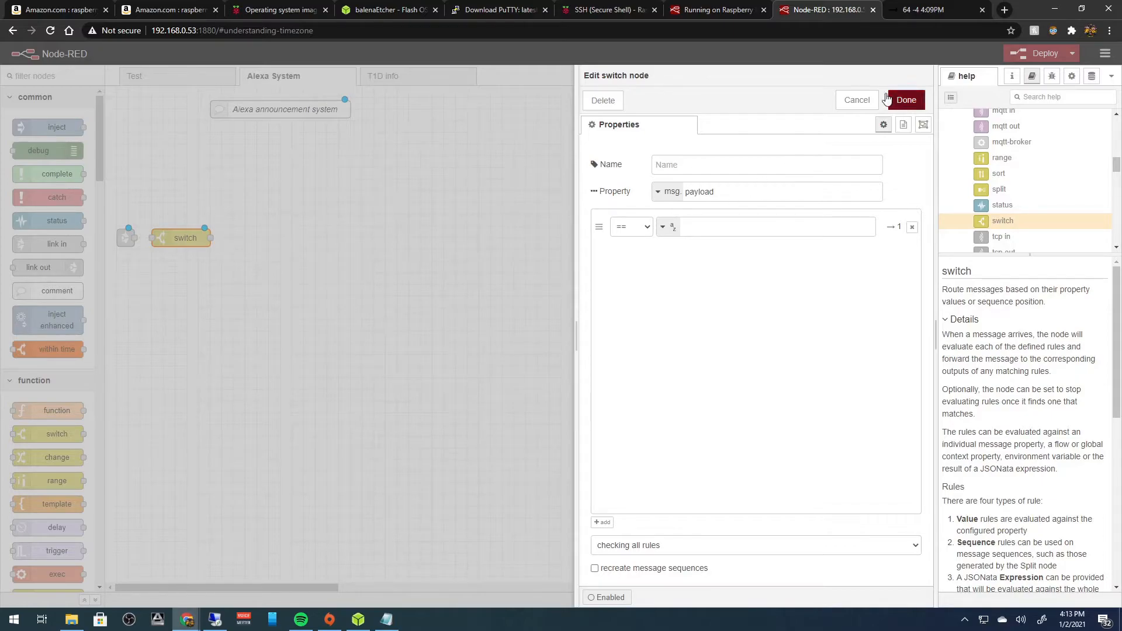
click(858, 100)
key(Delete)
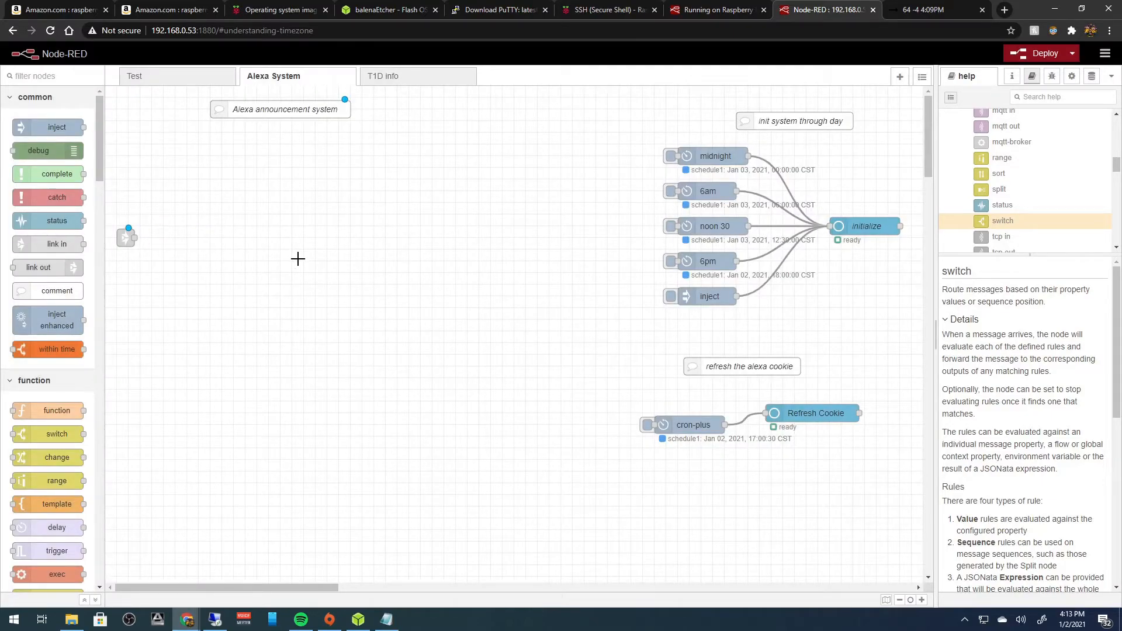
Add a change node beside the link in node and make its rule set global.alexaalert.
drag(47, 457, 173, 241)
double_click(173, 240)
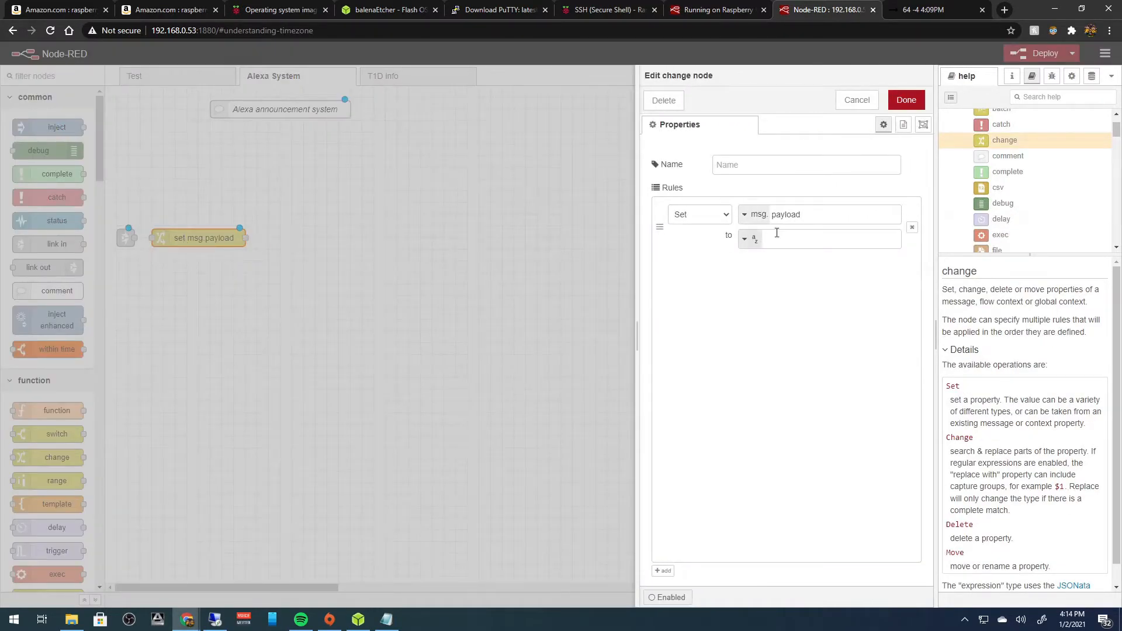
click(746, 215)
click(760, 266)
drag(820, 214, 768, 216)
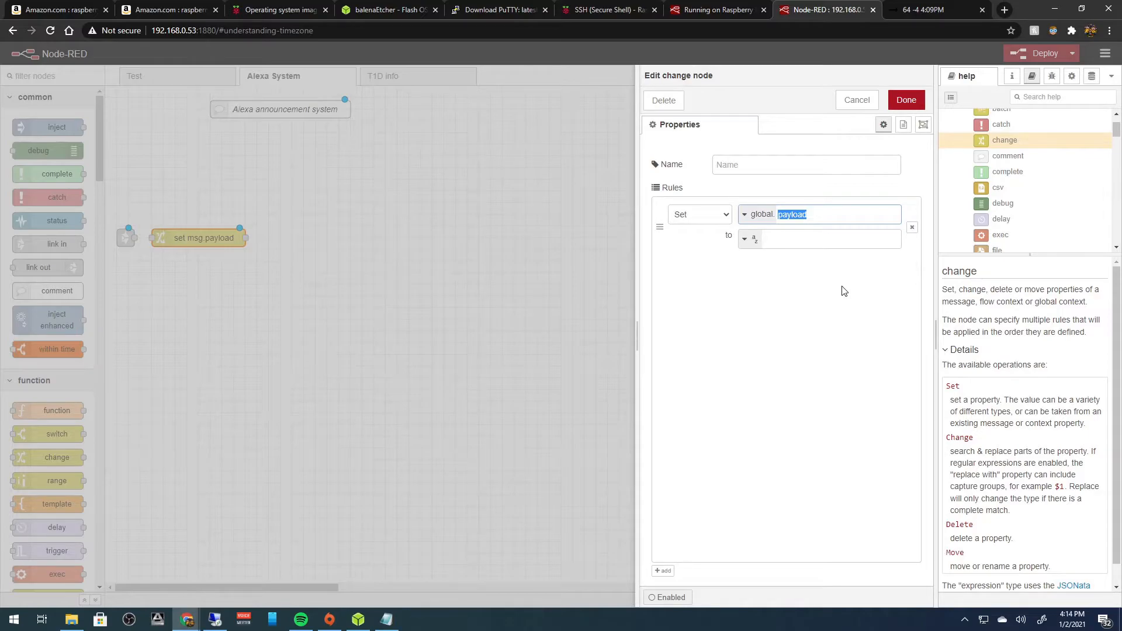
text(alexaalert)
Set the change rule's value to msg.payload and wire the link in node to the change node.
click(783, 239)
click(745, 239)
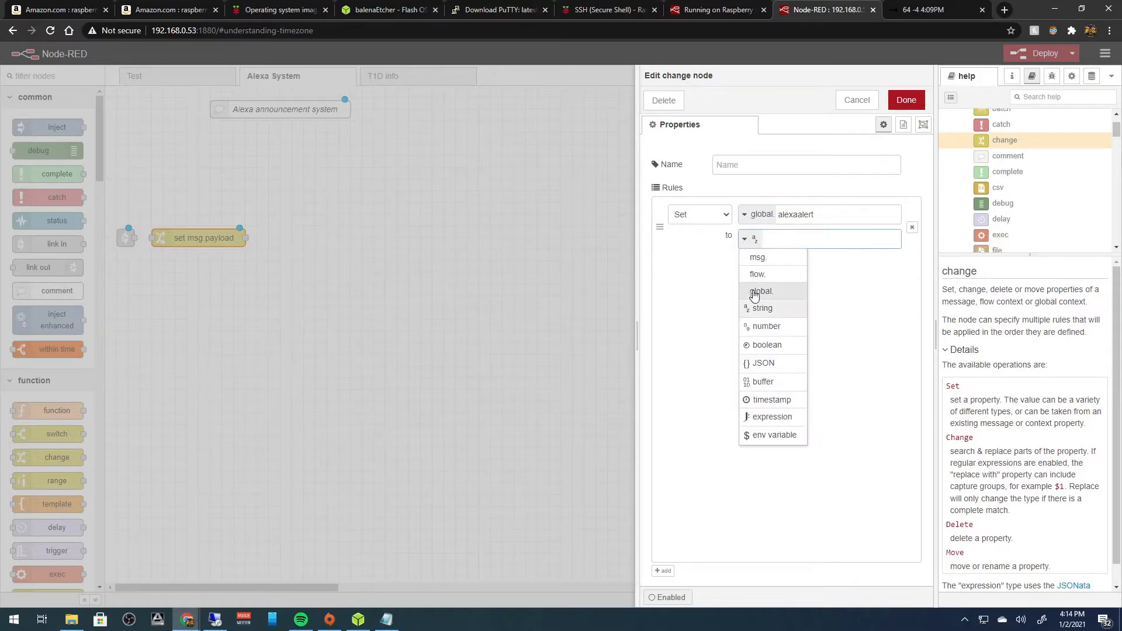
click(758, 257)
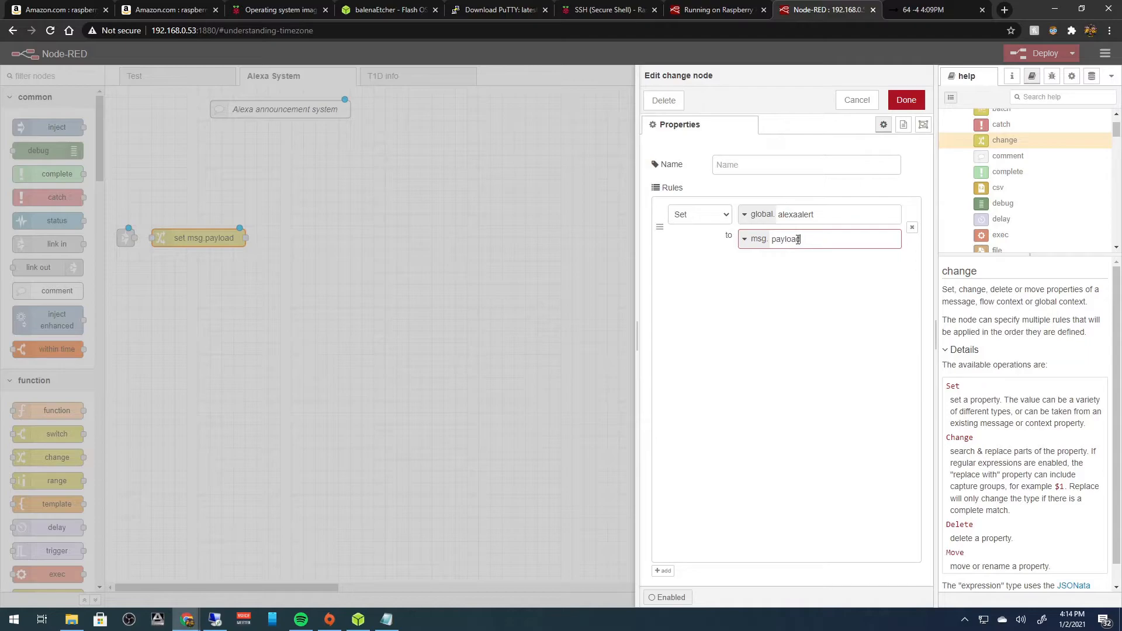
text(payload)
click(907, 99)
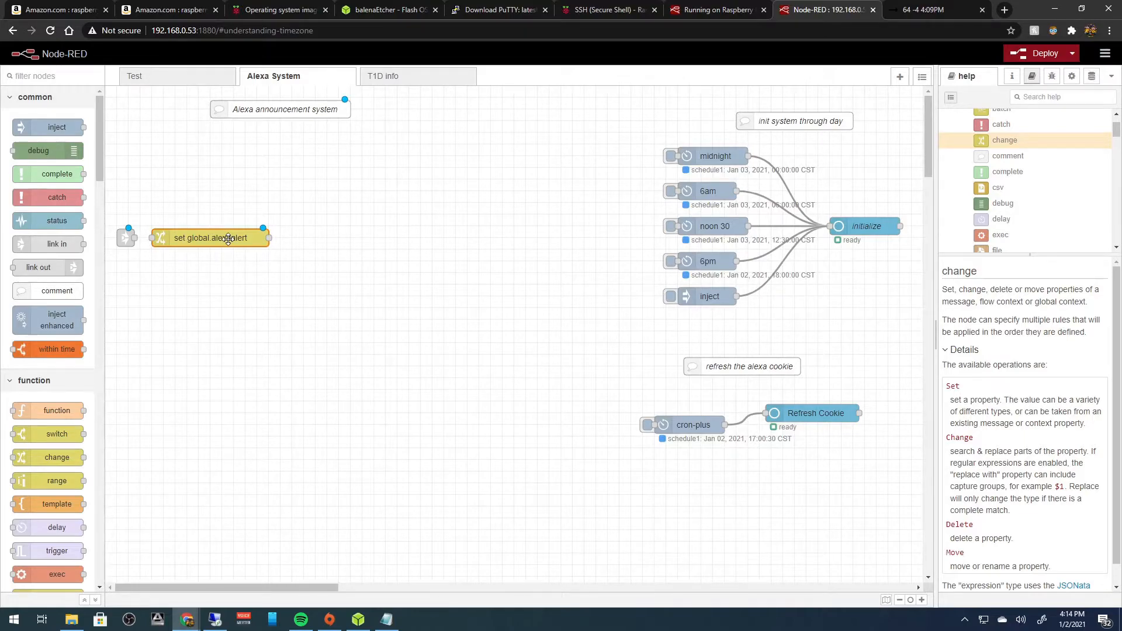
drag(135, 238, 159, 238)
Add a within-time node after the change node, open its settings and consult the Change Time Zone in Raspbian page.
drag(55, 349, 323, 234)
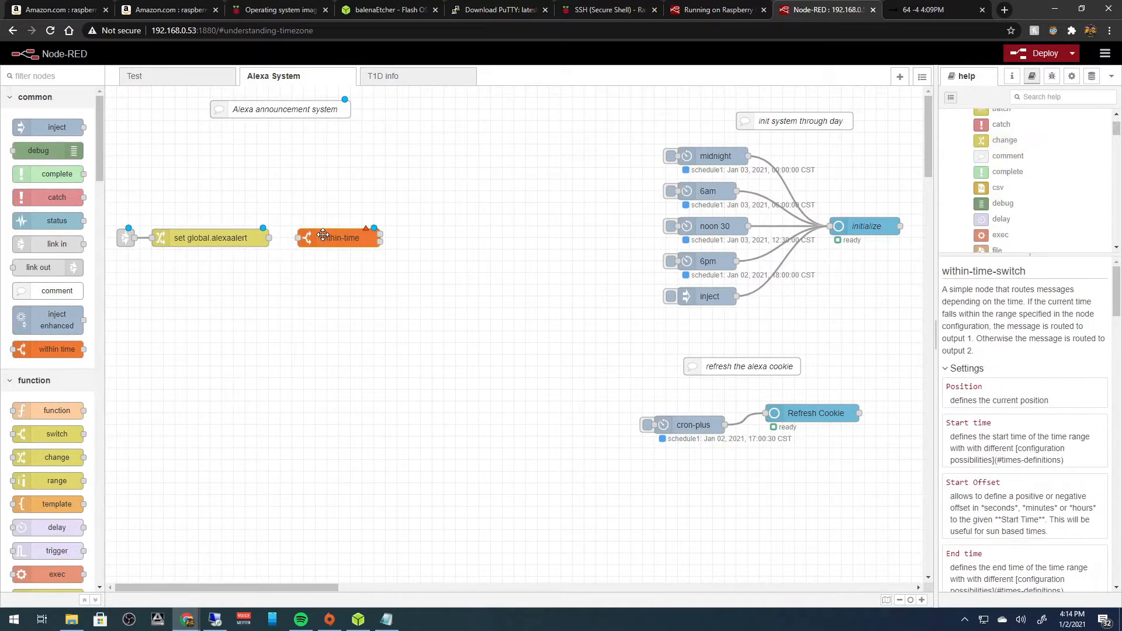
double_click(323, 235)
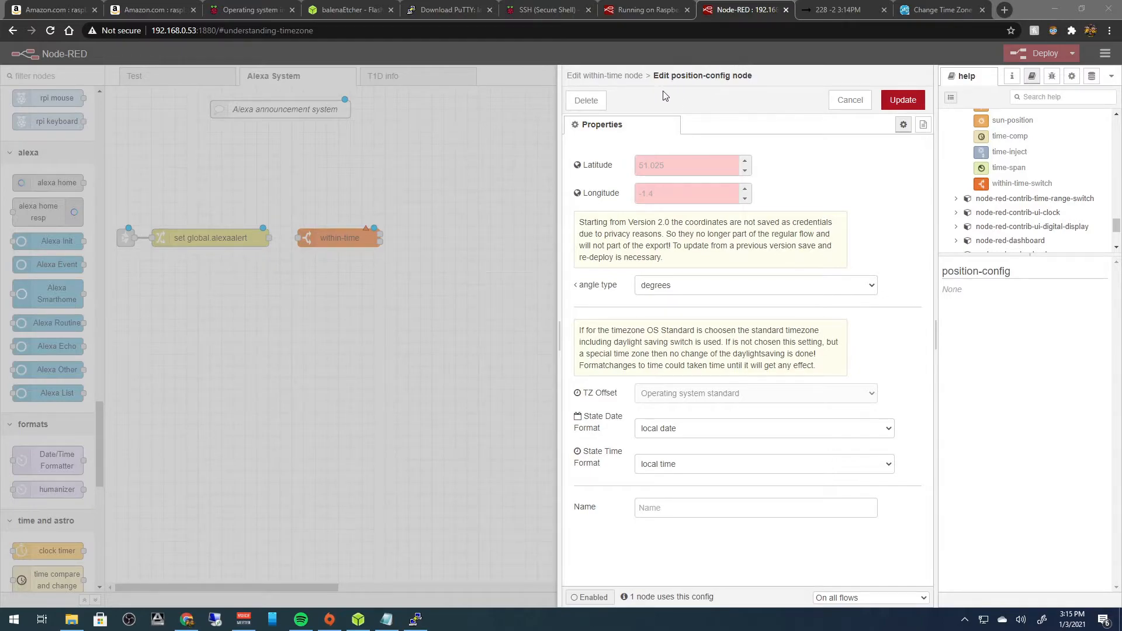
drag(736, 12, 1121, 175)
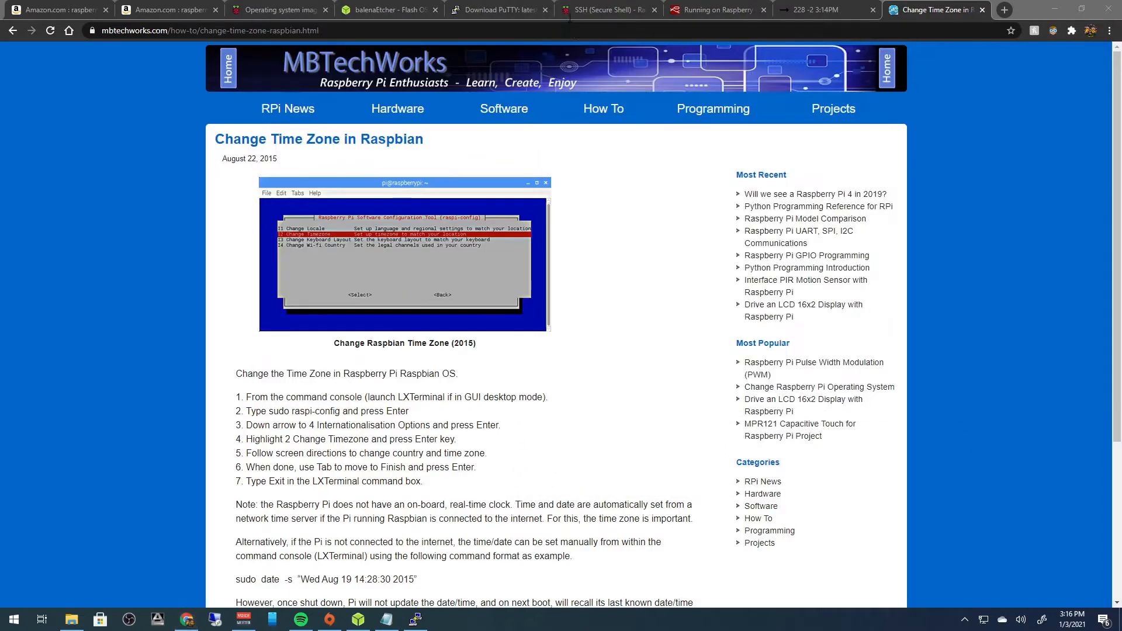
drag(570, 18, 742, 10)
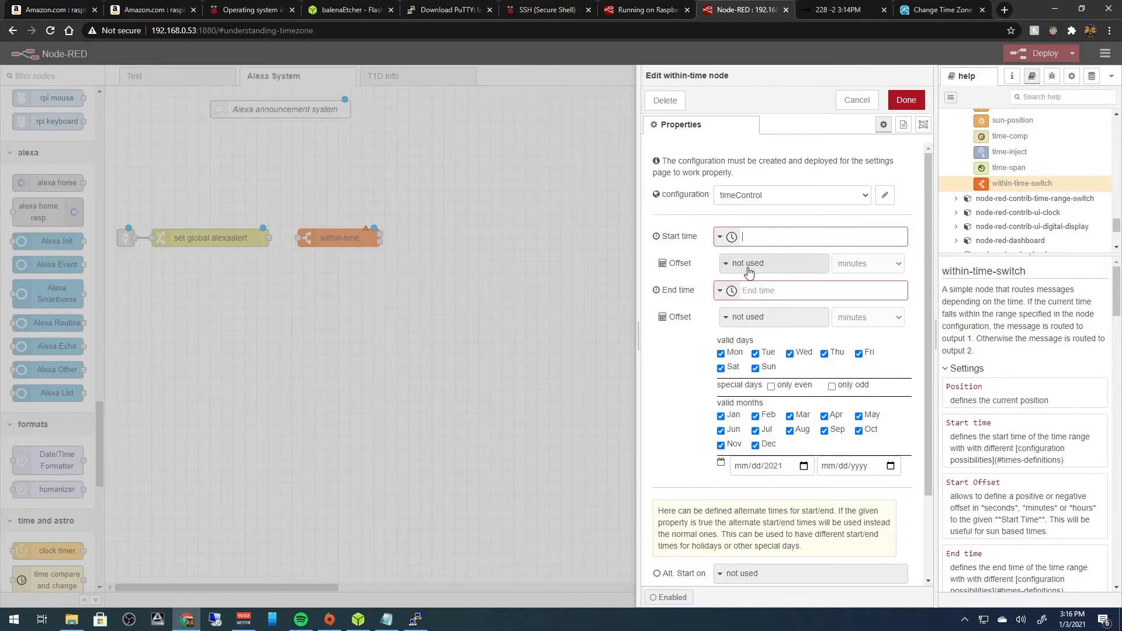
Set the within-time node's start time to 08:00 and end time to 21:00, and deploy the flow.
text(87==-)
key(BackSpace)
key(BackSpace)
key(BackSpace)
key(BackSpace)
key(BackSpace)
text(08:00)
click(754, 287)
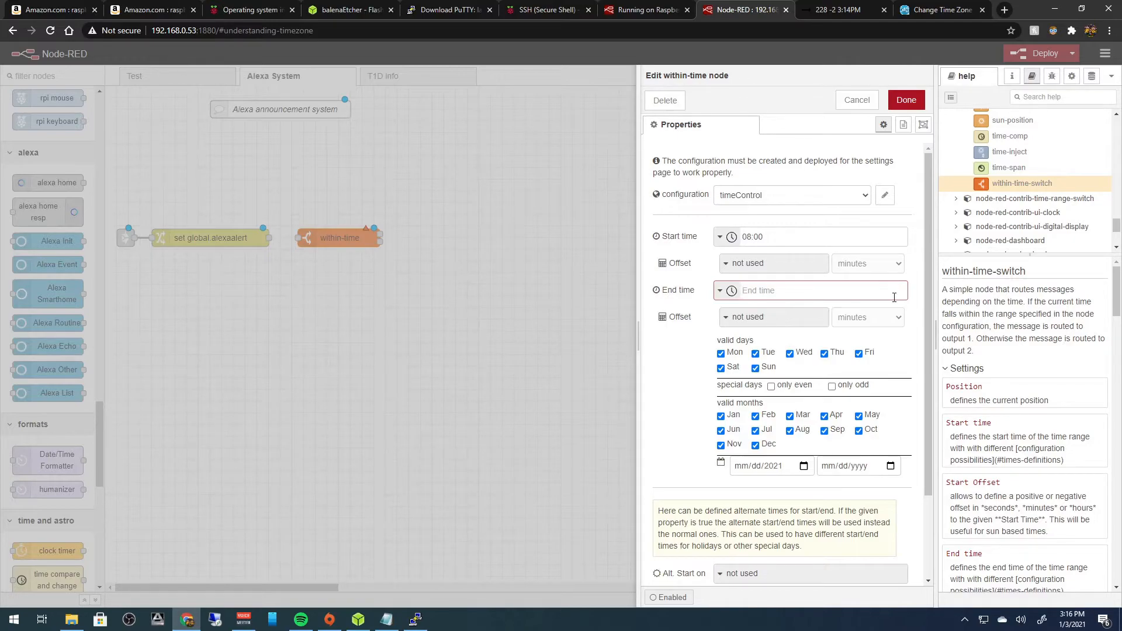
text(21:00)
click(906, 100)
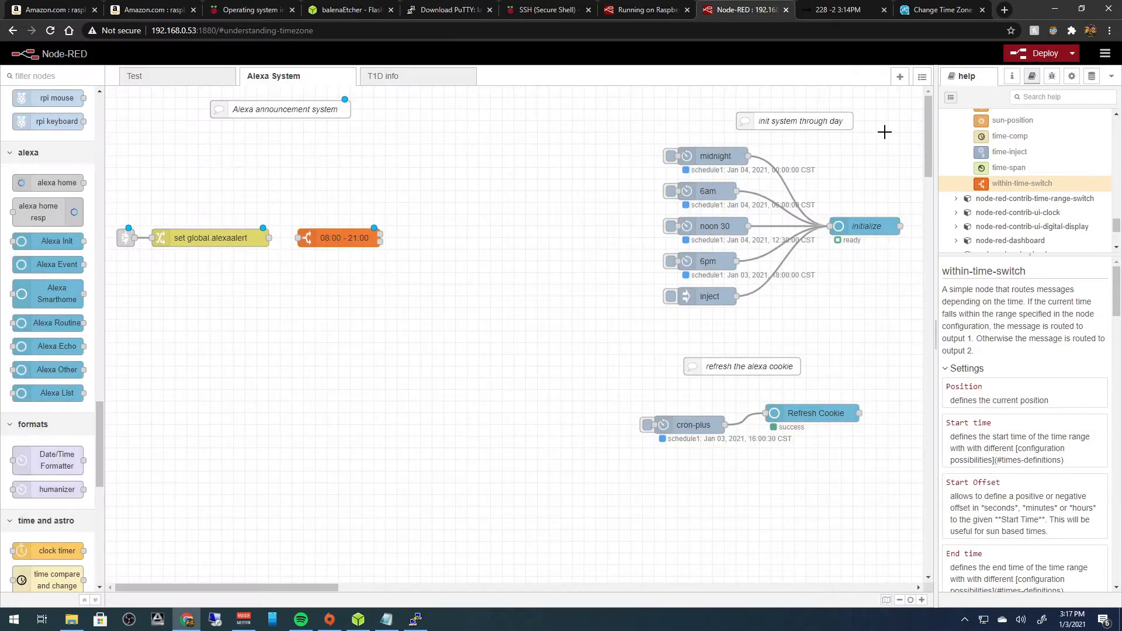
click(1040, 53)
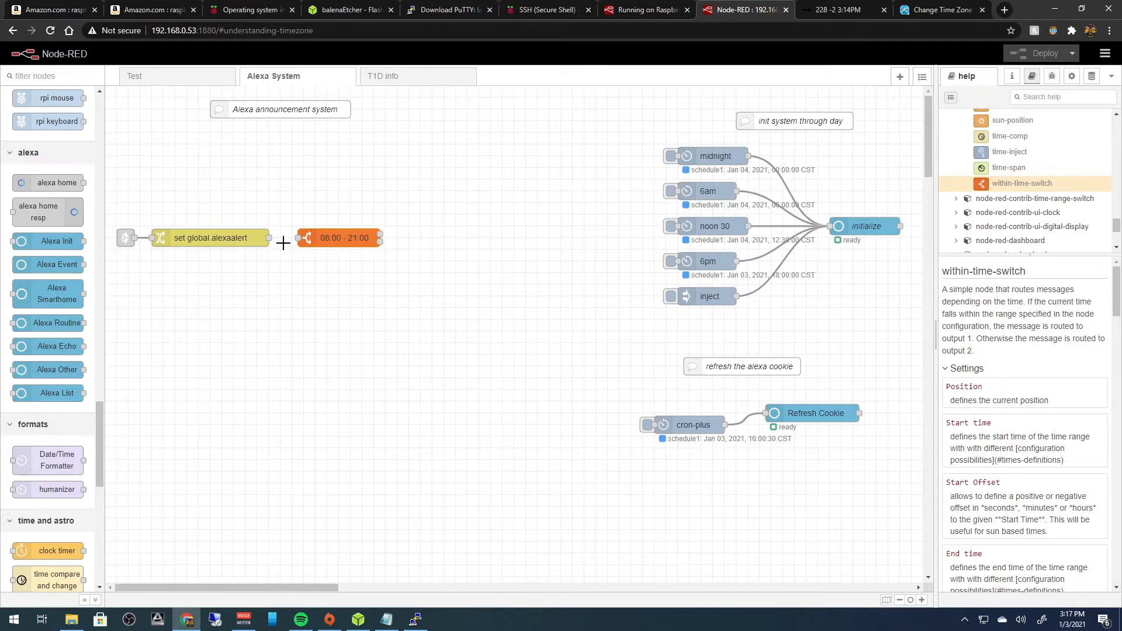
Review the within-time node's settings, wire the change node to it and deploy the flow.
double_click(329, 238)
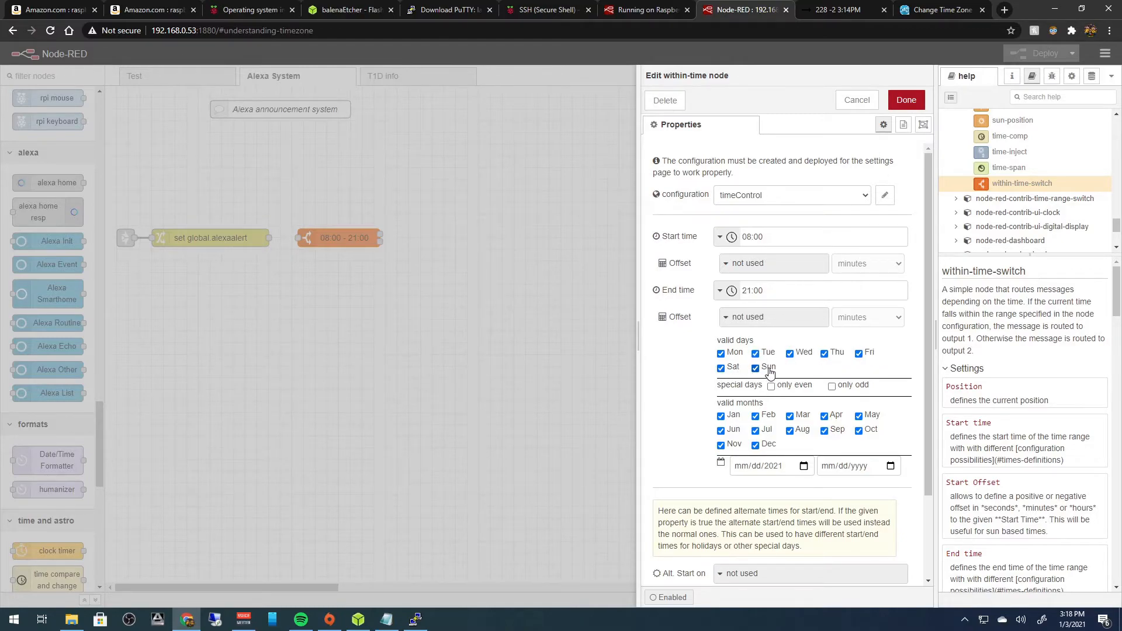
click(857, 100)
drag(266, 239, 301, 238)
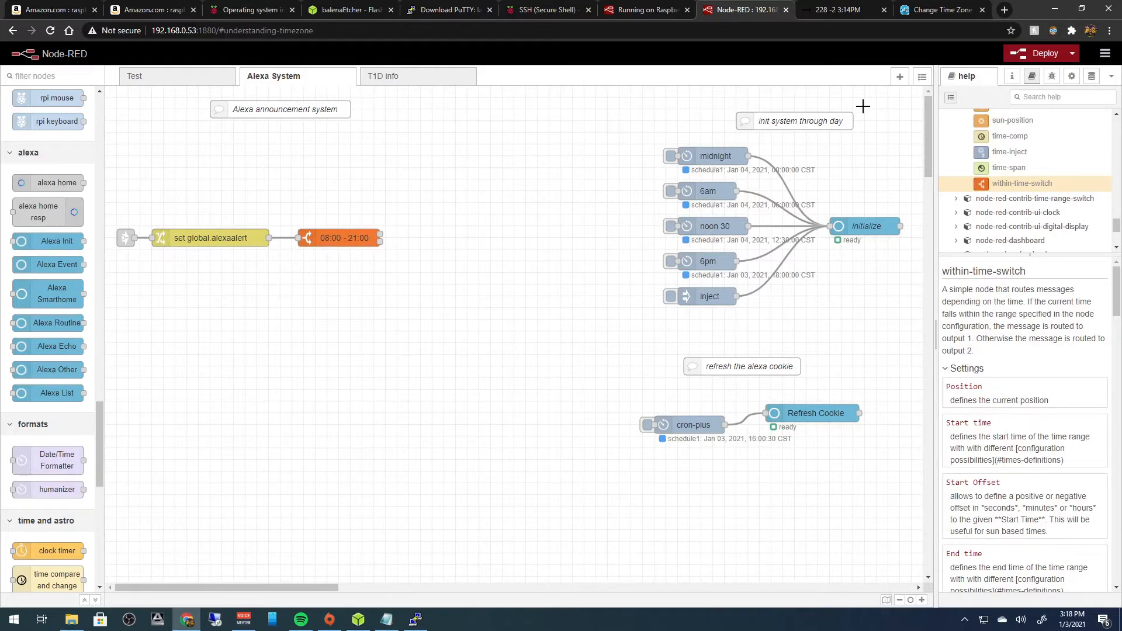
click(1039, 53)
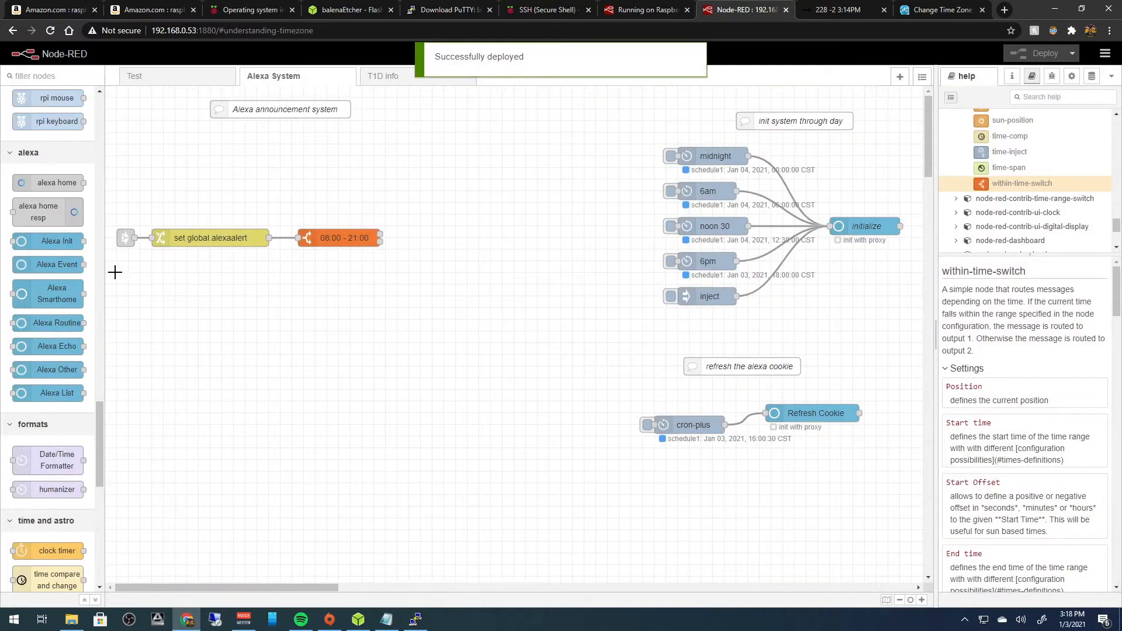
Add an Alexa Routine node beside the 08:00 - 21:00 switch and assign it the ouralexa account.
scroll(110, 270, down, 1)
scroll(54, 343, down, 5)
scroll(42, 354, up, 5)
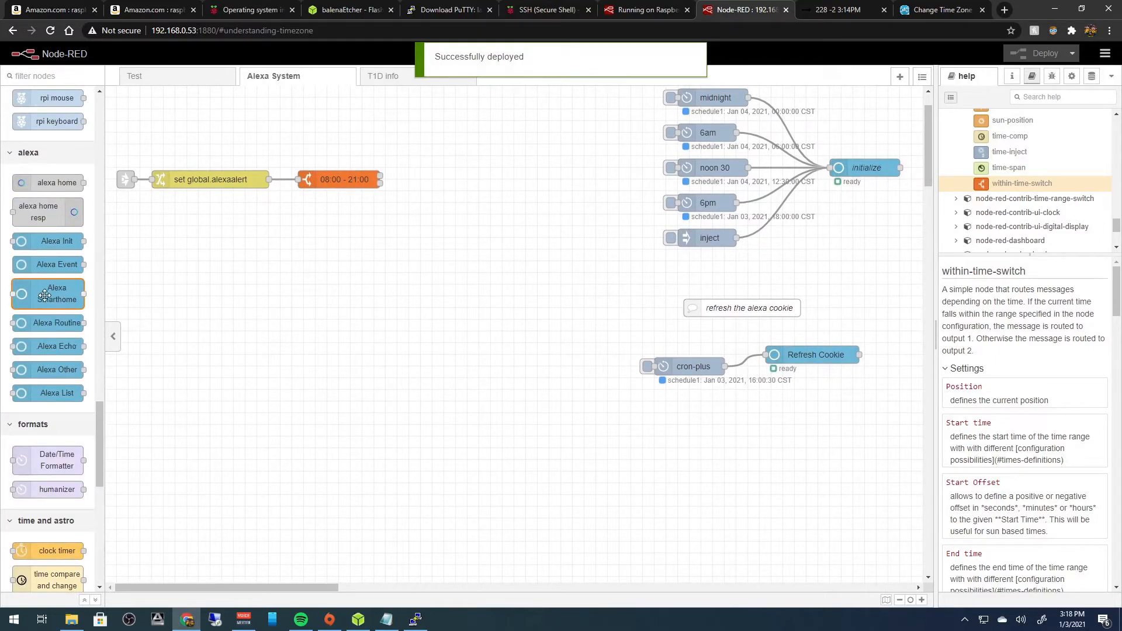
mouse_move(42, 326)
drag(43, 326, 474, 180)
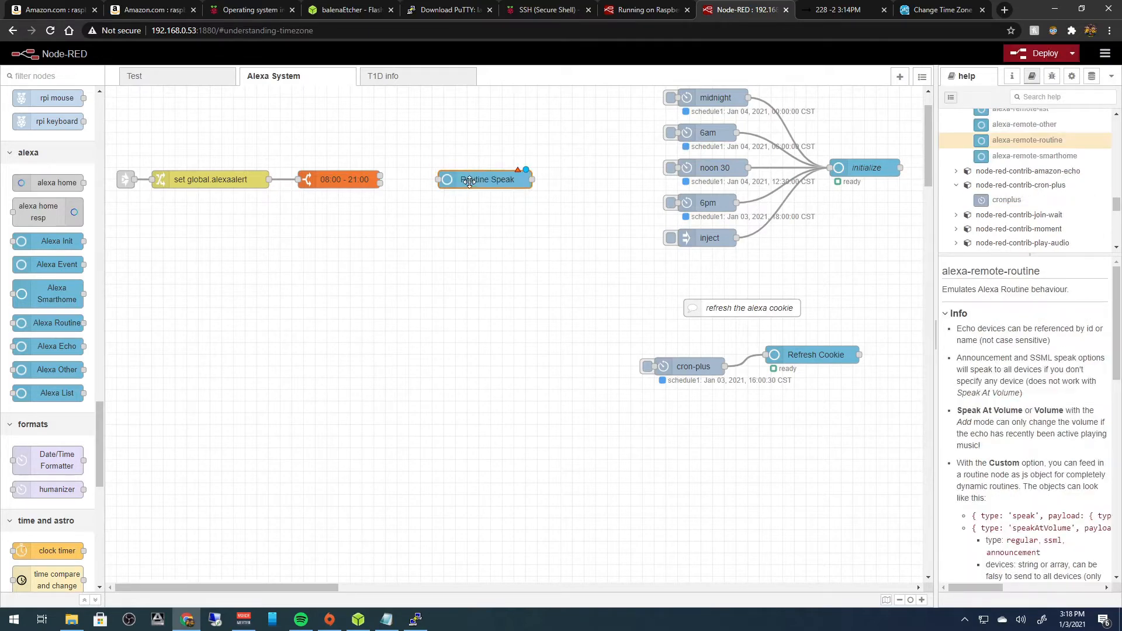
double_click(476, 179)
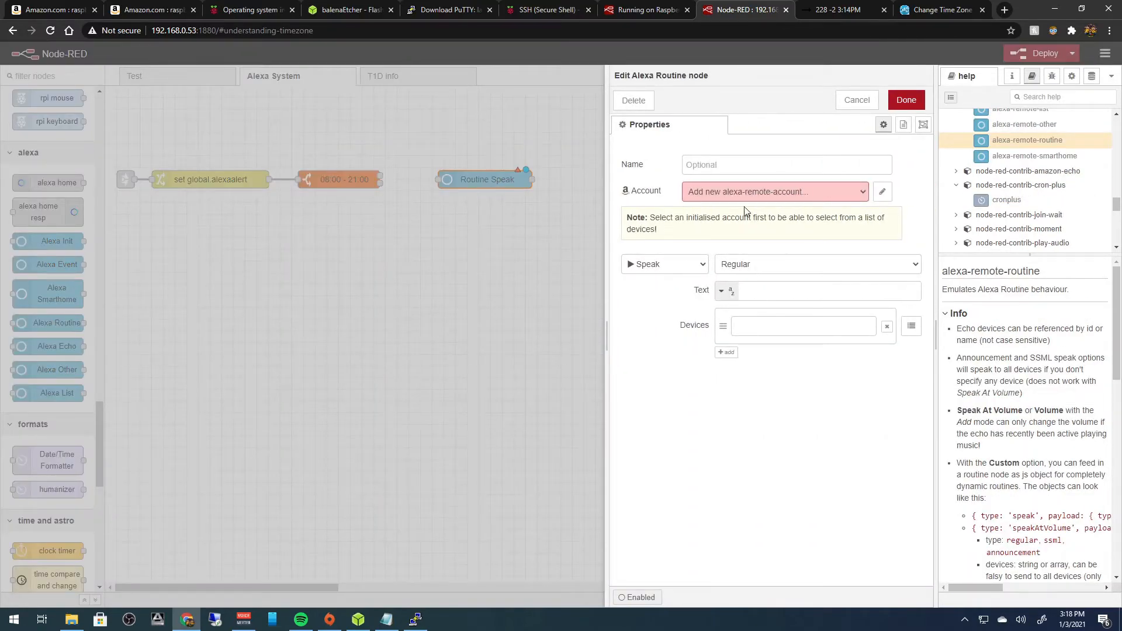
click(882, 193)
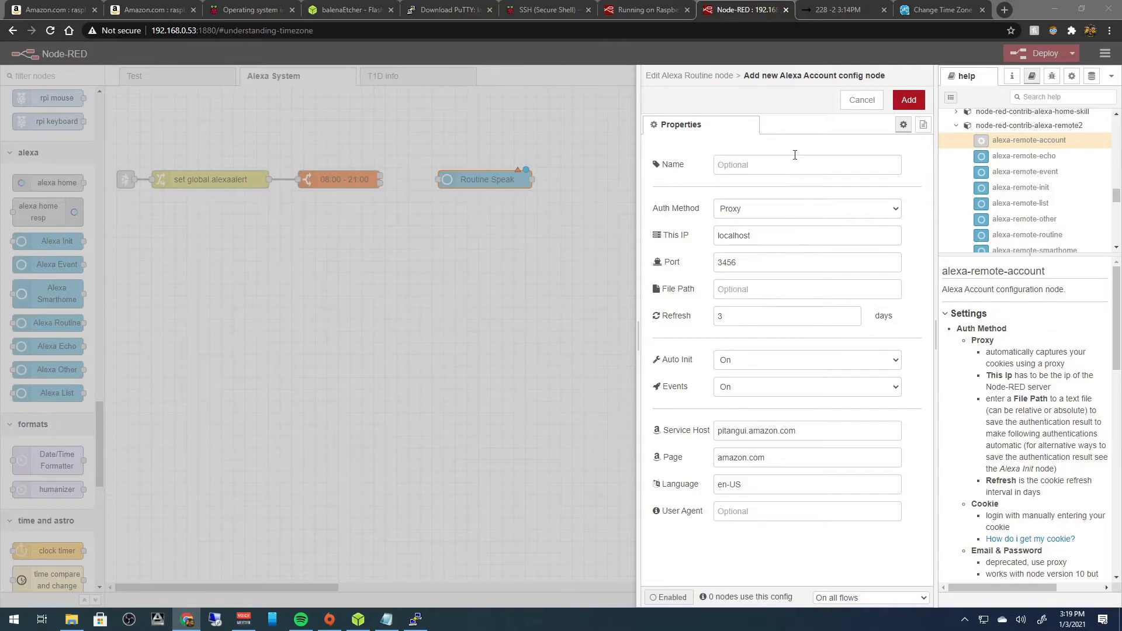
click(858, 104)
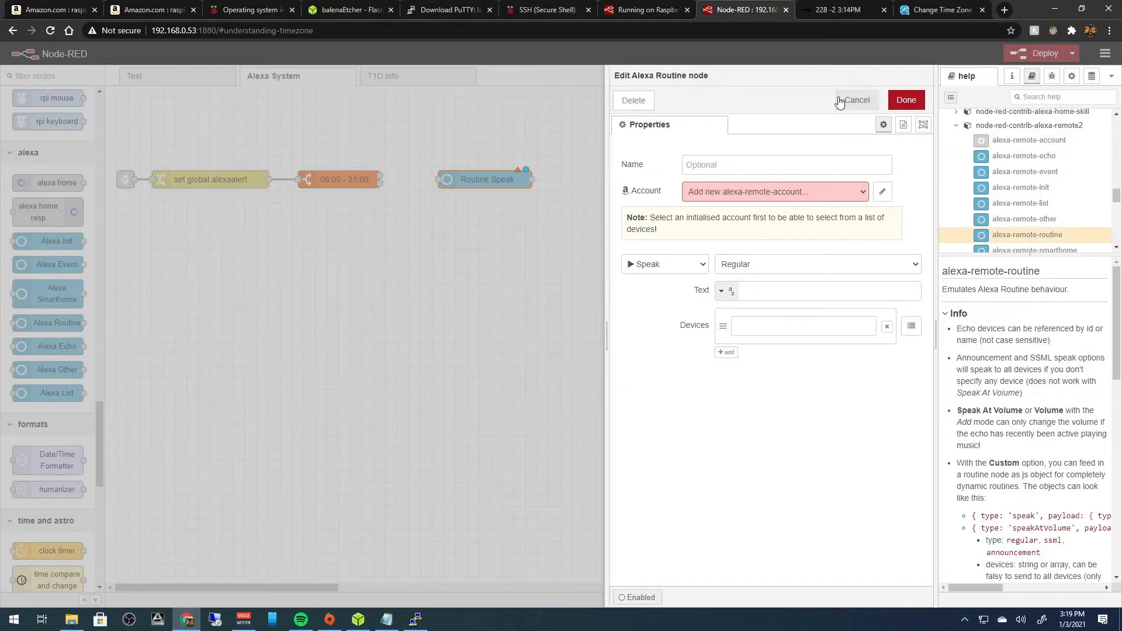
click(864, 194)
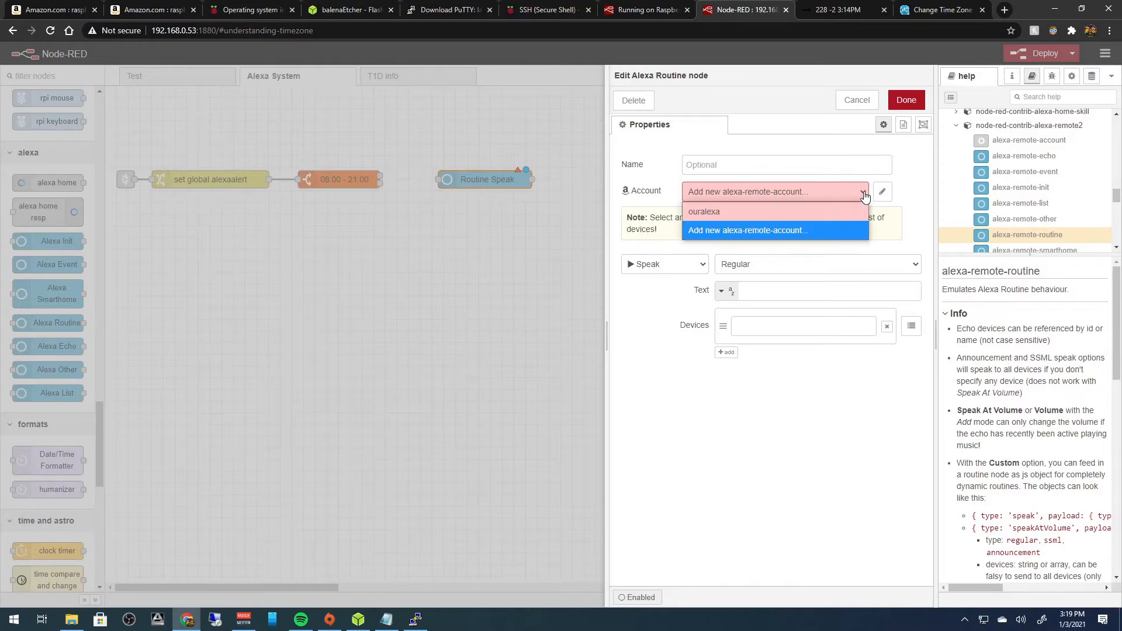
click(804, 210)
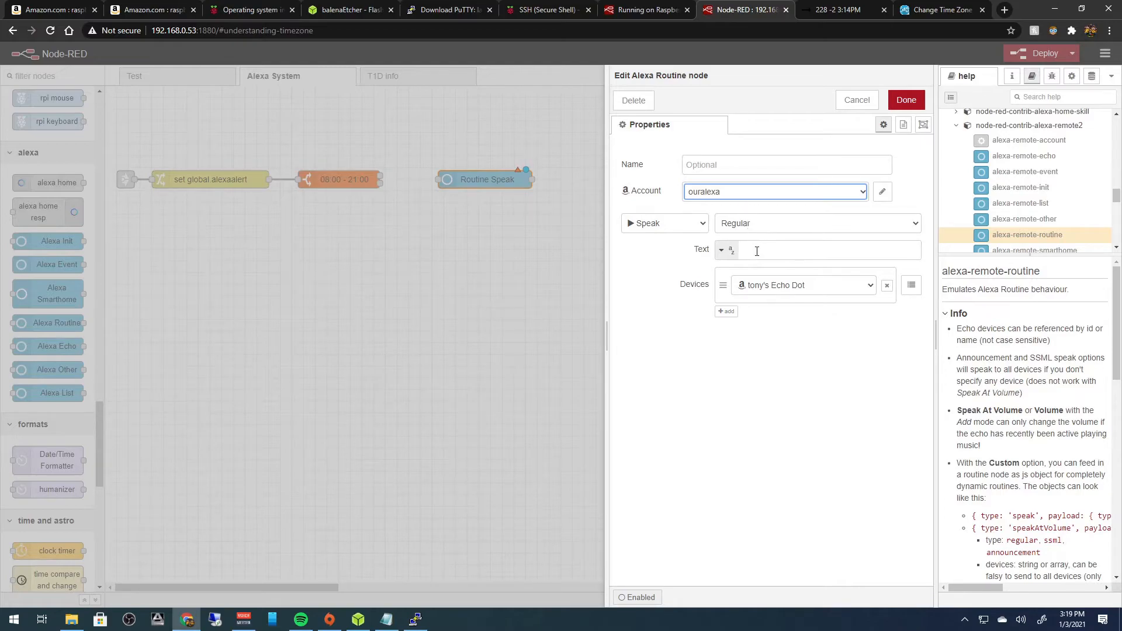
Set the routine node to Speak At Volume with volume 30 and the global variable alexaalert as its text.
click(725, 250)
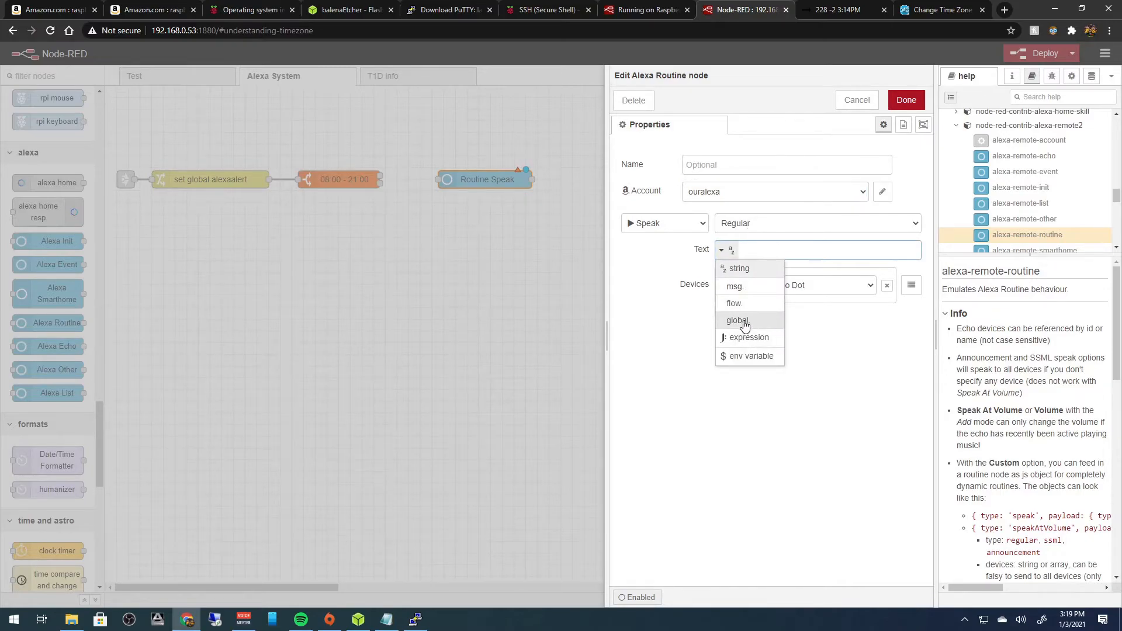
click(743, 318)
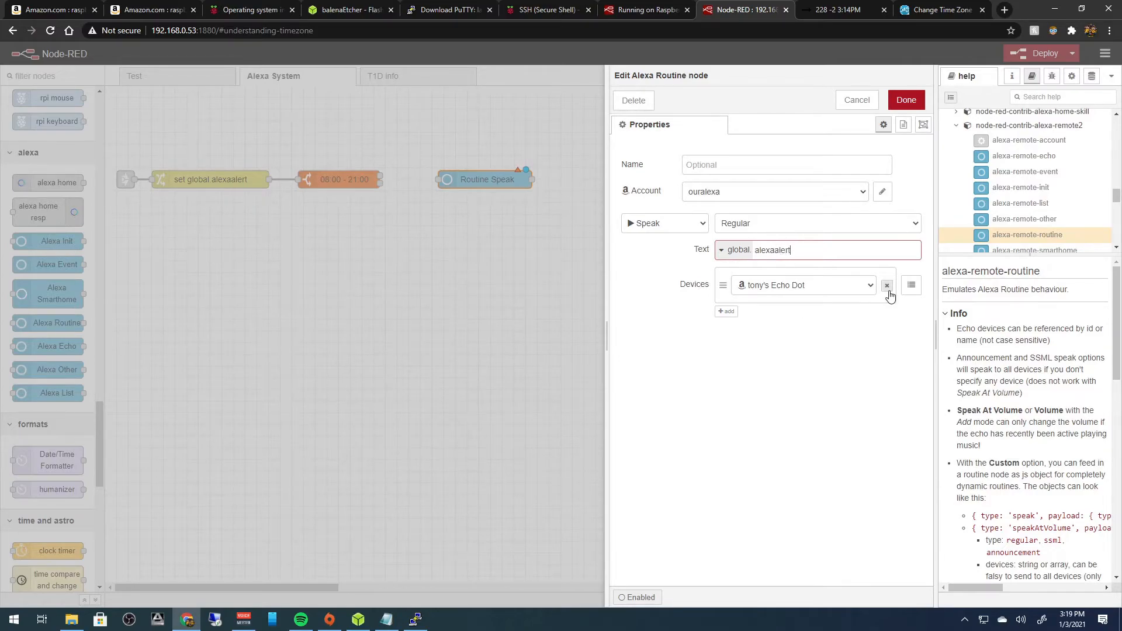
click(693, 227)
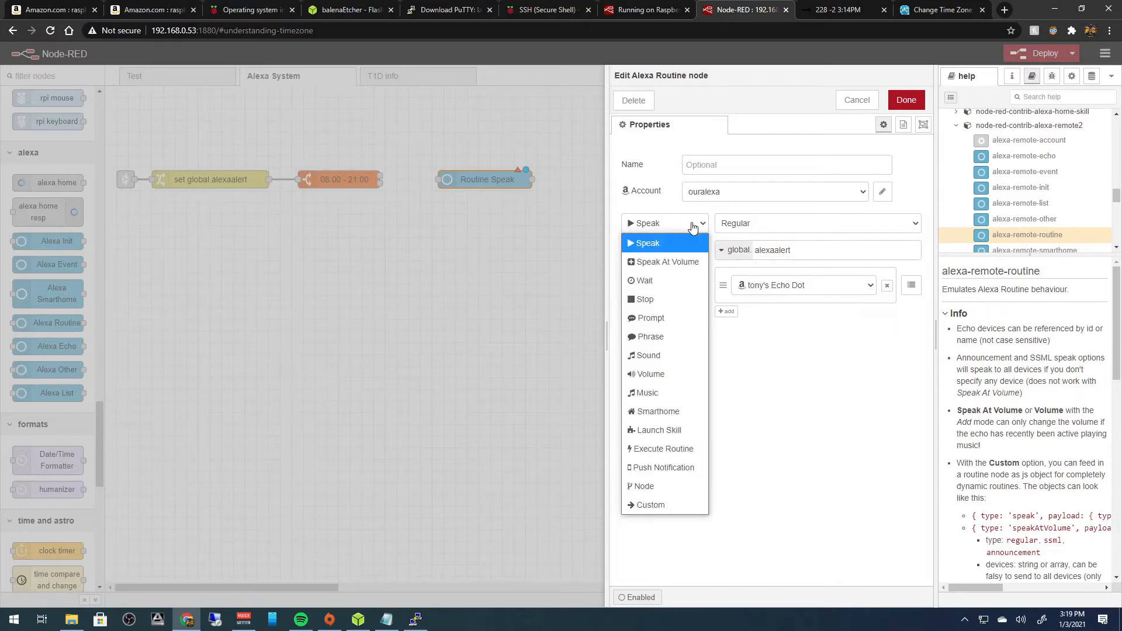
click(687, 261)
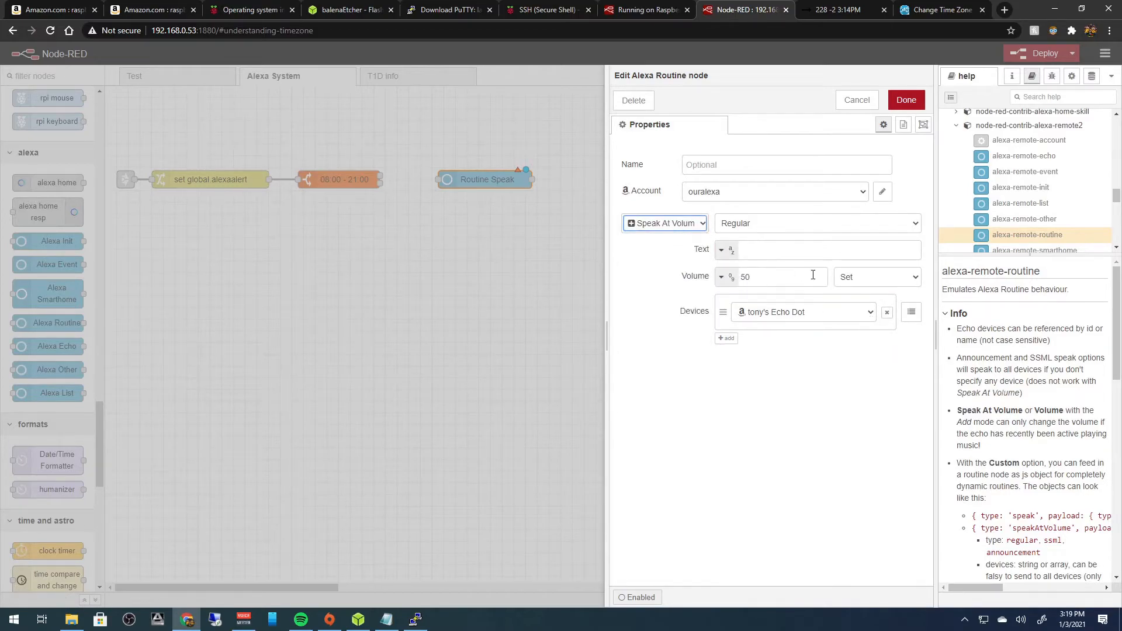
drag(767, 279, 739, 279)
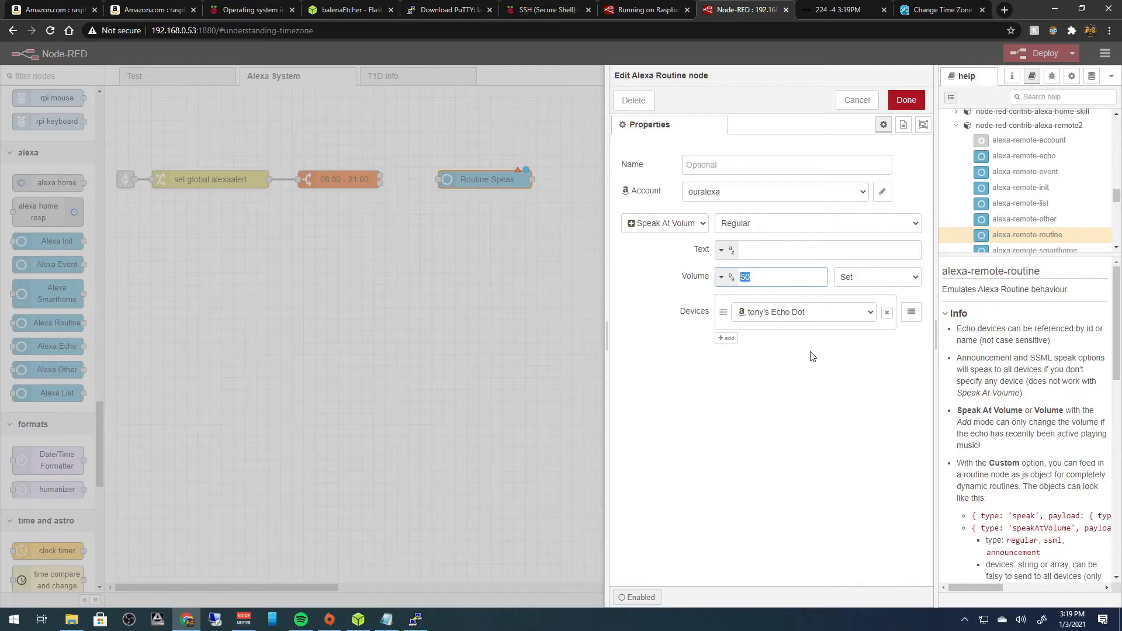
text(30)
click(722, 250)
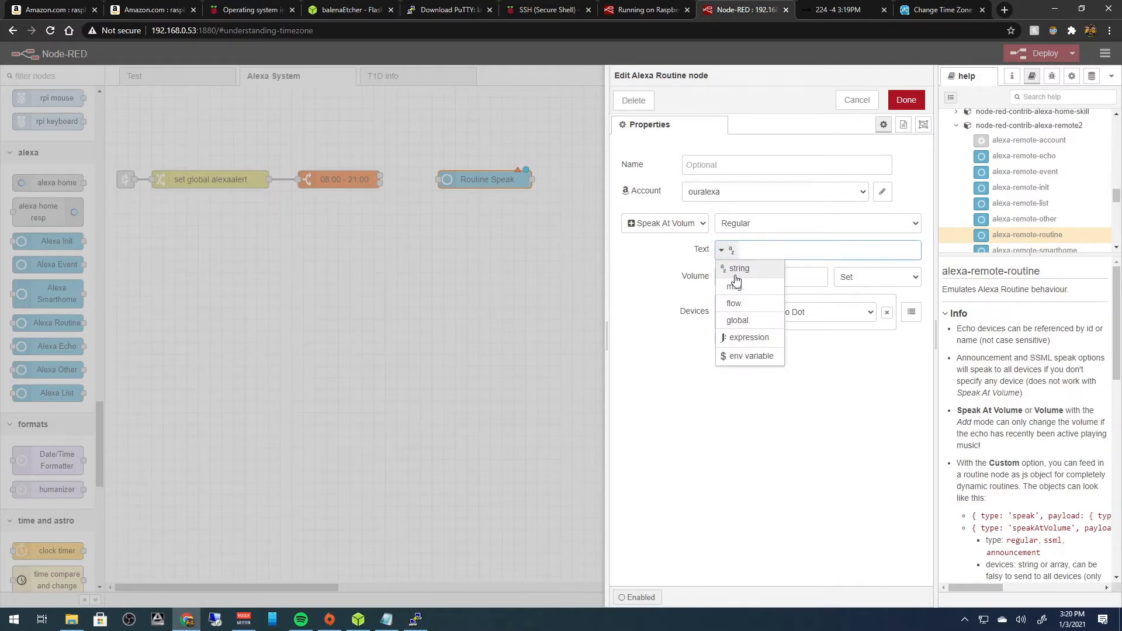
click(747, 323)
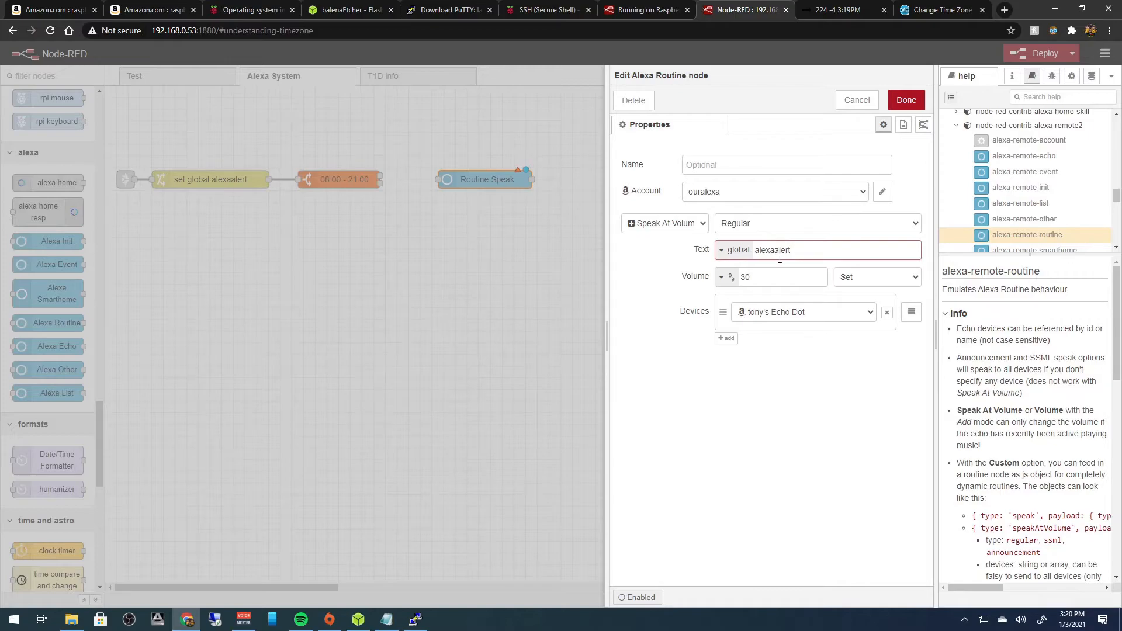
Choose the Echo Dot as the routine's device and name the node test.
click(870, 312)
click(848, 318)
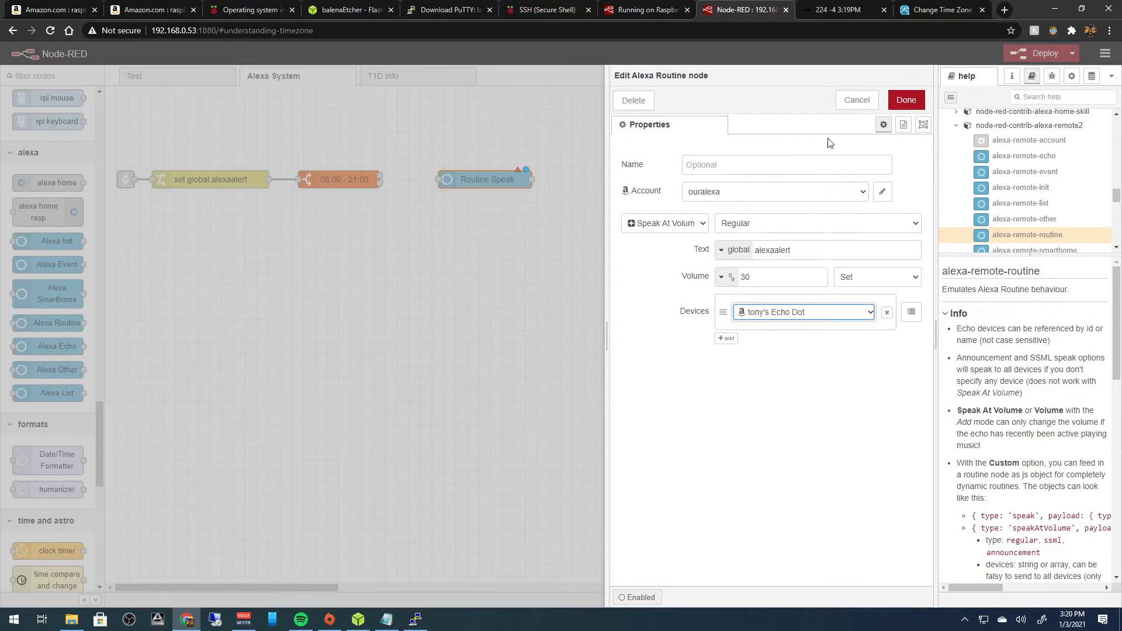
click(784, 159)
text(test)
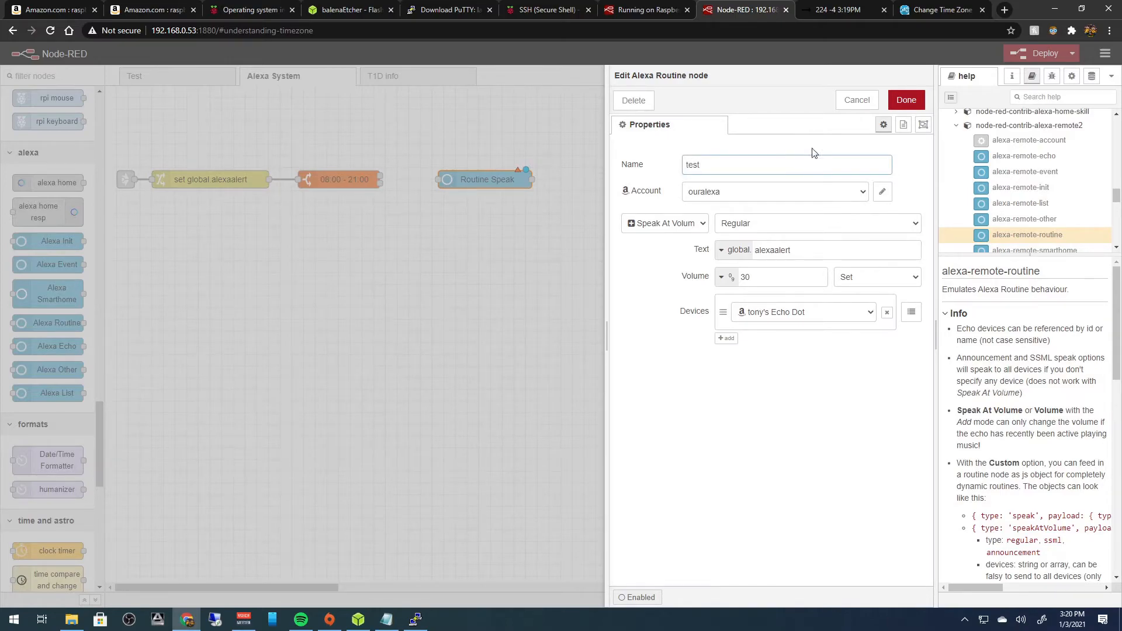
click(905, 100)
Duplicate the test routine node below the original and name the copy test2.
drag(477, 179, 448, 156)
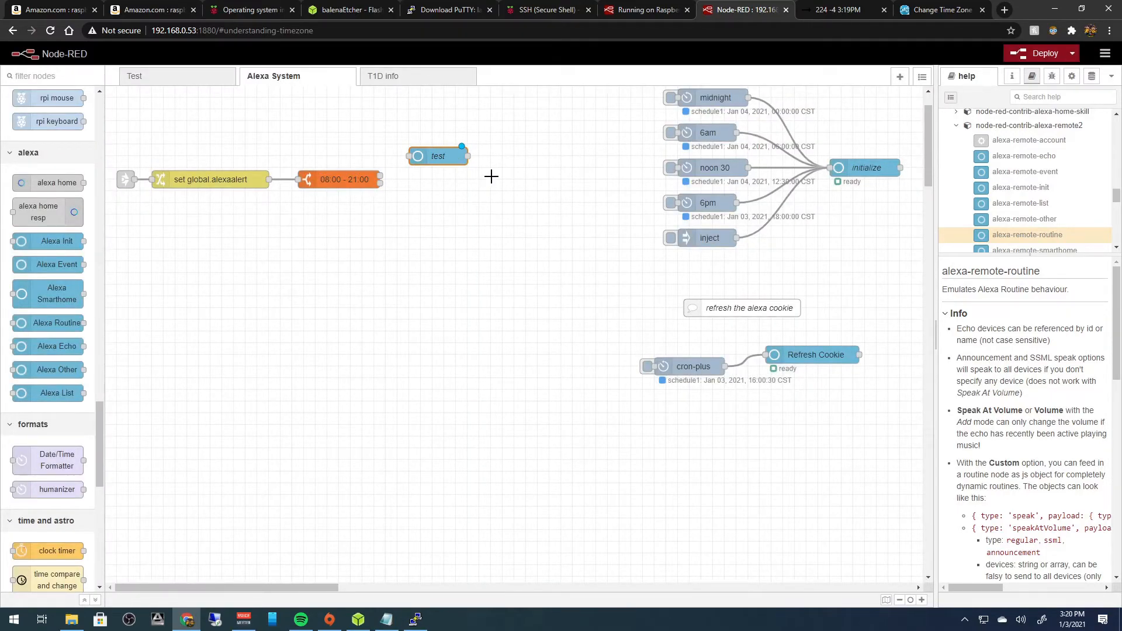
key(ctrl+v)
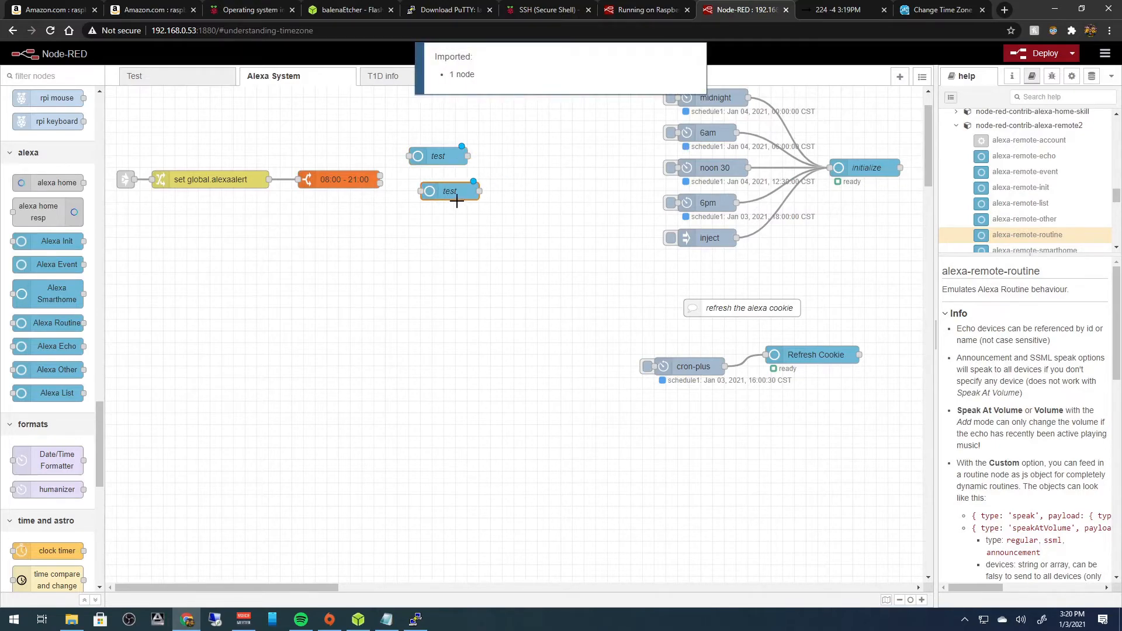
click(452, 195)
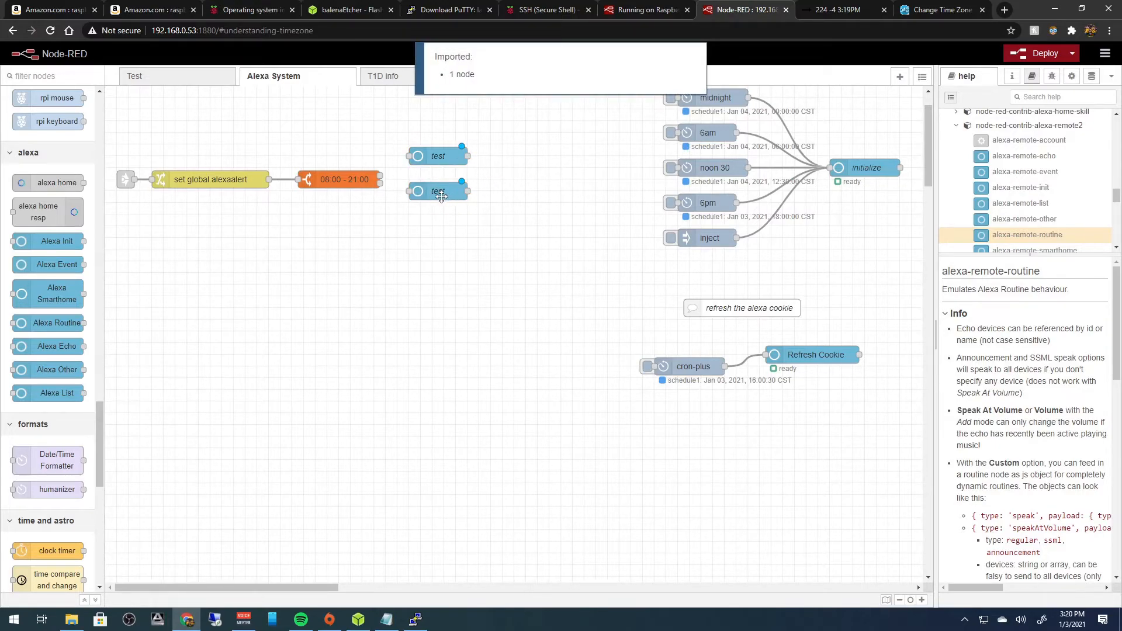
double_click(442, 193)
click(752, 162)
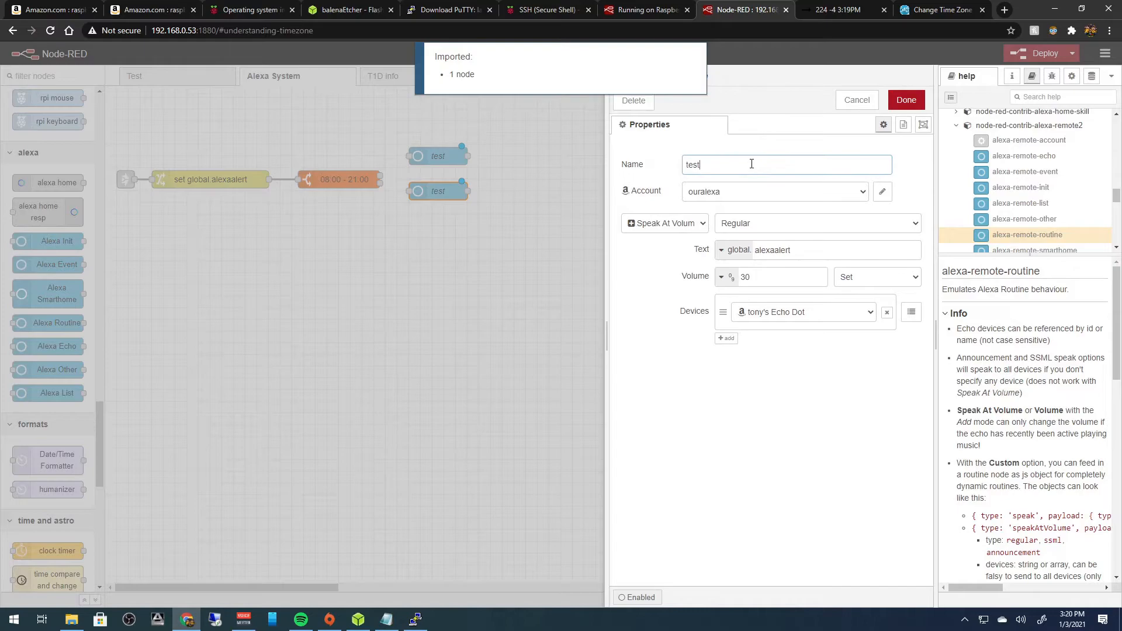
text(2)
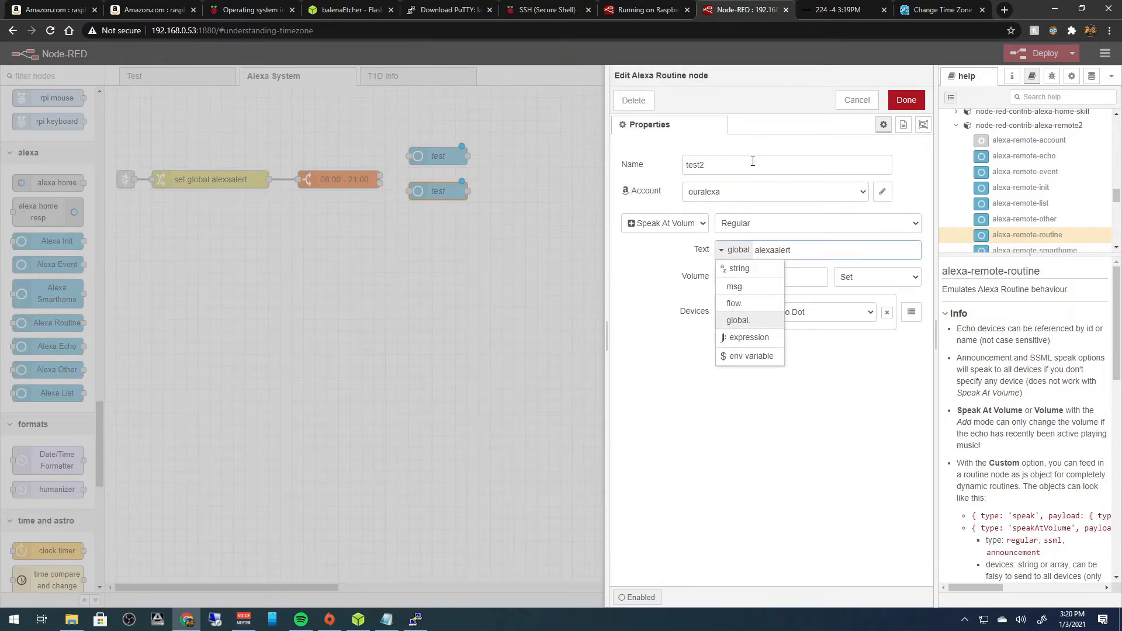
click(906, 99)
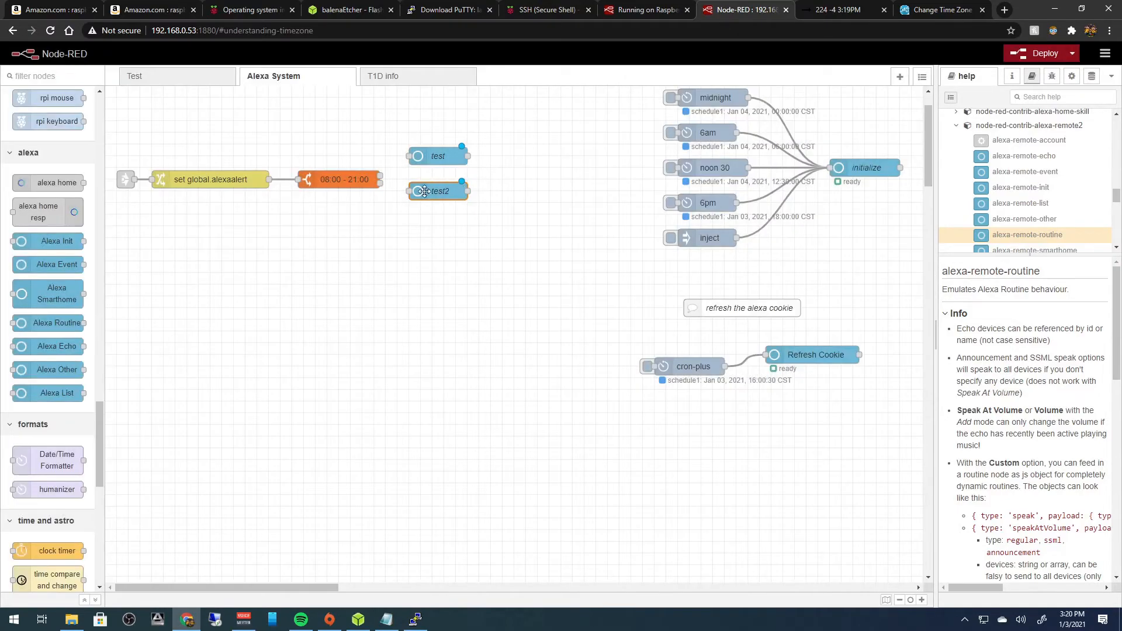
Wire the time switch's first output to test2 and test and its second output to test, and deploy the flow.
mouse_move(428, 198)
mouse_down()
mouse_move(438, 206)
mouse_move(438, 135)
mouse_move(438, 209)
mouse_up()
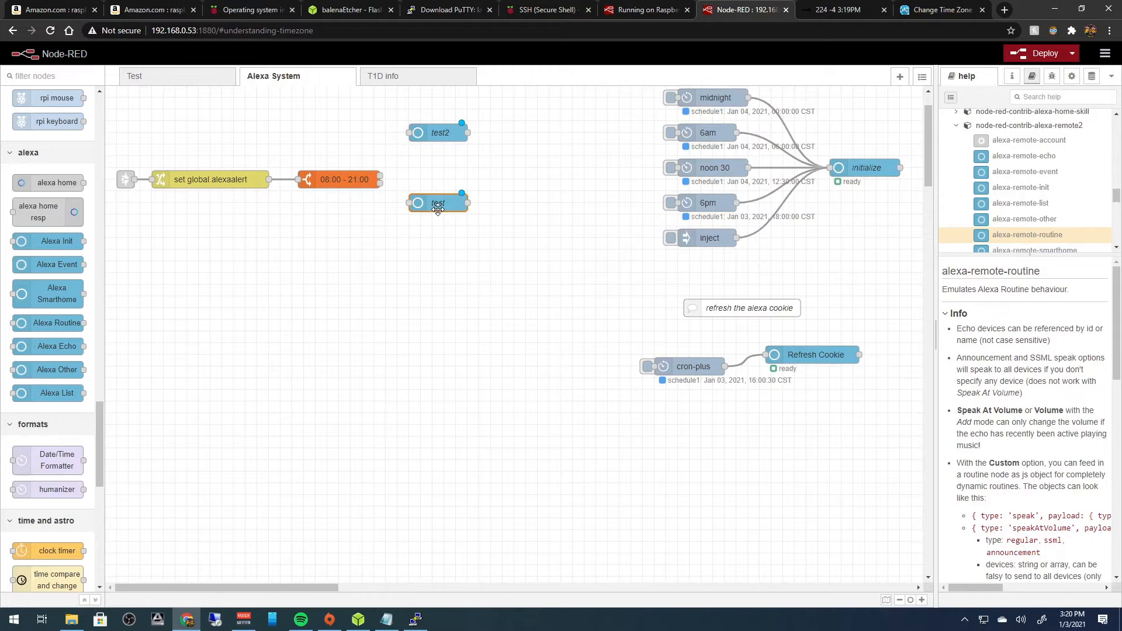
drag(438, 134, 434, 169)
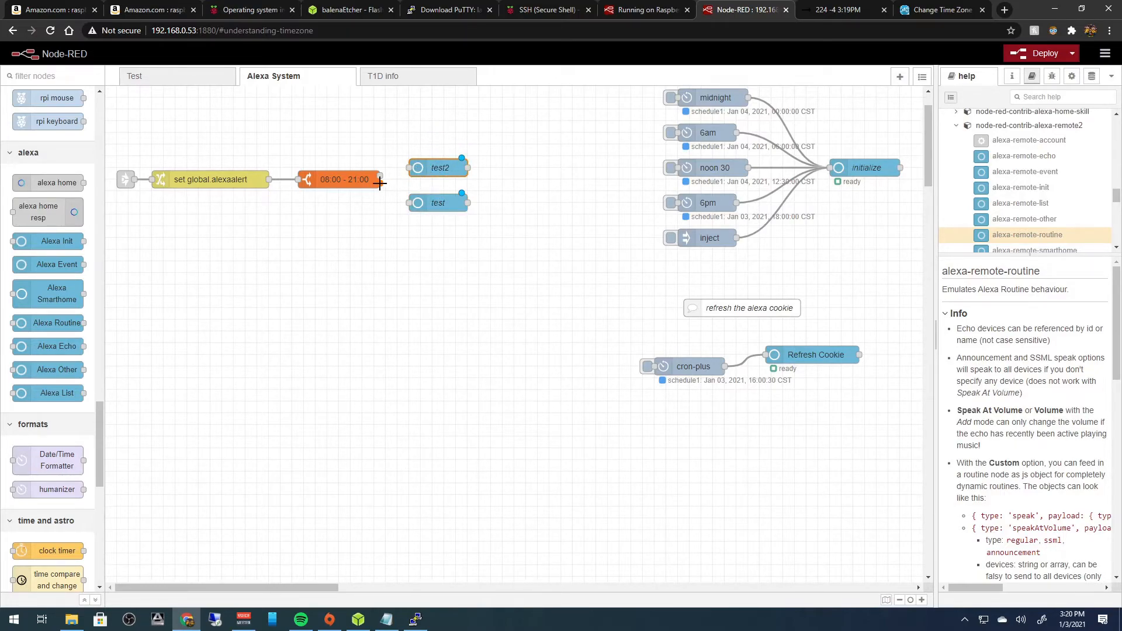
drag(382, 176, 382, 175)
drag(381, 176, 426, 195)
drag(377, 184, 415, 204)
drag(436, 206, 513, 213)
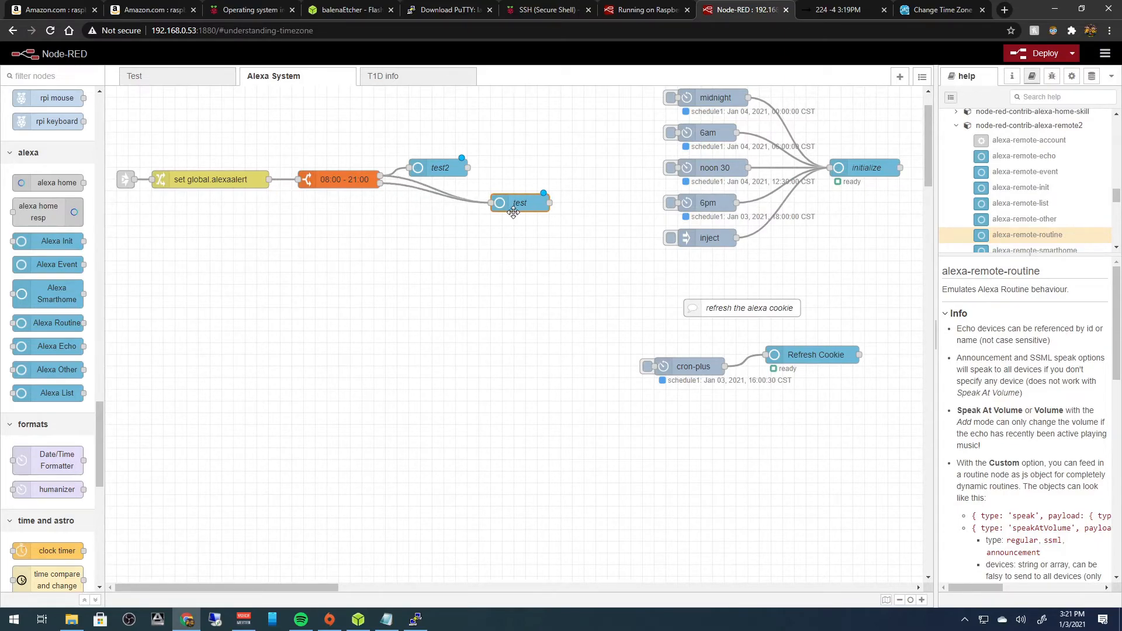
drag(517, 209, 442, 211)
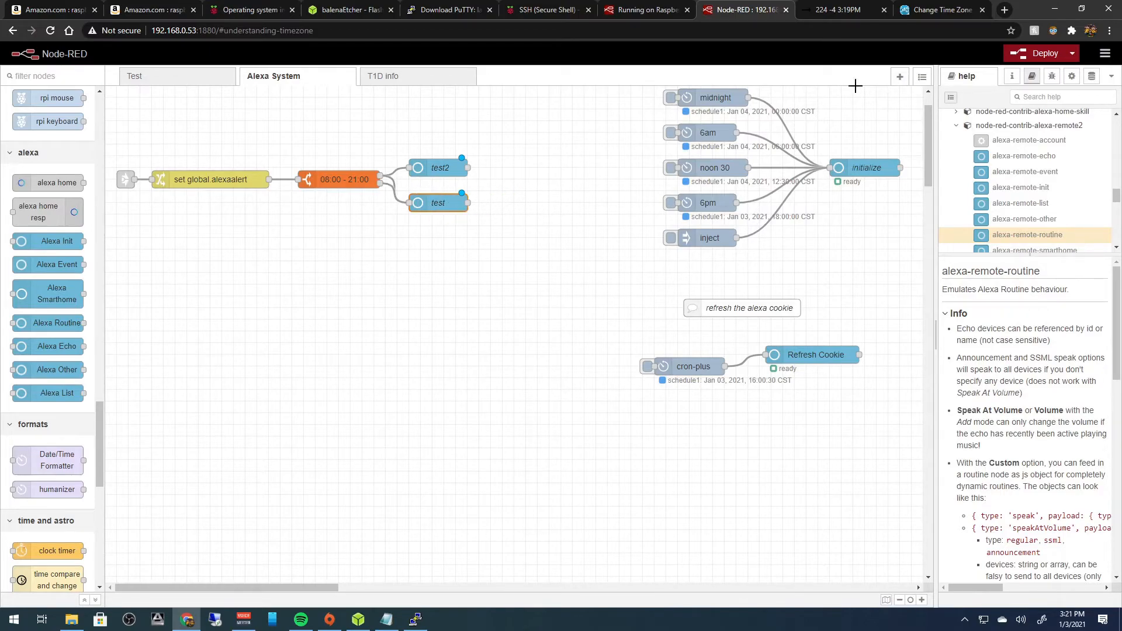
click(1036, 54)
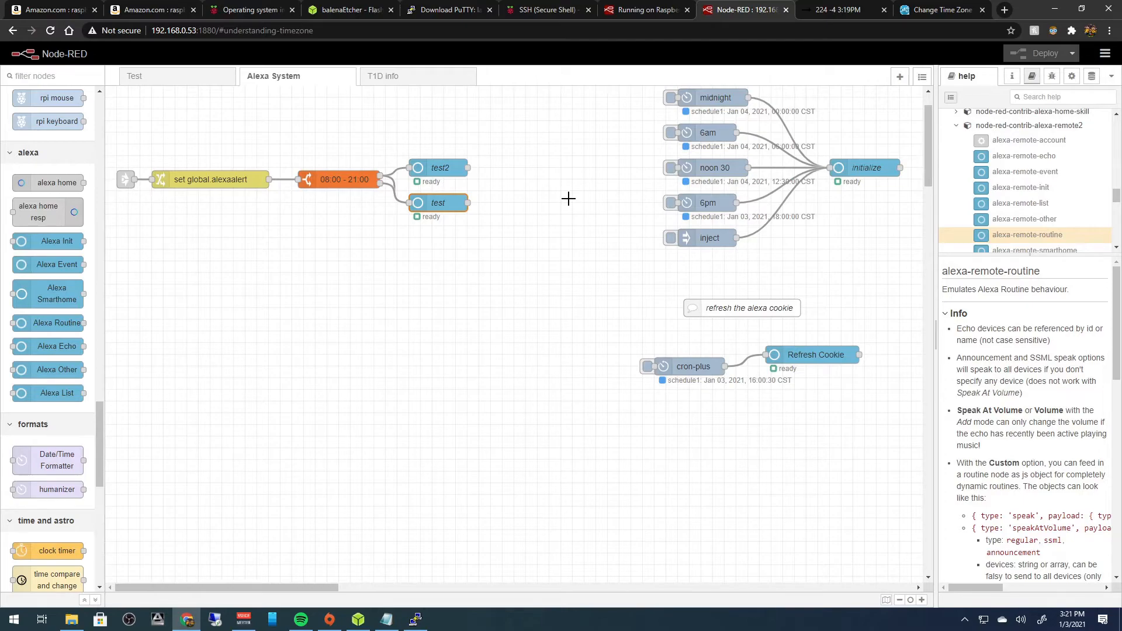
Delete the test2 node, align the test node with the time switch and deploy the flow.
click(459, 171)
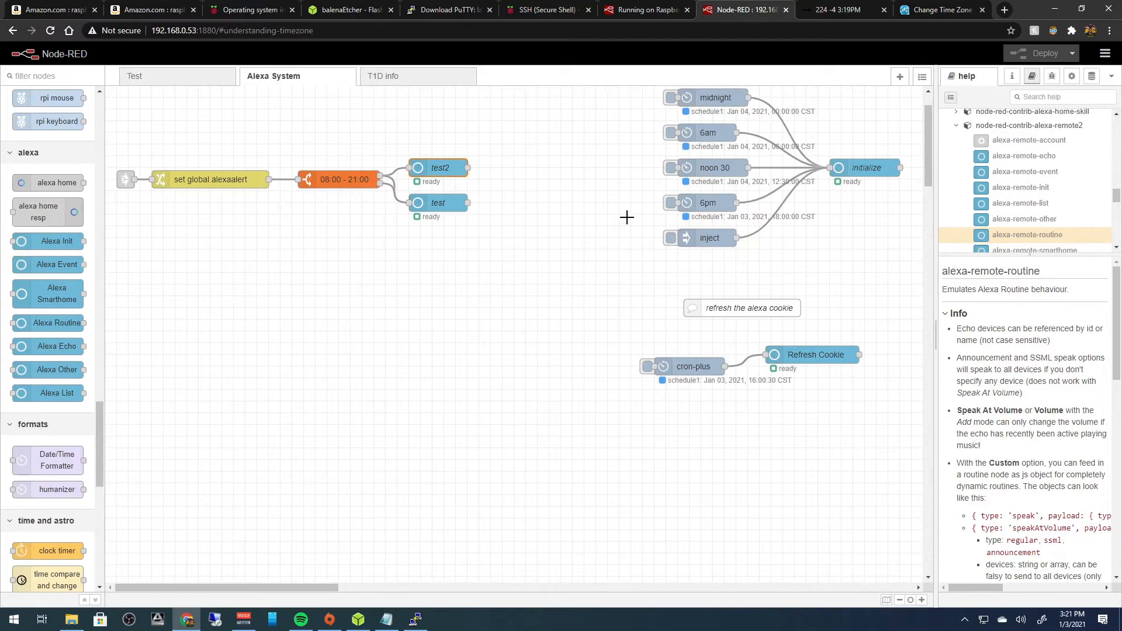
key(Delete)
drag(449, 206, 461, 185)
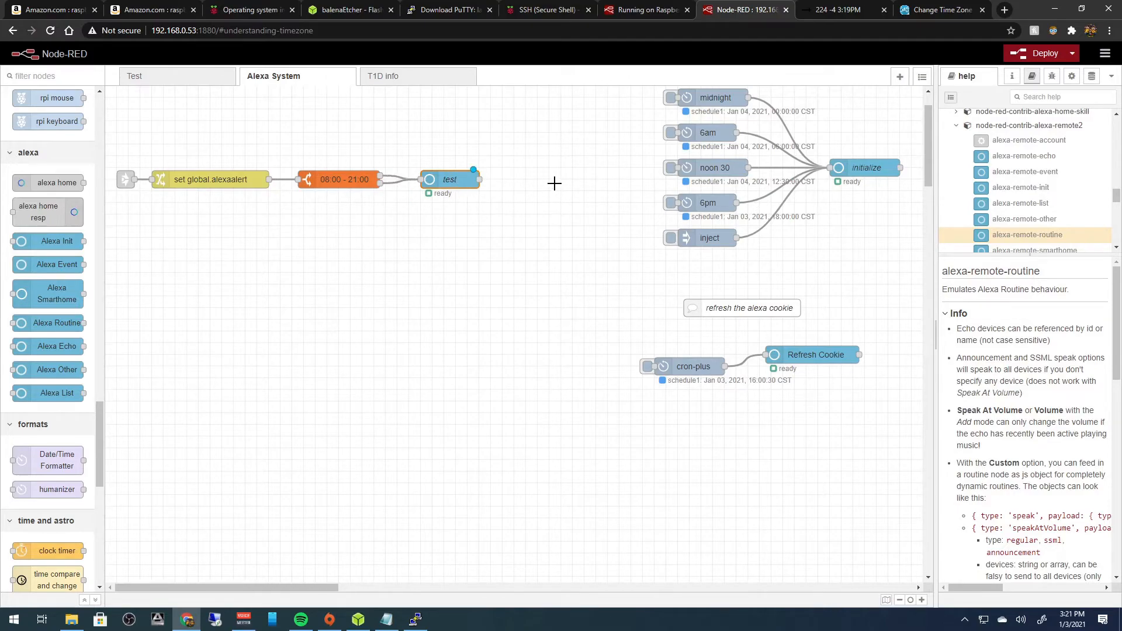
click(1016, 59)
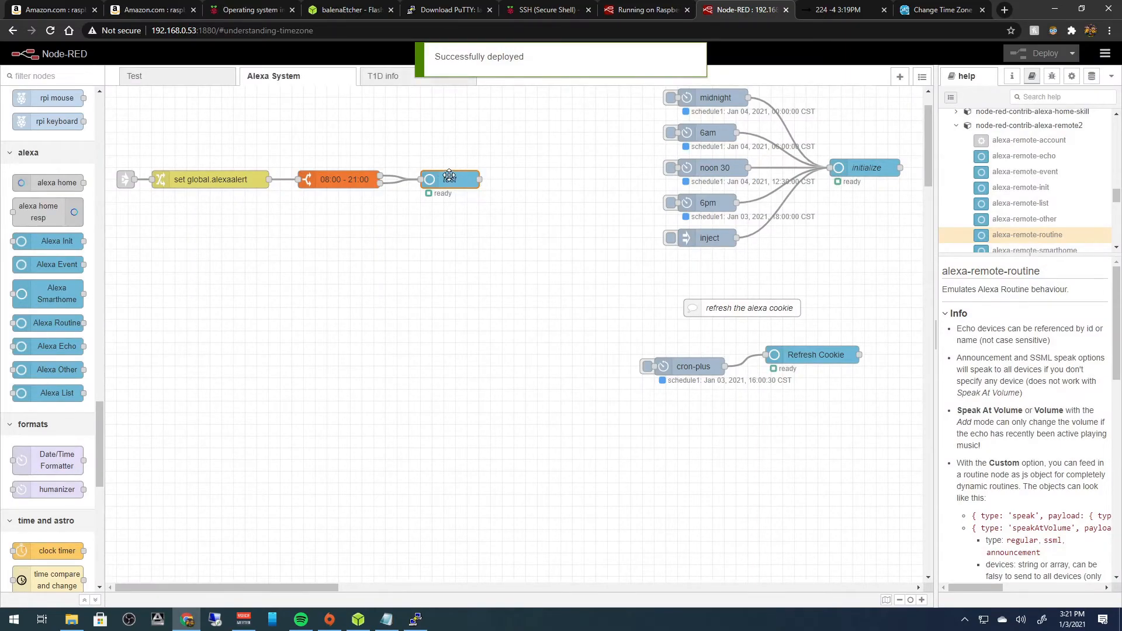
Paste three copies of the test routine node in a column below the original.
key(ctrl+c)
key(ctrl+v)
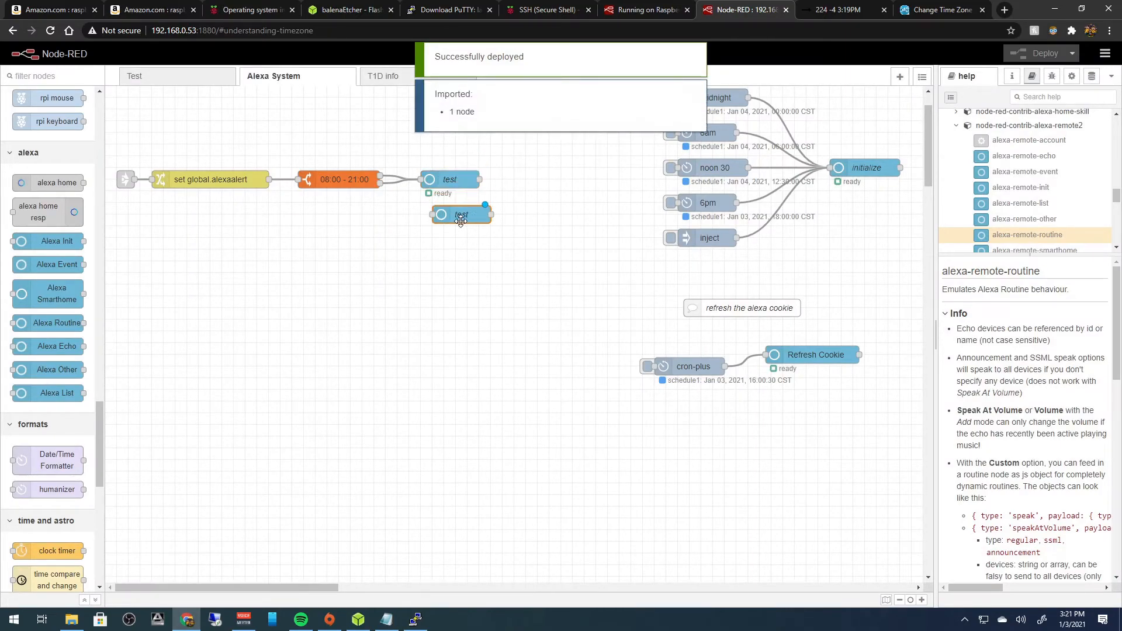
click(454, 214)
key(ctrl+v)
click(453, 260)
key(ctrl+v)
click(454, 296)
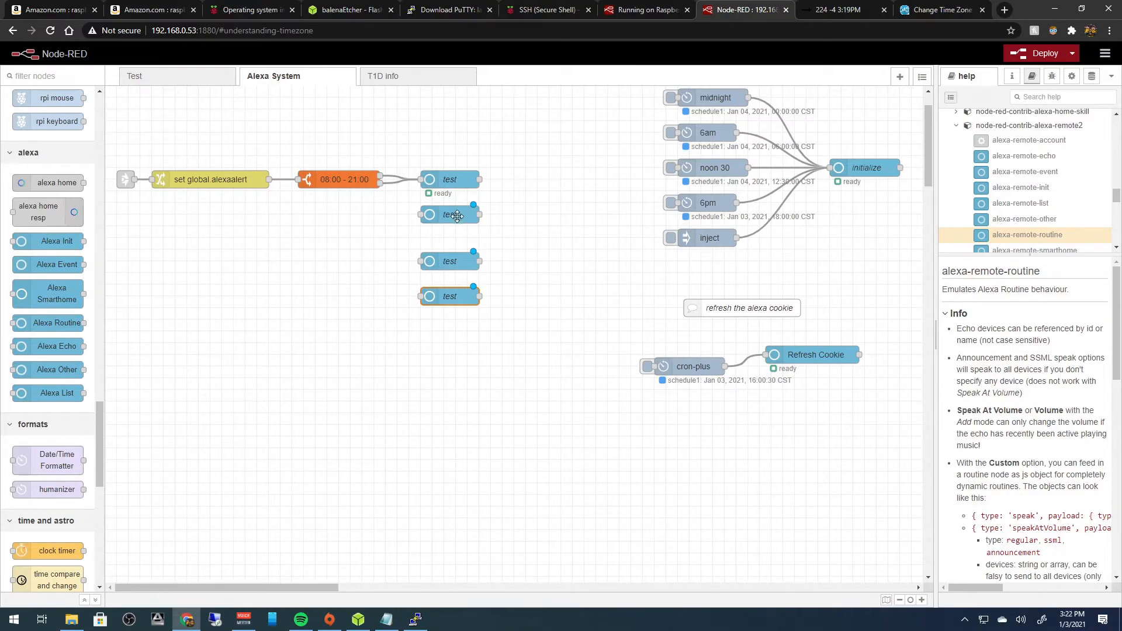
Delete the three pasted test nodes and deploy the flow.
drag(538, 209, 412, 308)
key(Delete)
click(1021, 50)
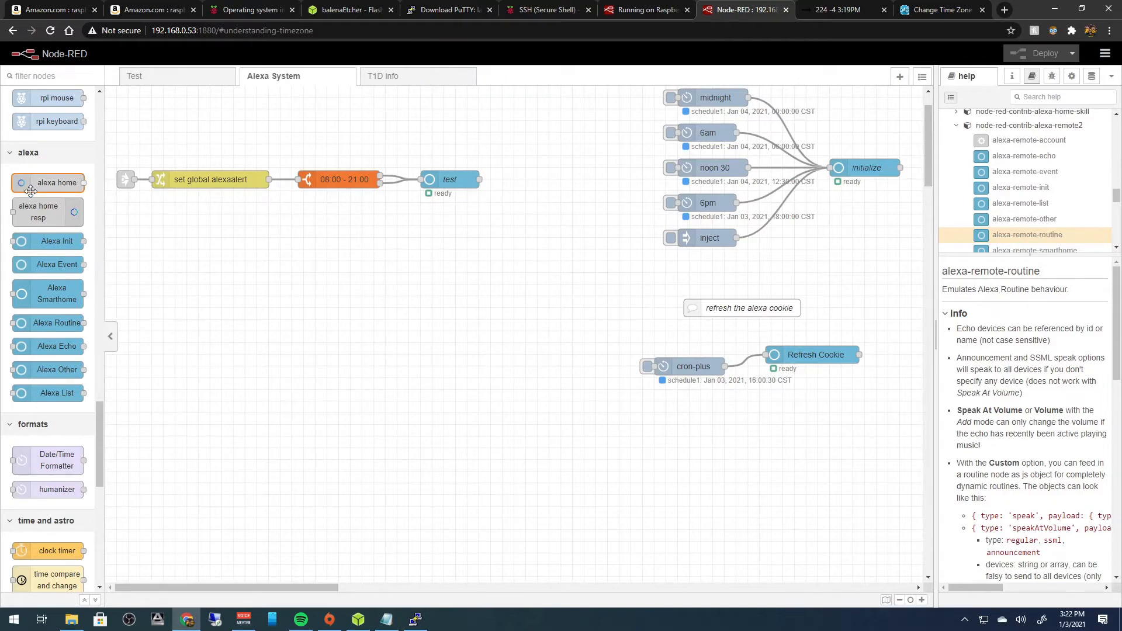
Add a comment named "Alexa alert system" above the set global.alexaalert flow.
drag(101, 419, 94, 100)
drag(57, 290, 239, 122)
double_click(240, 121)
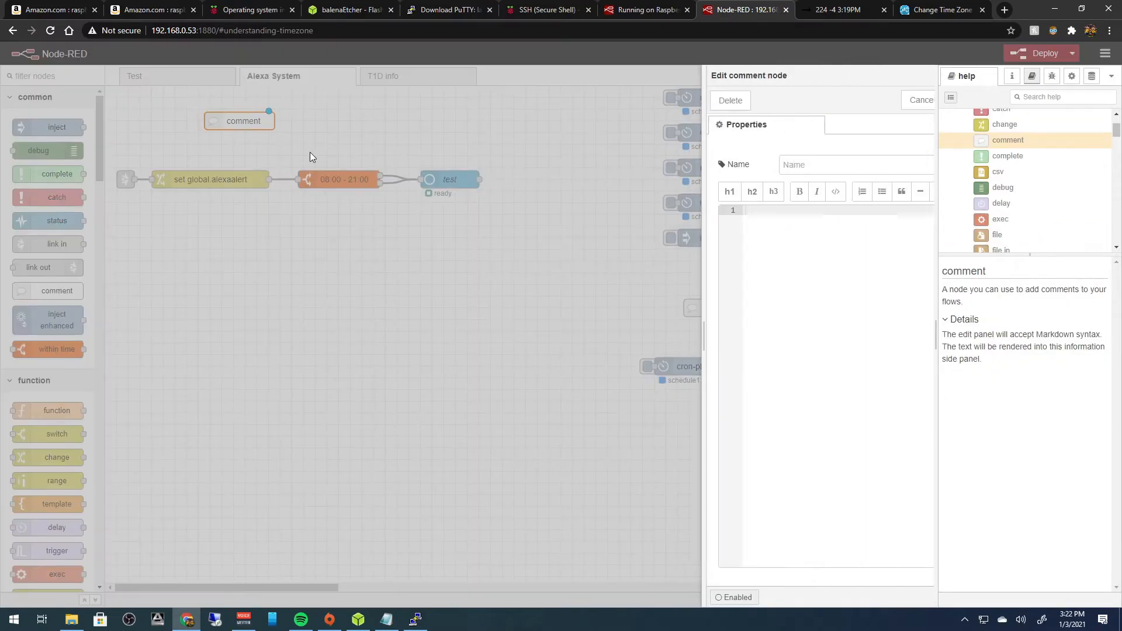
click(764, 162)
text(Alexa alert system)
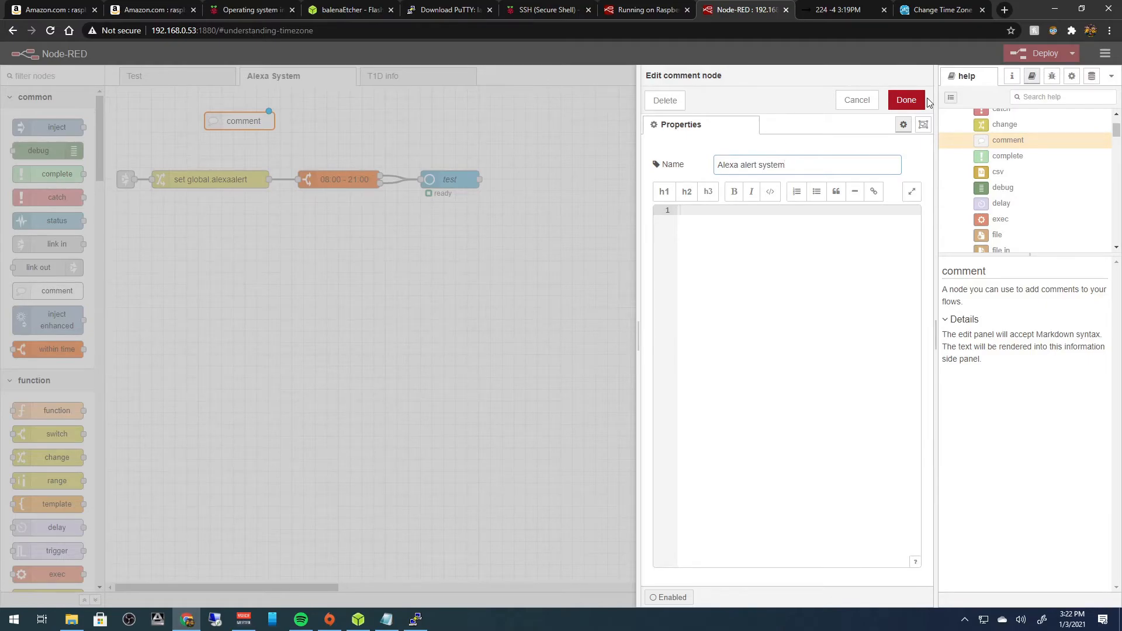
click(906, 100)
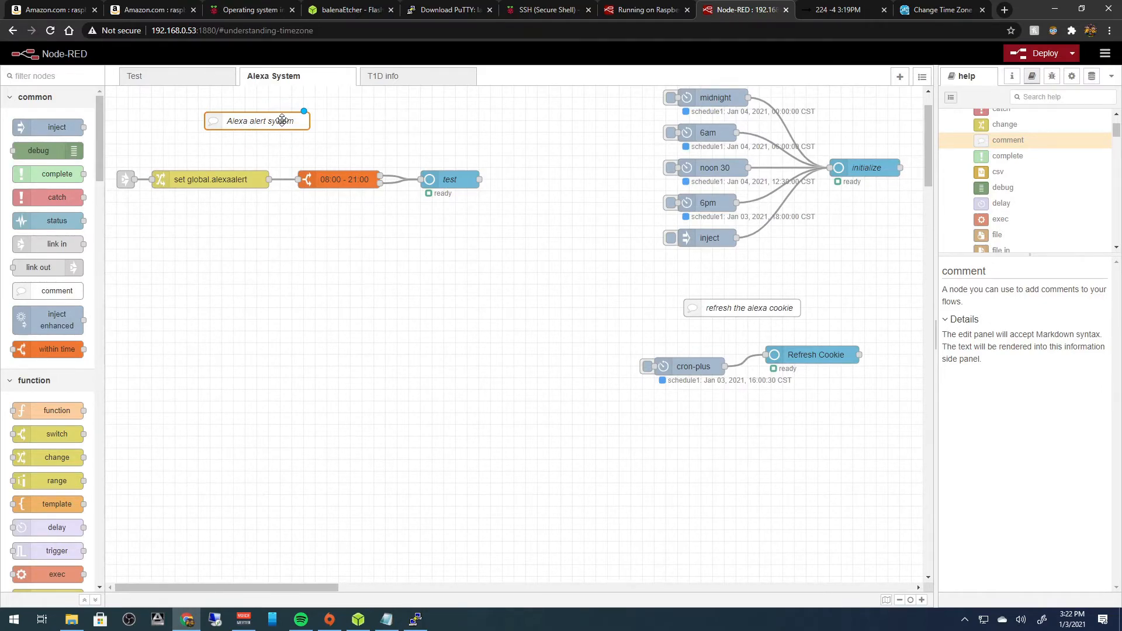
Add a second comment named "check global alert" in the empty area below the alert flow.
drag(42, 297, 146, 303)
double_click(163, 311)
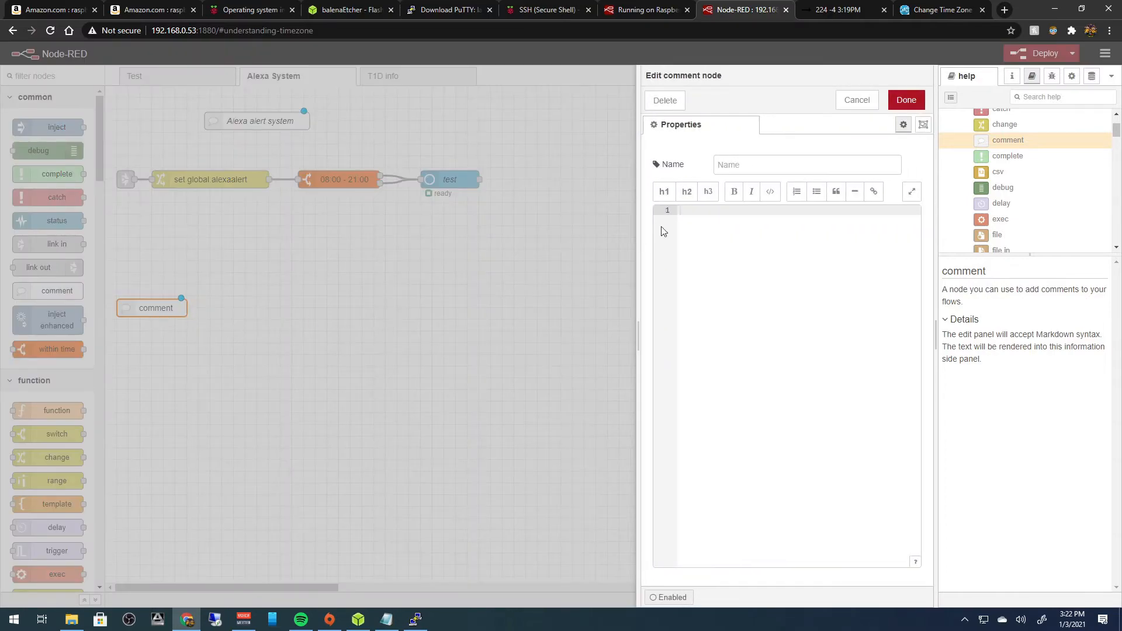
click(743, 165)
text(check global alert)
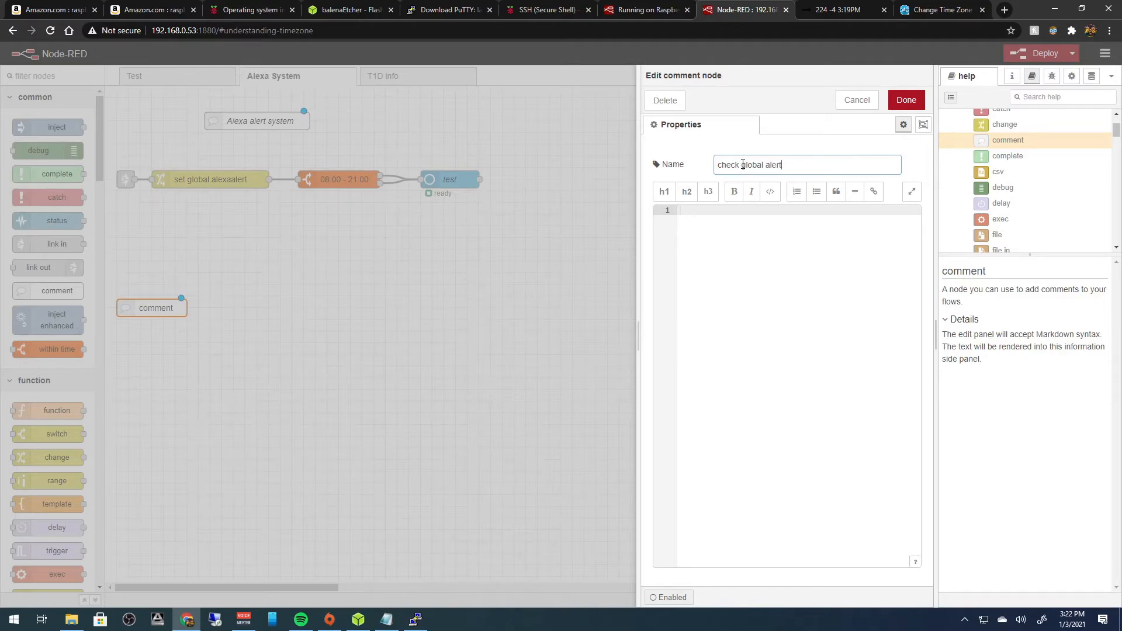
click(907, 100)
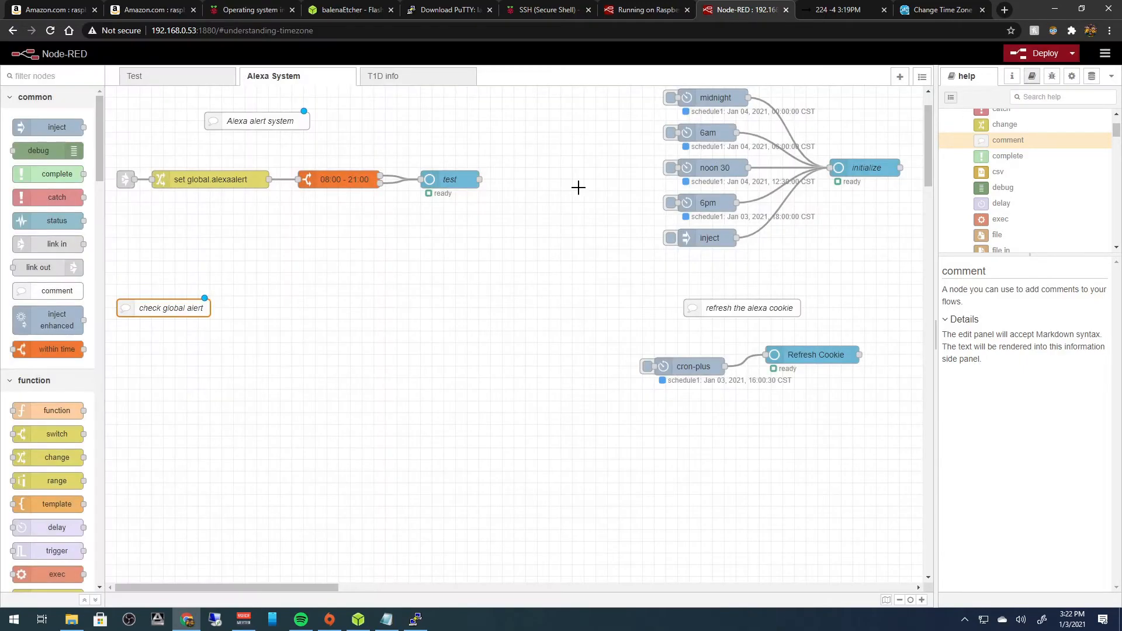
Add an inject node under the "check global alert" comment and remove its payload and topic properties.
drag(56, 127, 178, 357)
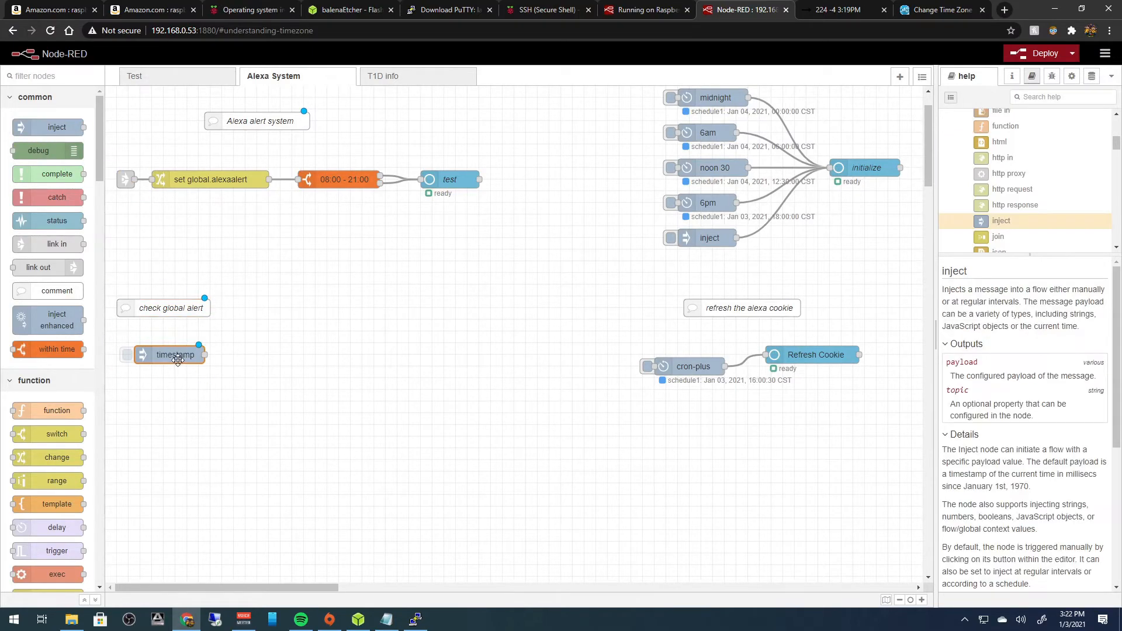
double_click(180, 358)
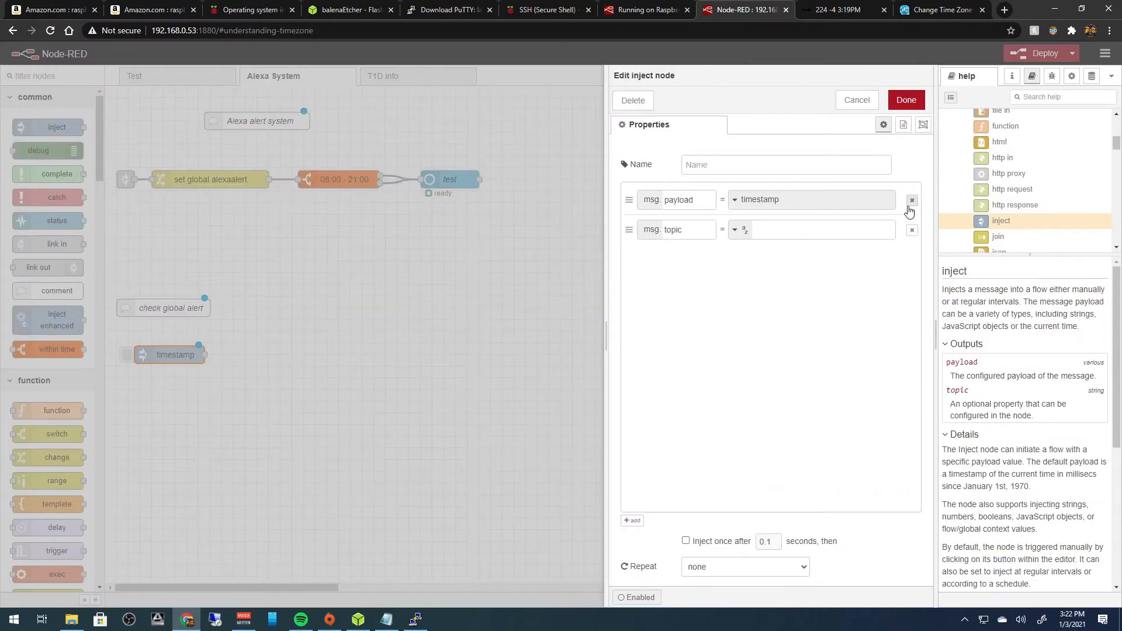
click(912, 202)
click(912, 200)
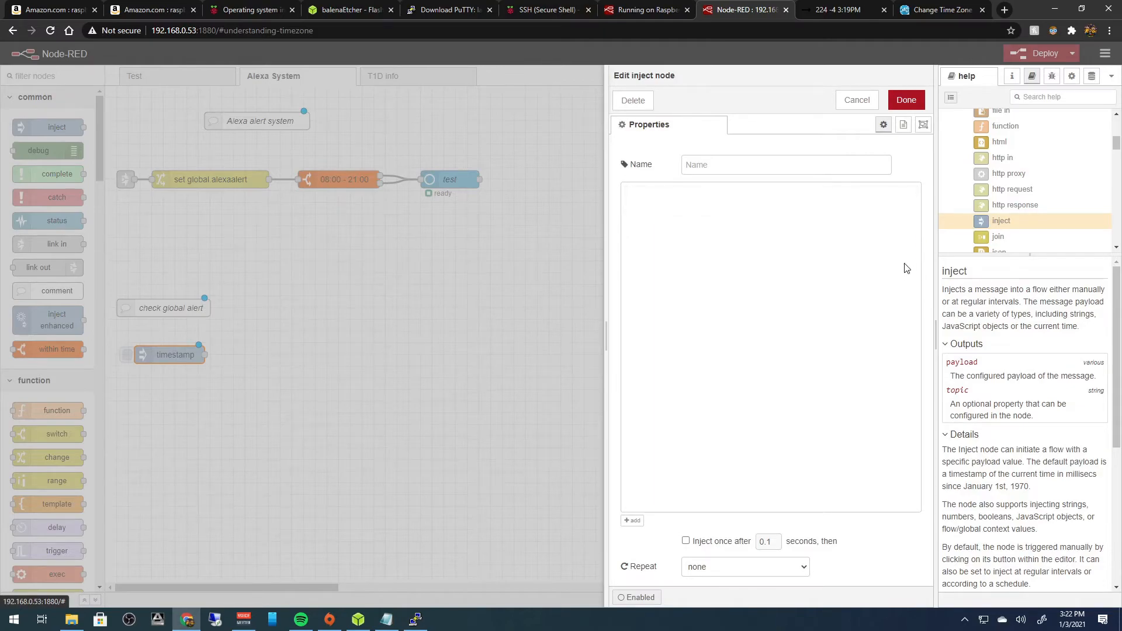
click(907, 102)
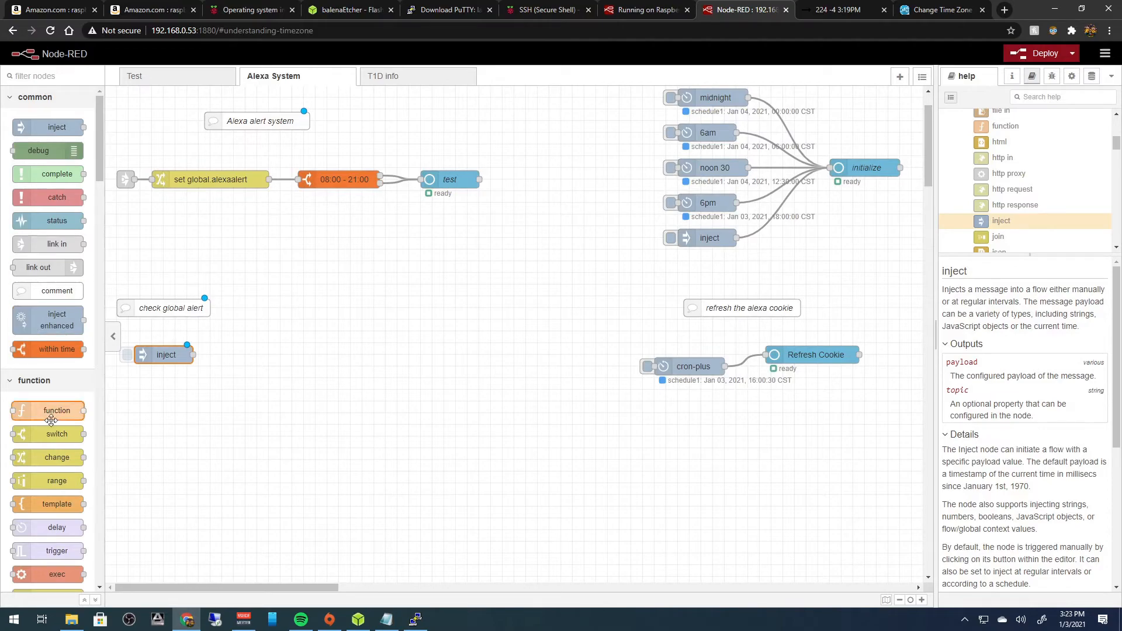
Add a change node beside the new inject node that sets msg.payload to global.alexaalert.
drag(54, 458, 266, 358)
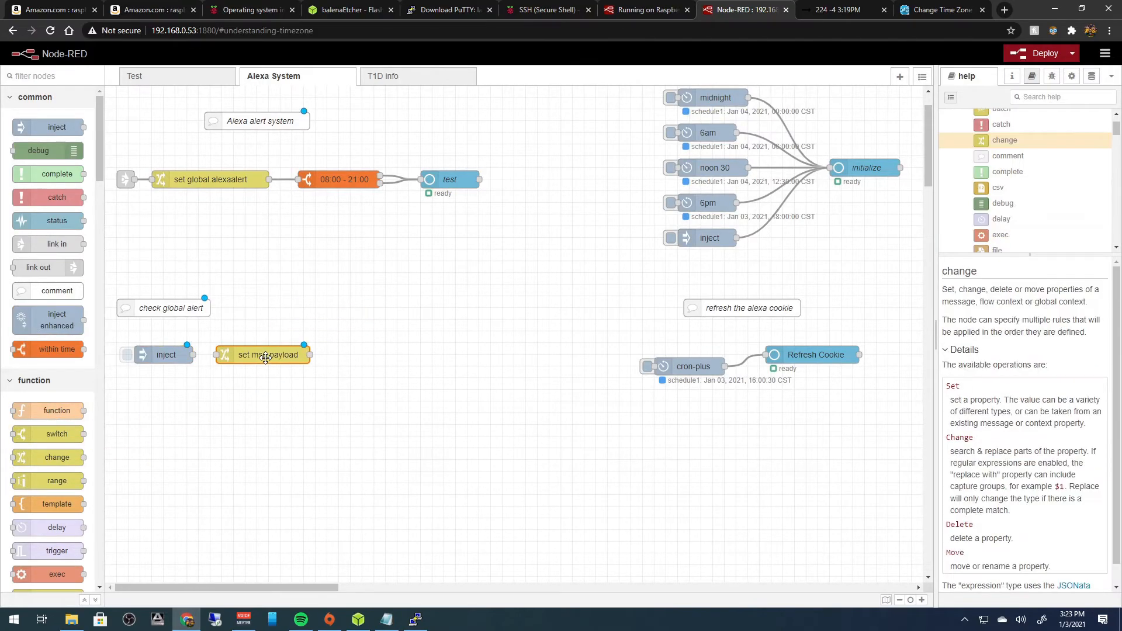
double_click(265, 359)
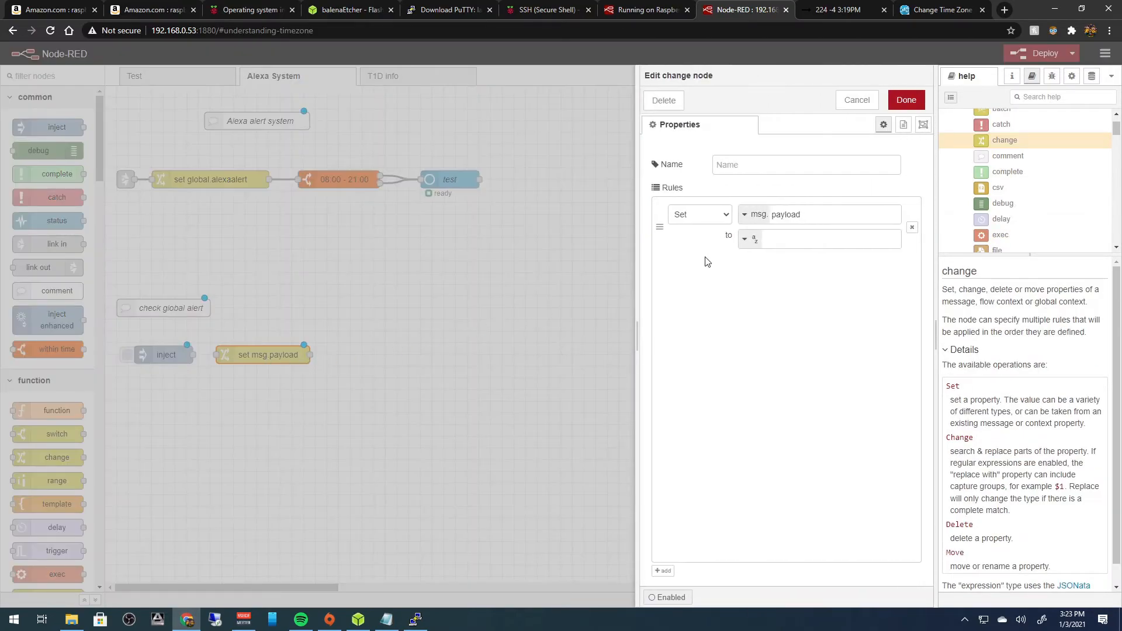
click(746, 240)
click(763, 291)
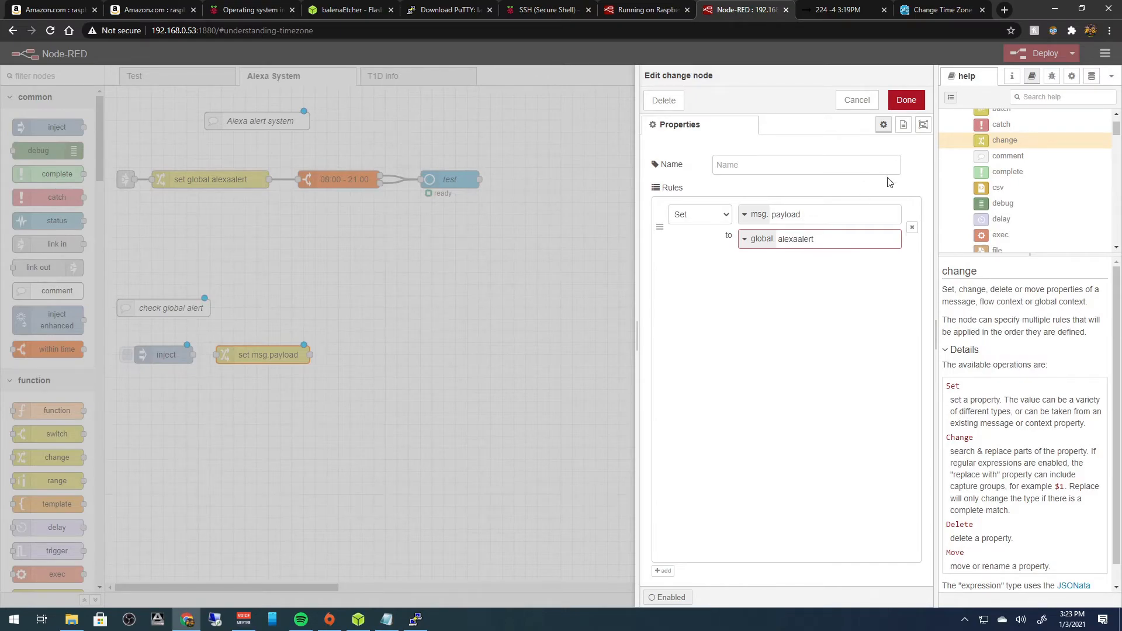
click(908, 100)
Attach a debug node after the change node, wire the inject node into the change node and deploy the flow.
drag(50, 151, 328, 355)
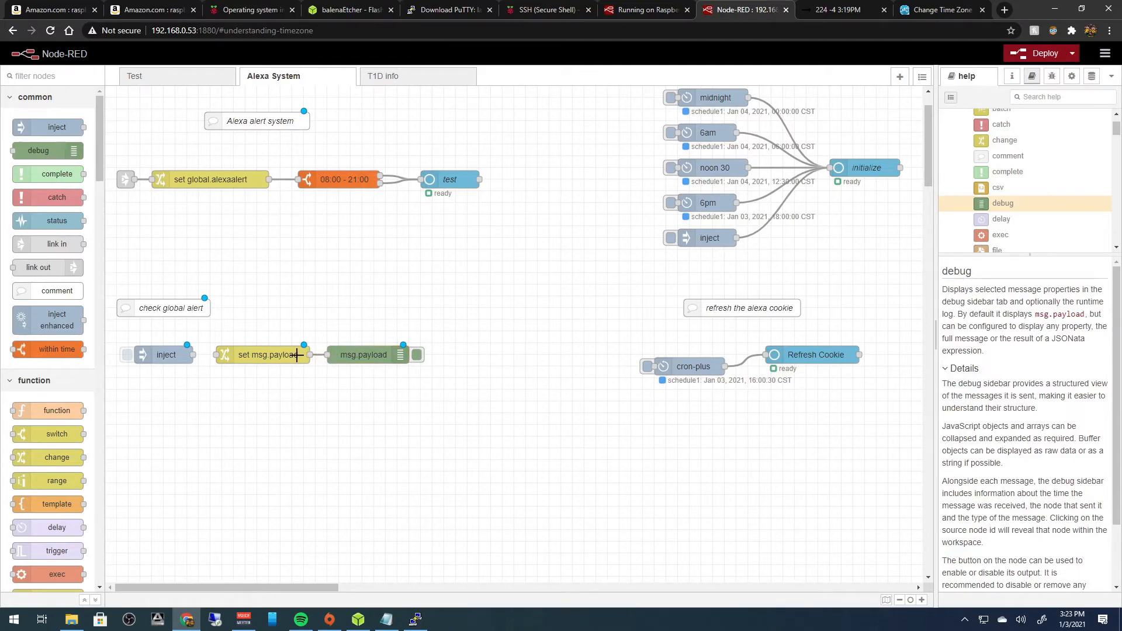
drag(193, 355, 242, 355)
click(1038, 54)
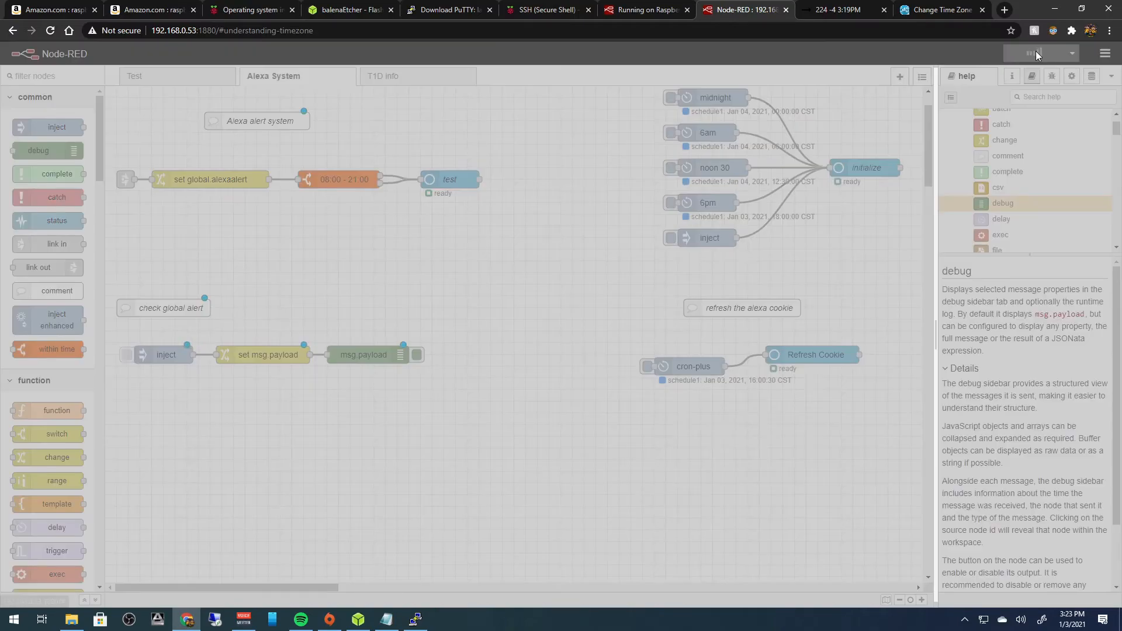
Show the debug messages, clear them and trigger the inject node to check the stored global alert.
click(1052, 76)
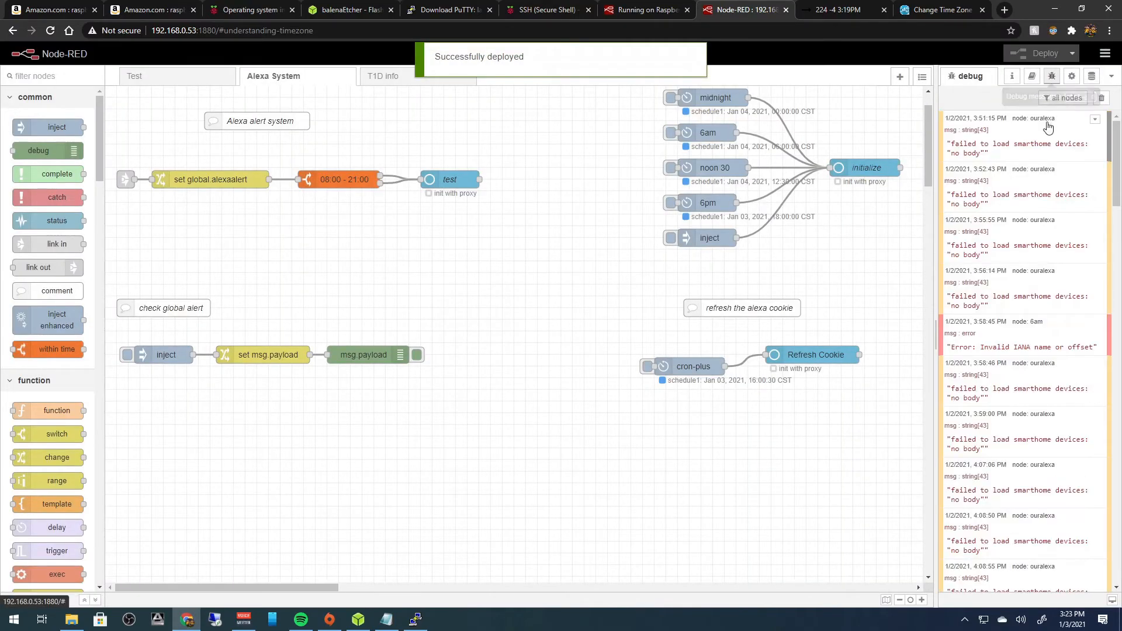
click(1103, 97)
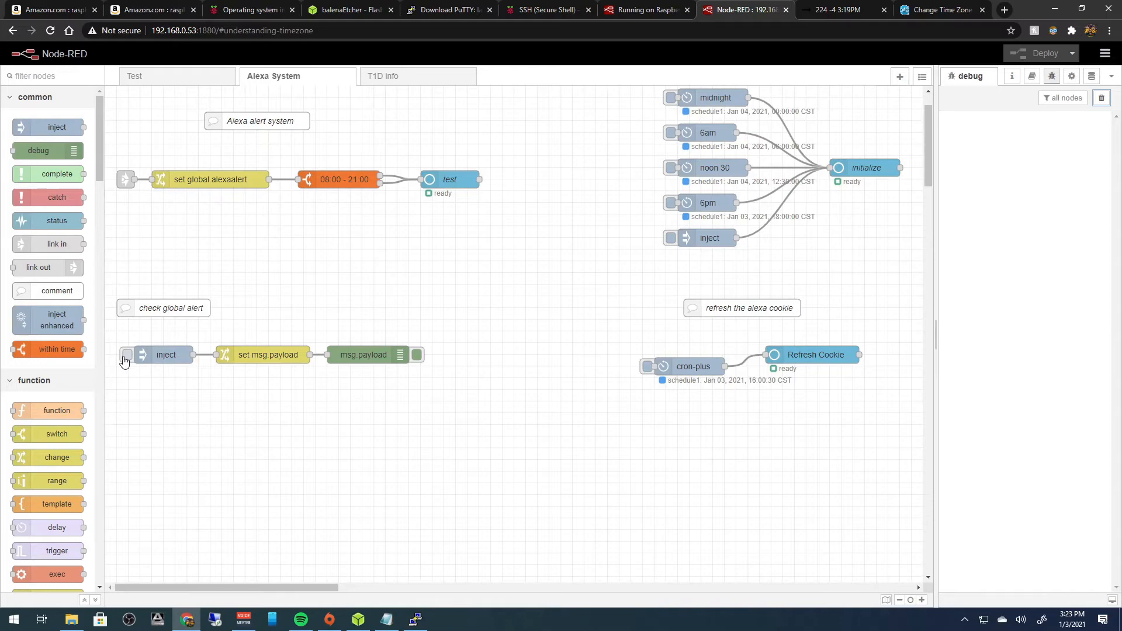
click(124, 357)
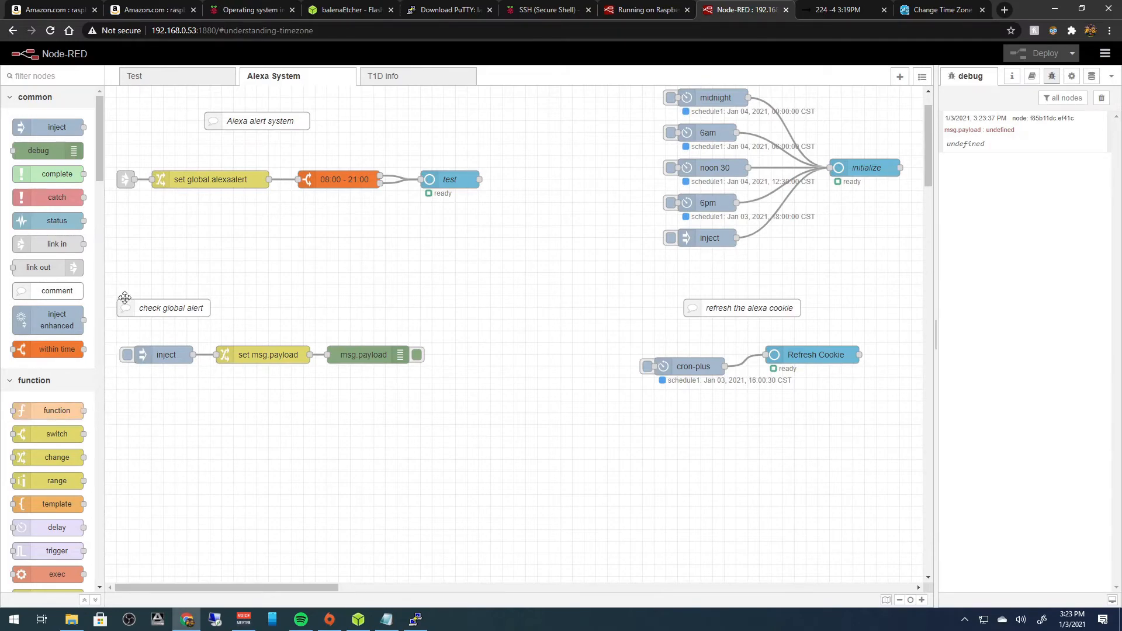
Add a comment named "alexa annouce test system" below the global alert check flow.
drag(56, 285, 149, 409)
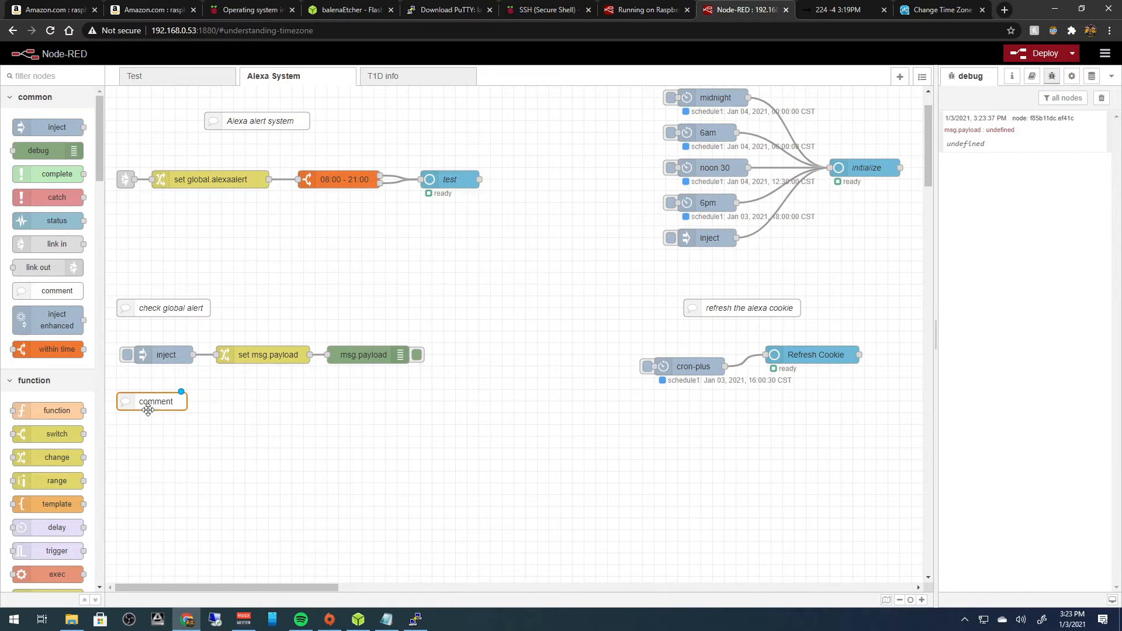
double_click(146, 404)
click(758, 167)
text(alexa)
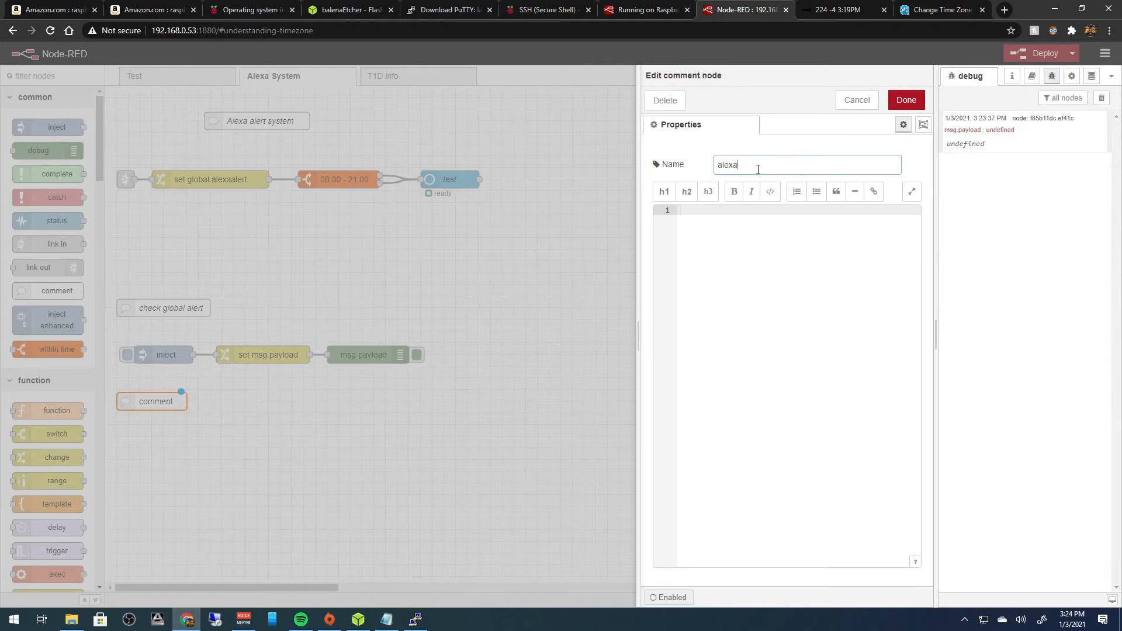
text( annouce test system)
click(907, 100)
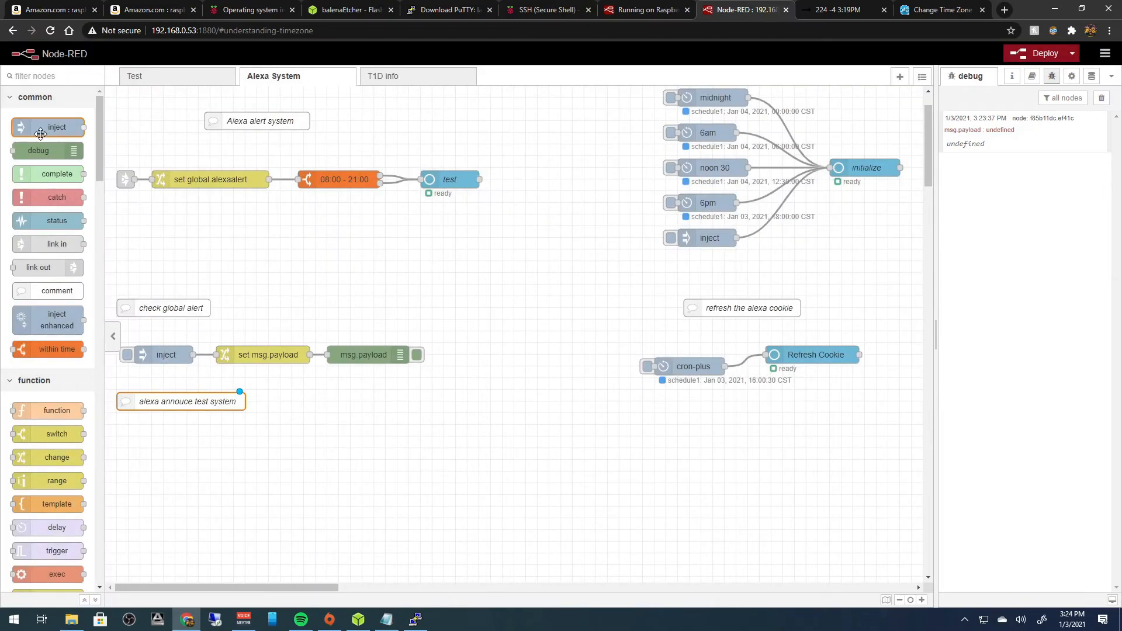
Add an inject node under the "alexa annouce test system" comment and remove its payload and topic properties.
drag(53, 118, 160, 434)
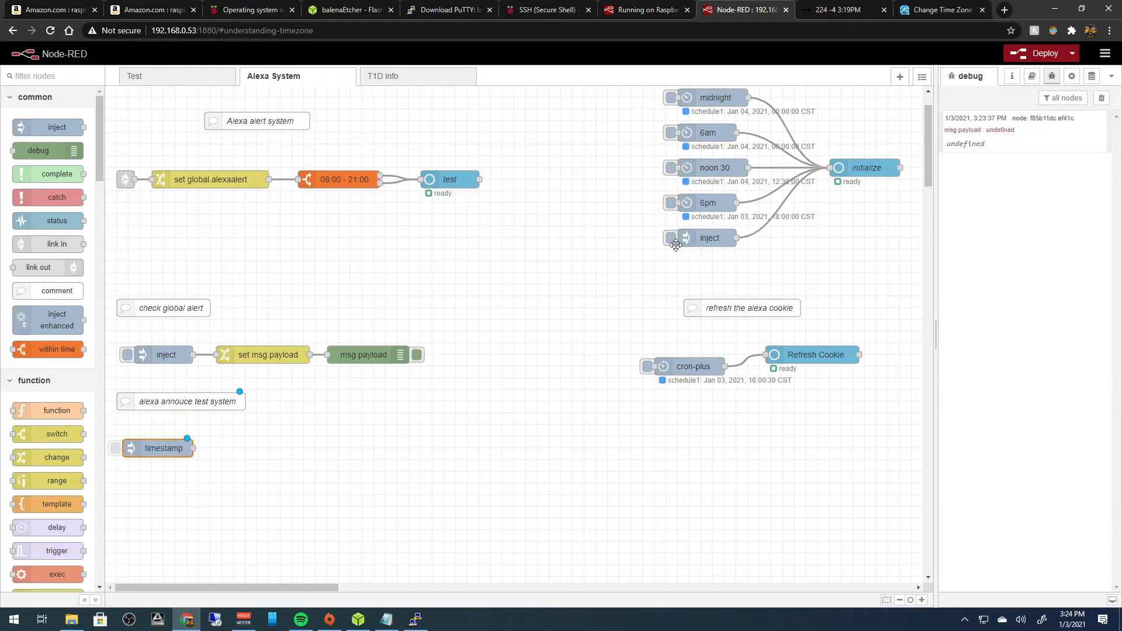
double_click(151, 449)
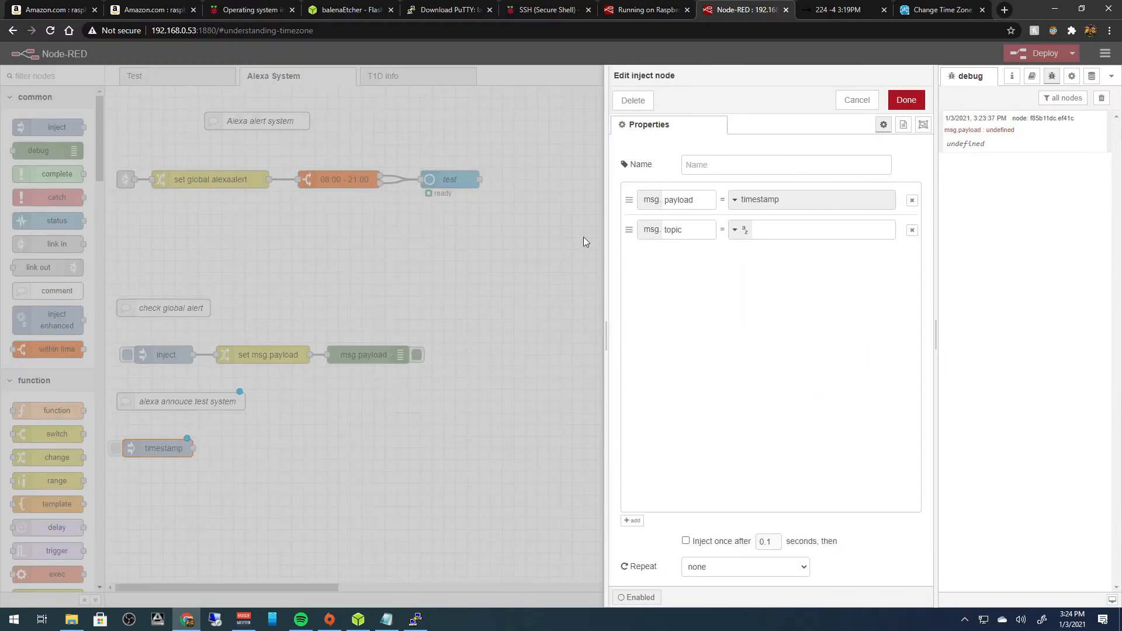
click(912, 230)
click(912, 200)
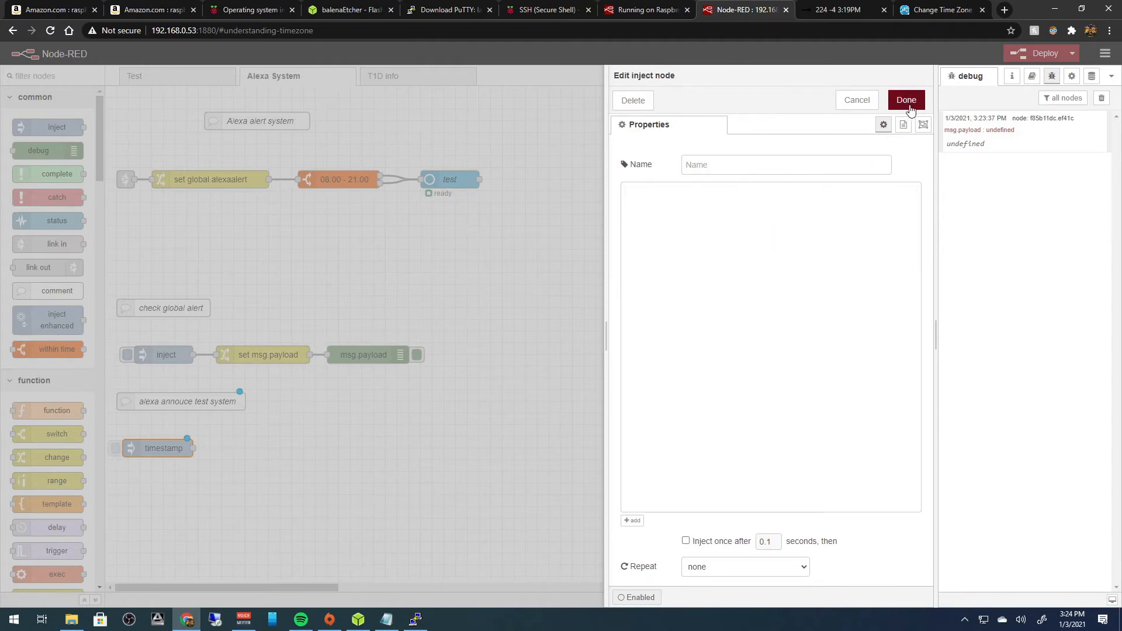
click(906, 100)
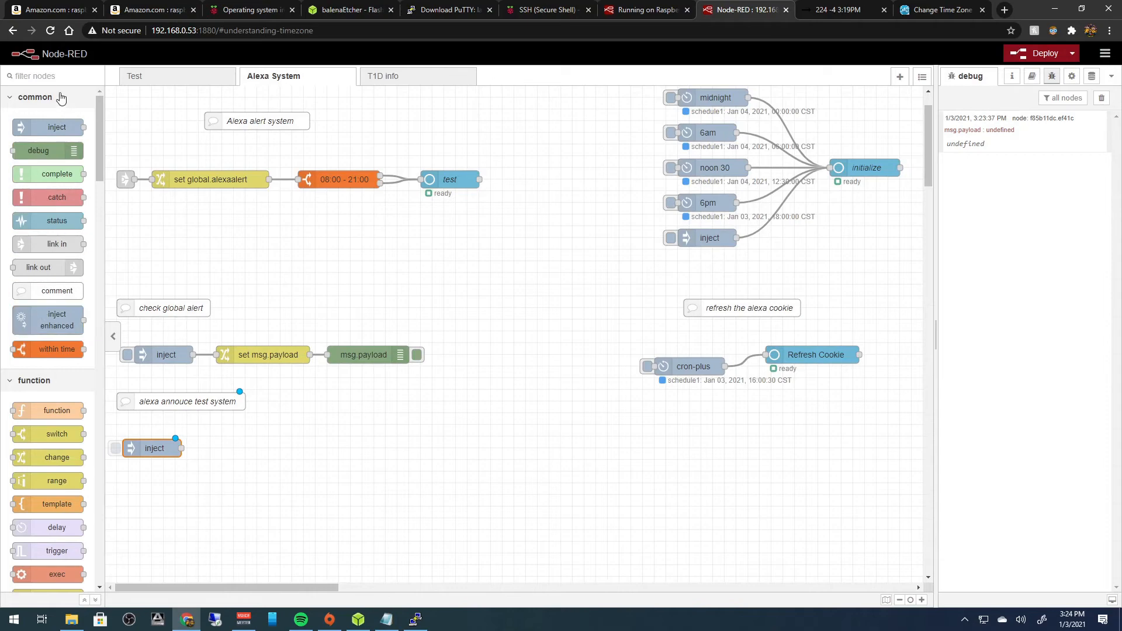
Find the cronplus node in the palette, place one below the new inject node and open its properties.
click(55, 75)
text(cron)
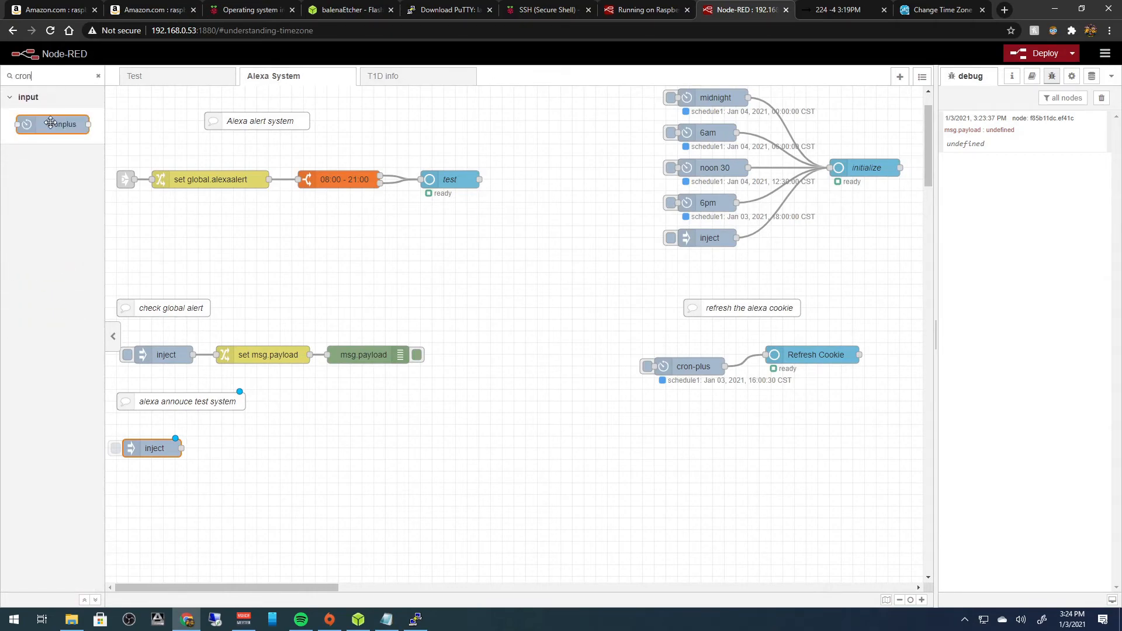
drag(54, 124, 153, 489)
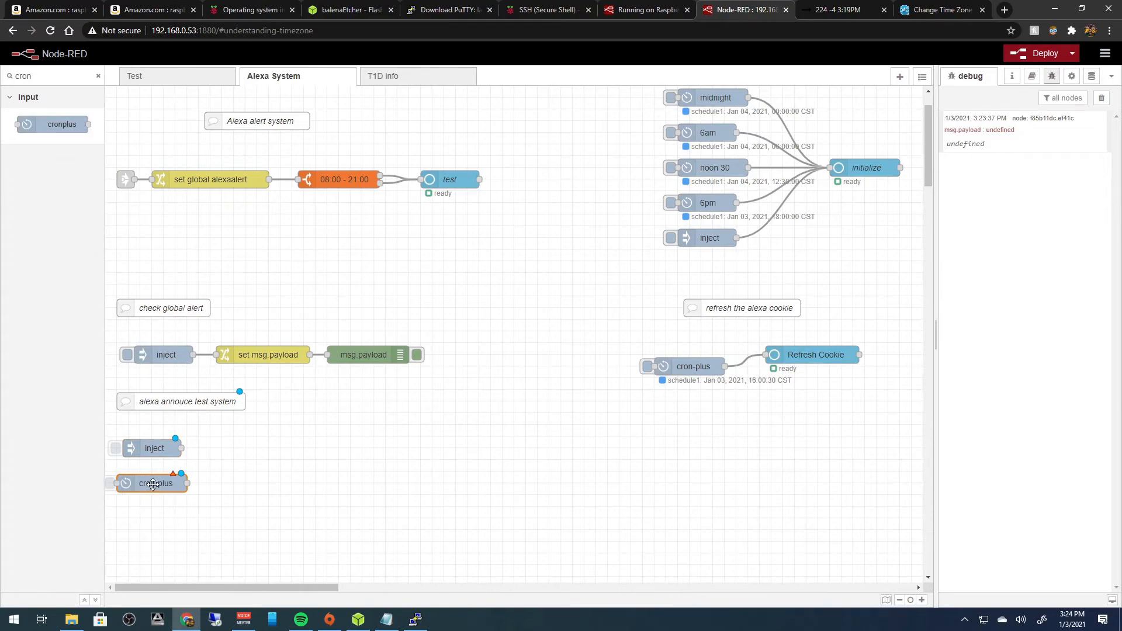
double_click(154, 488)
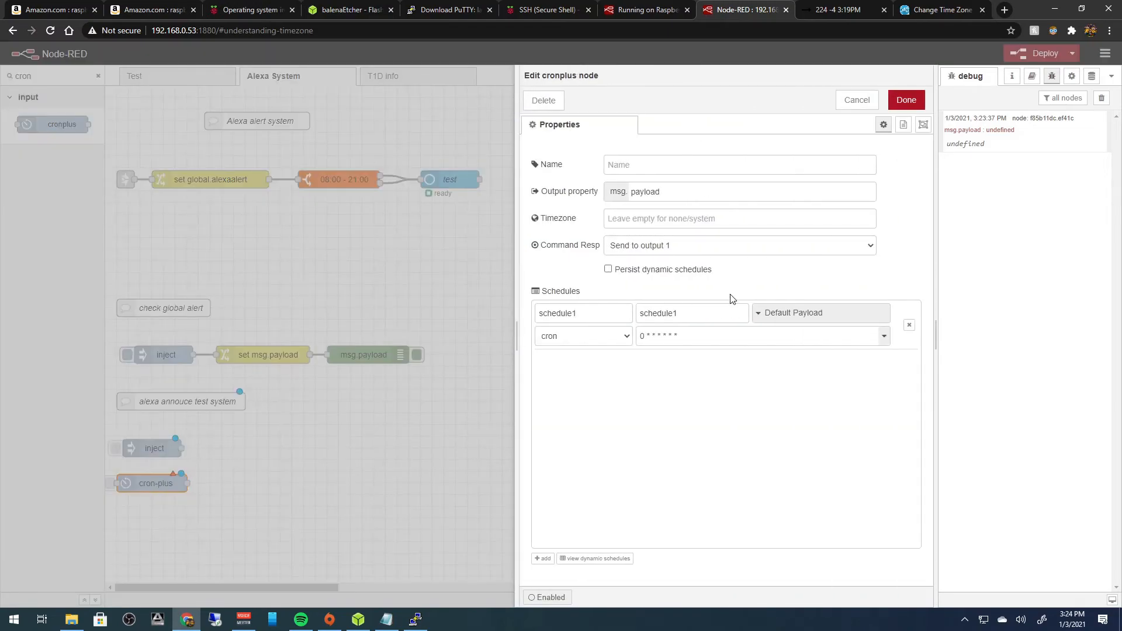
click(646, 341)
key(BackSpace)
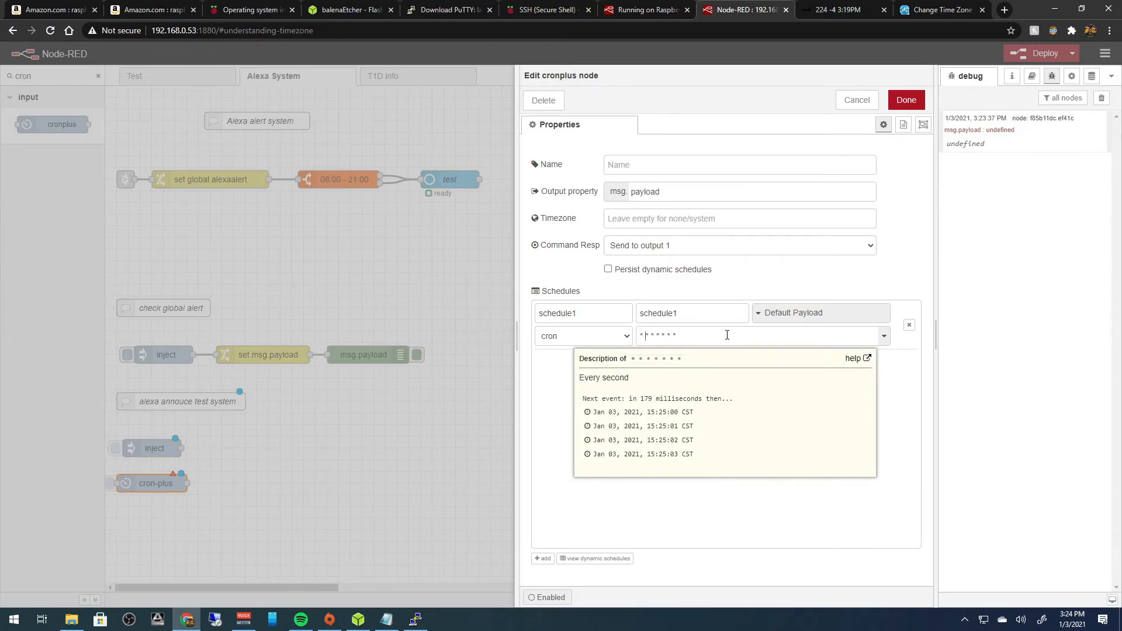
key(BackSpace)
text(12)
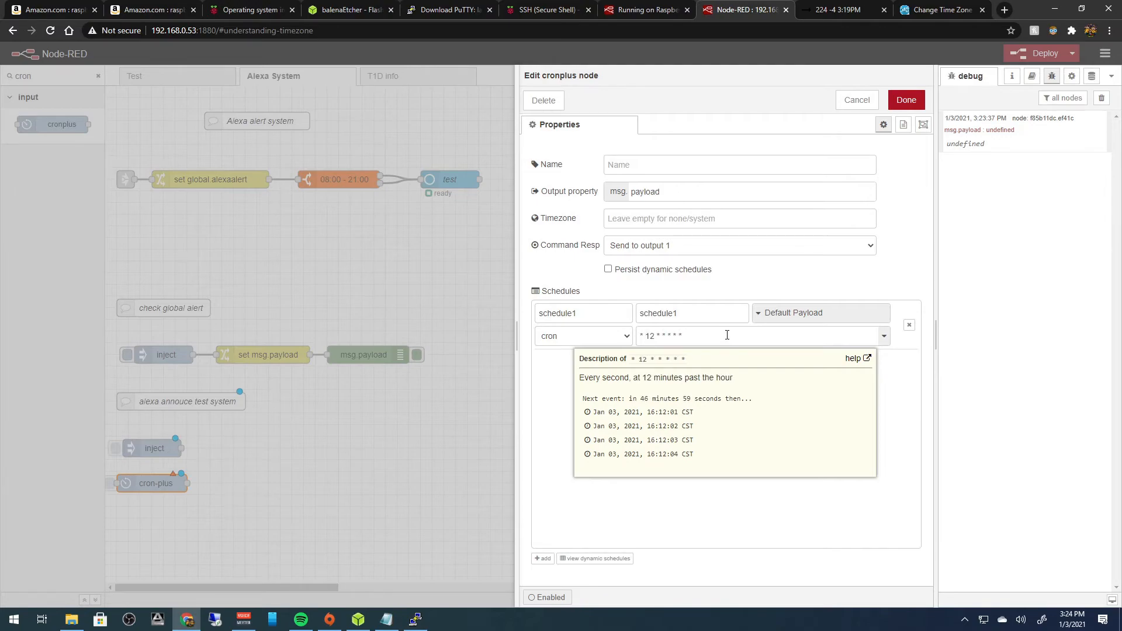
key(BackSpace)
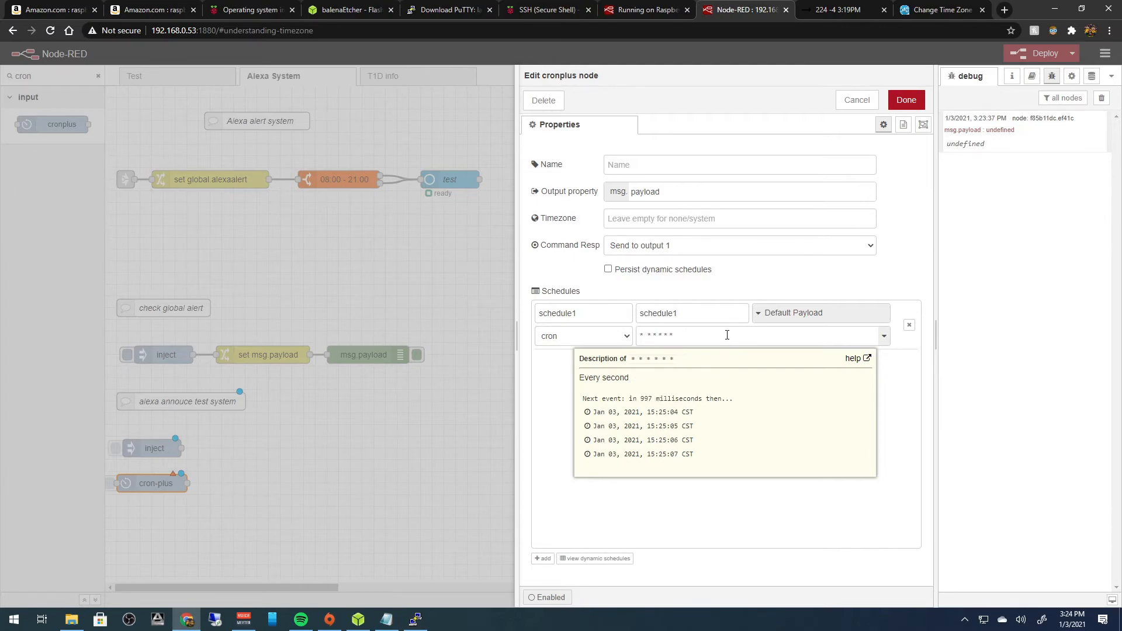
key(Right)
key(BackSpace)
text(12)
key(BackSpace)
key(BackSpace)
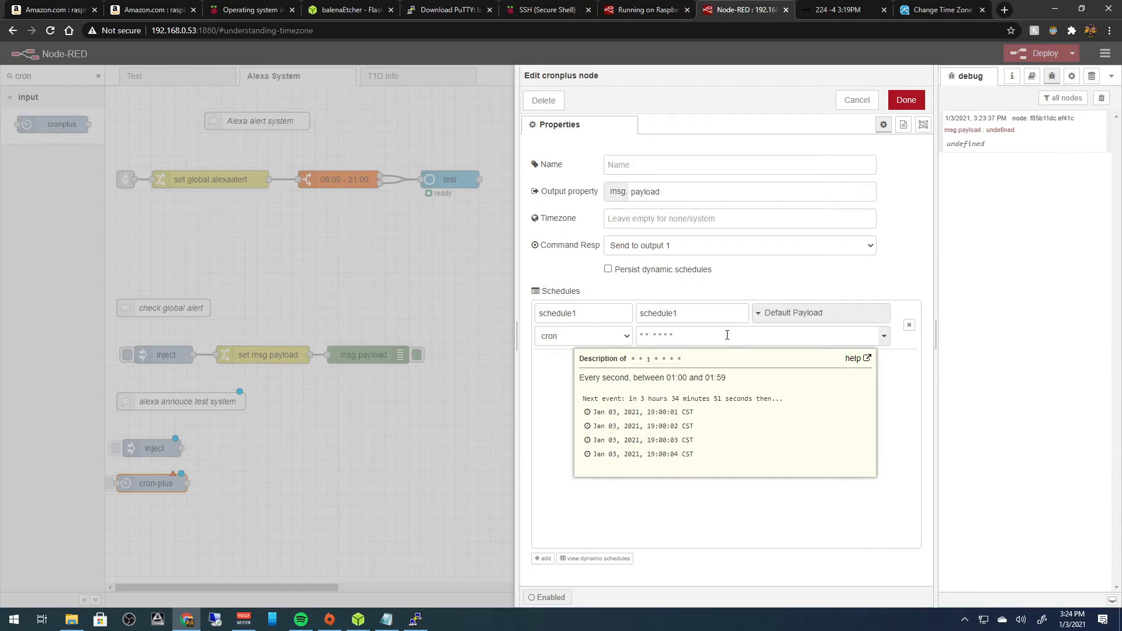
text(0/1)
text(2)
key(BackSpace)
key(BackSpace)
key(BackSpace)
key(BackSpace)
Set the cronplus node's schedule1 cron expression to 0 0 12 * * * *.
text(12)
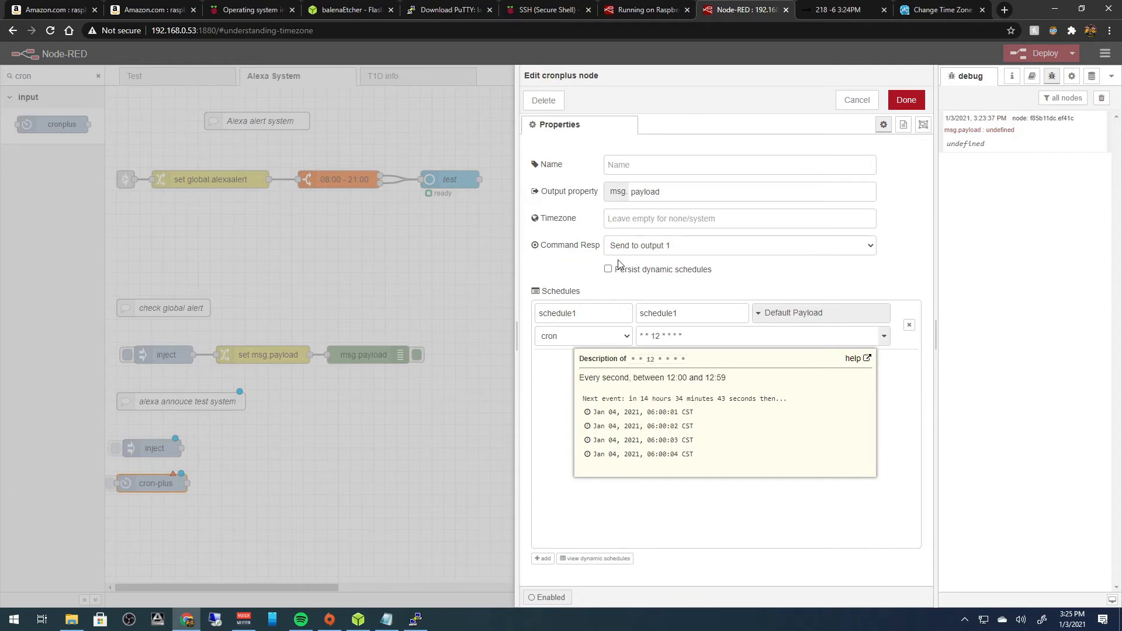
key(BackSpace)
text(0)
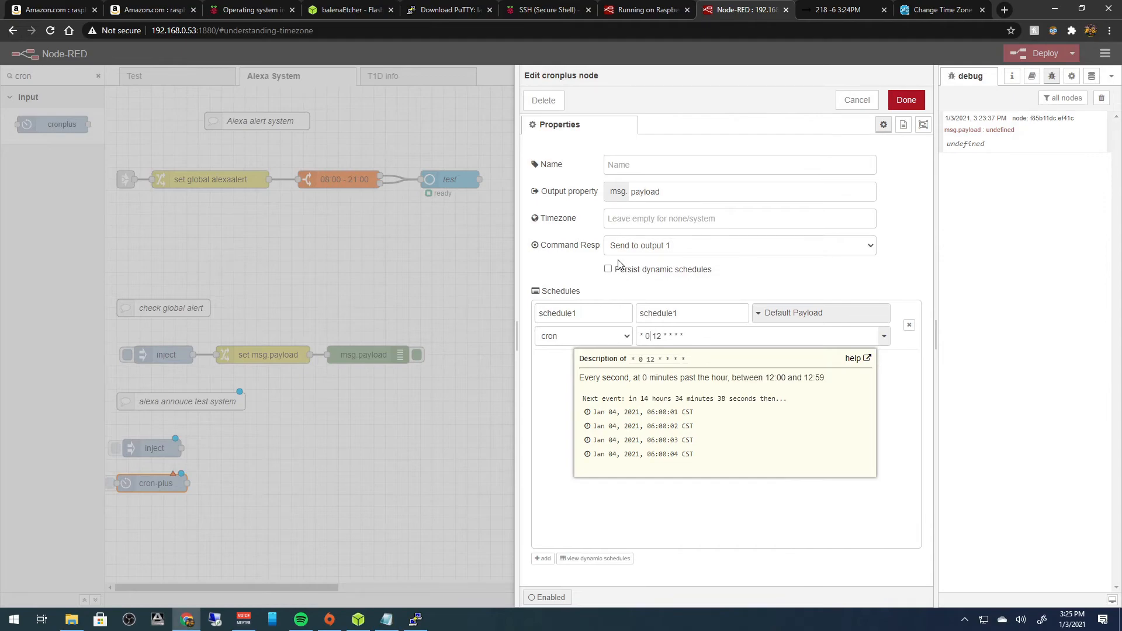
key(BackSpace)
text(0)
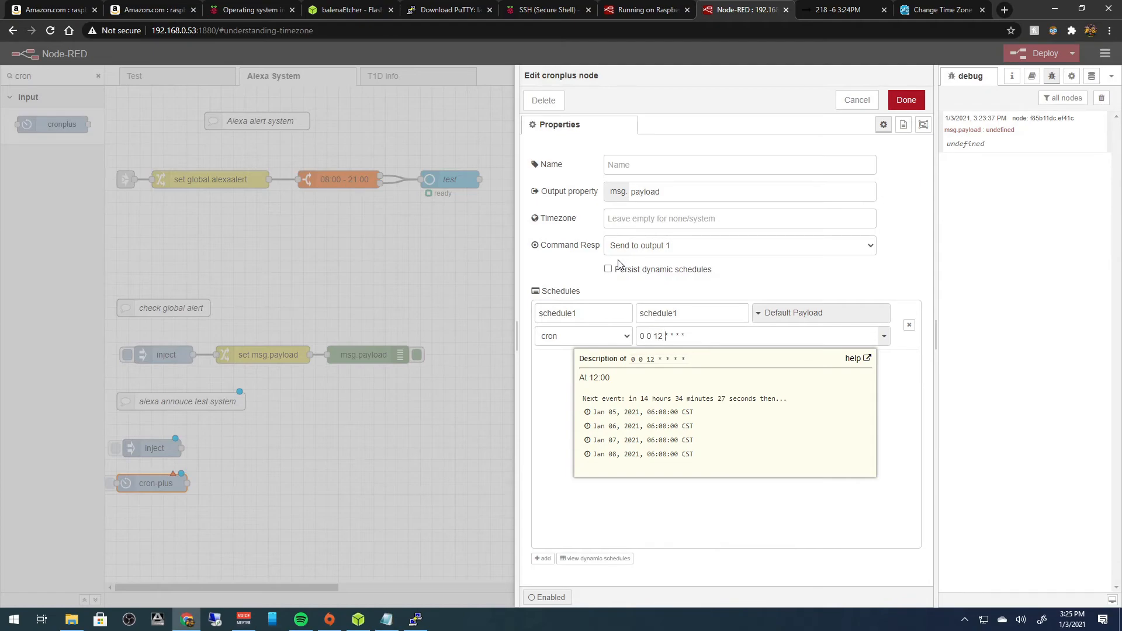
Save the cronplus node and add a change node beside it that sets msg.payload to "This is a test of the alexa system.".
click(906, 101)
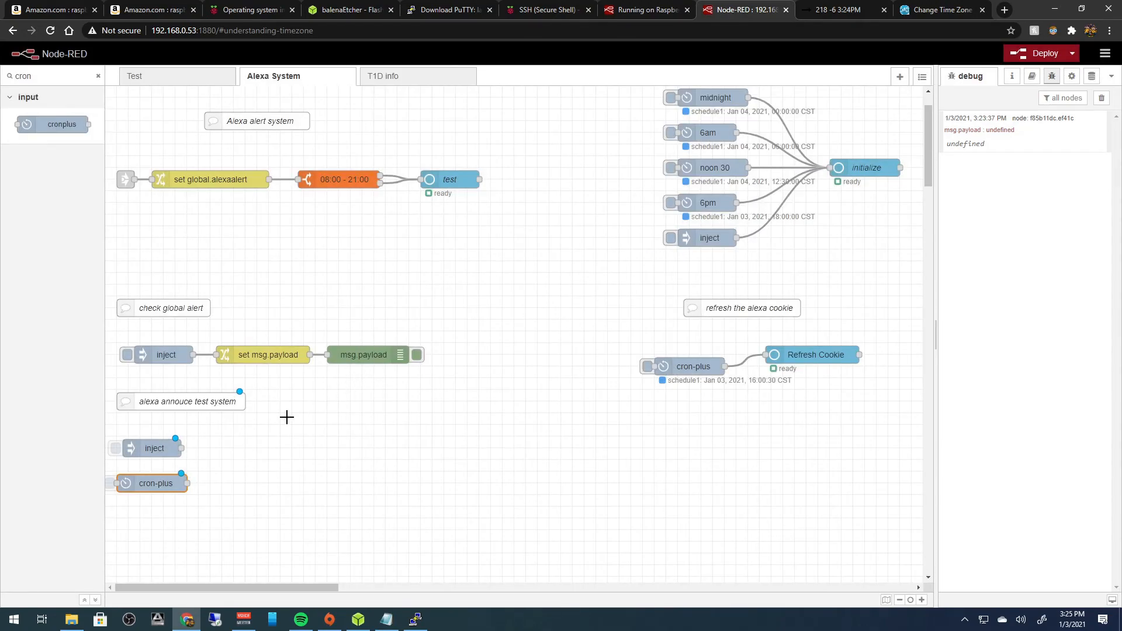
click(98, 75)
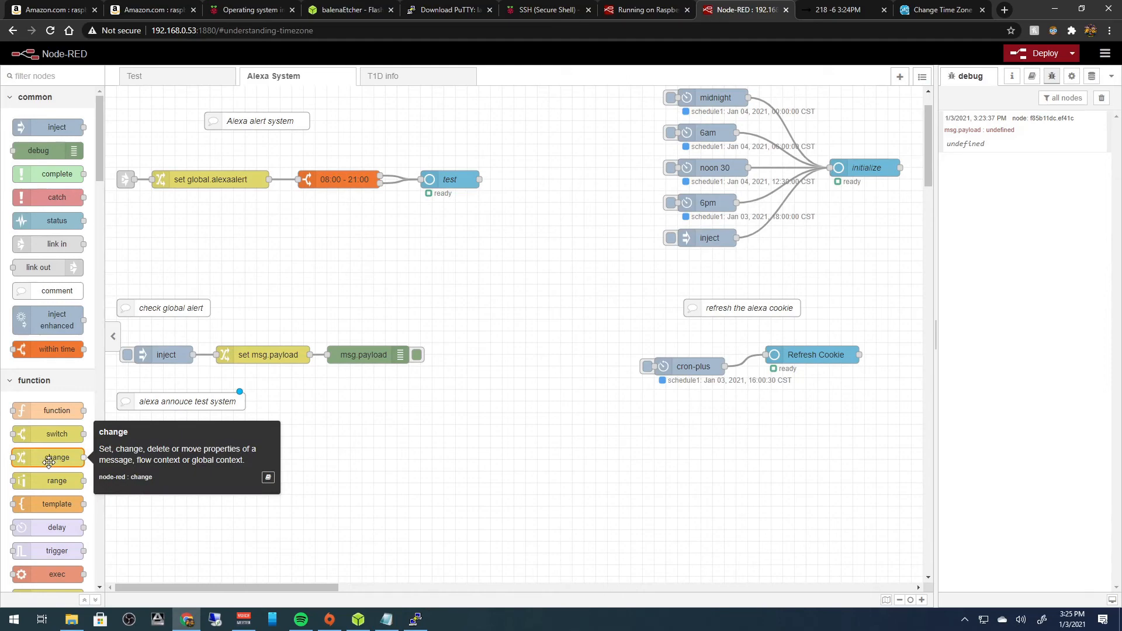
drag(53, 462, 238, 466)
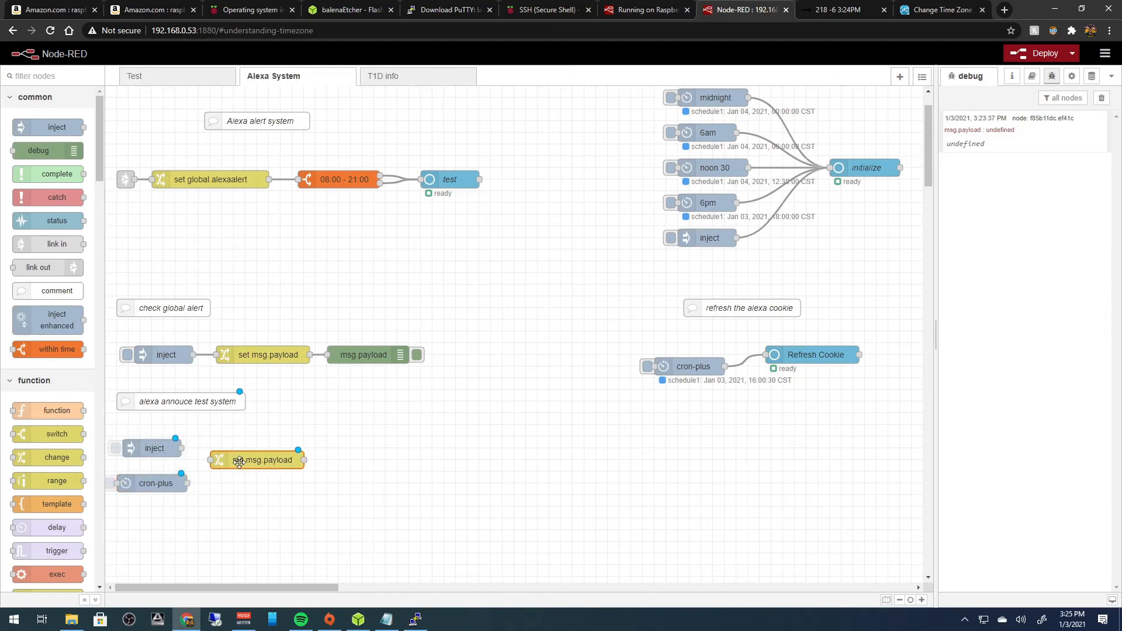
double_click(238, 466)
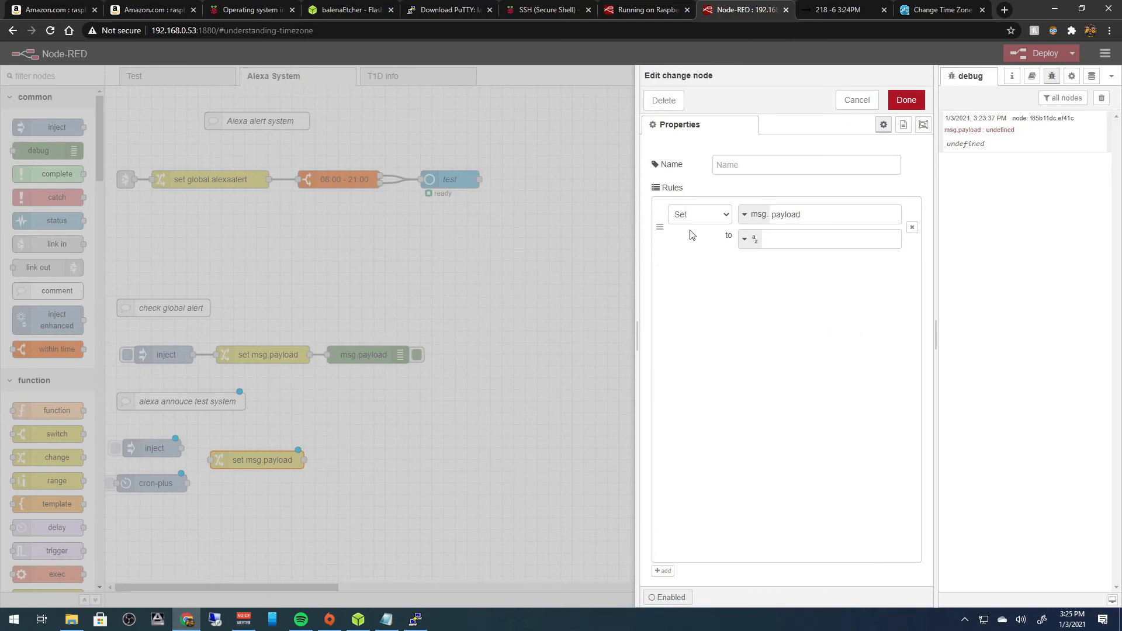
click(802, 243)
text(Th)
text(is is a test of the ale)
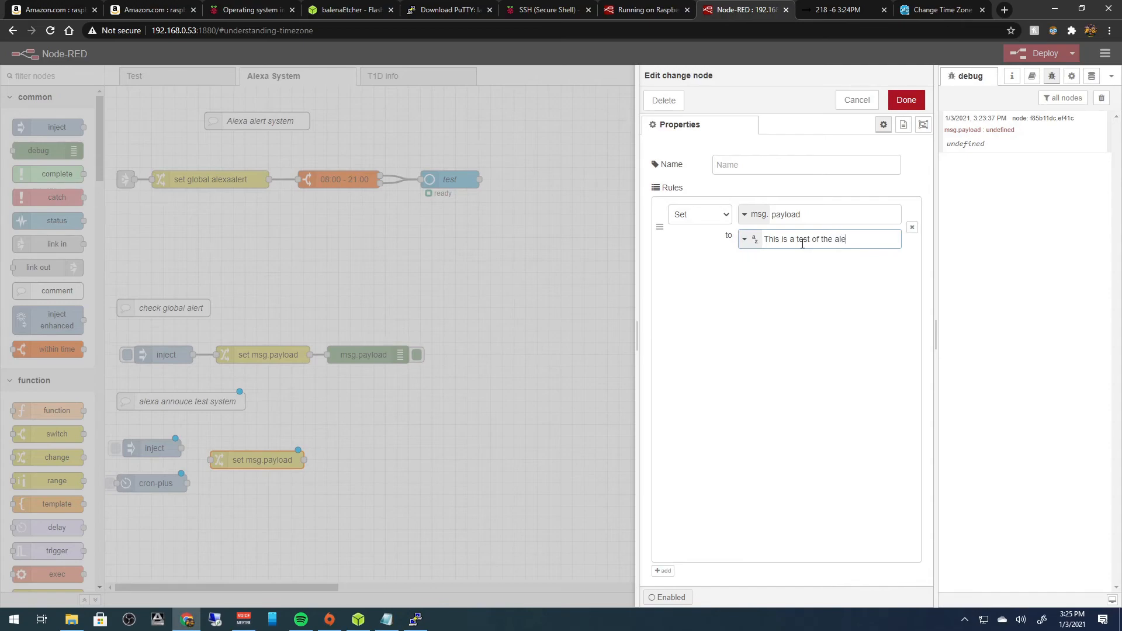
text(xa system.)
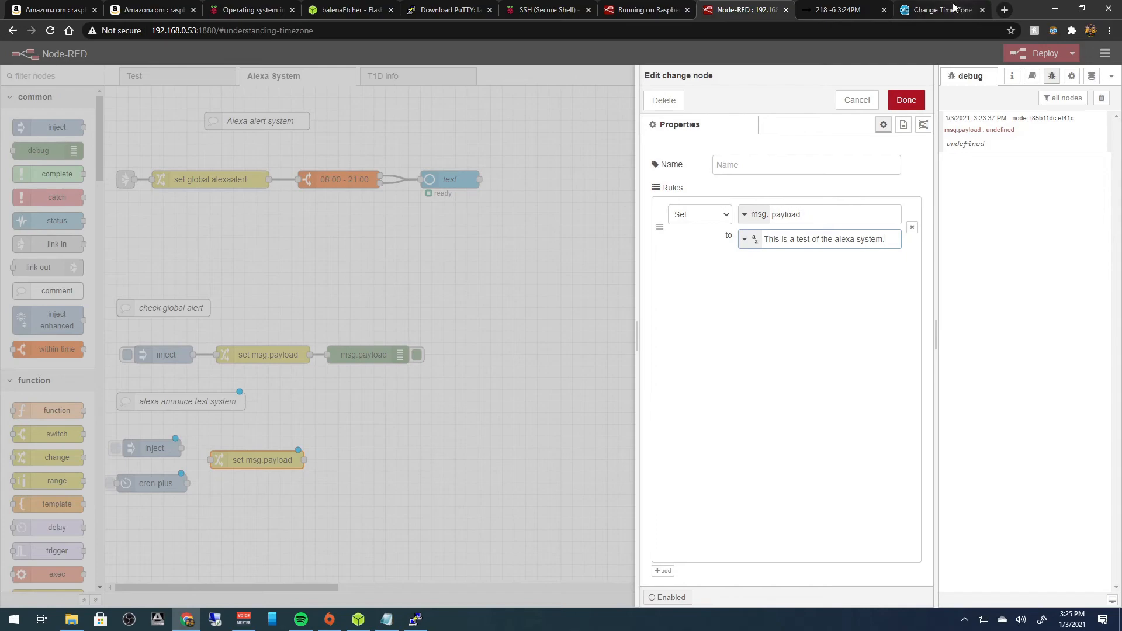
click(908, 100)
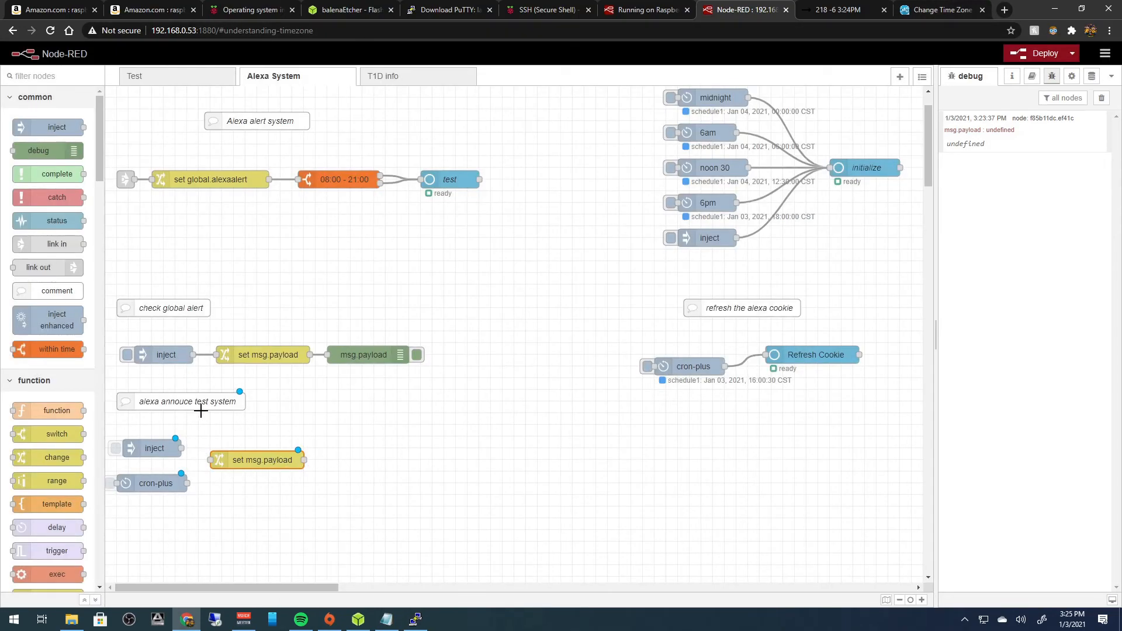
Add a link out node after the new change node, named "test alexa system" and linked to "Alexa announcement system", and check its link.
drag(38, 267, 351, 475)
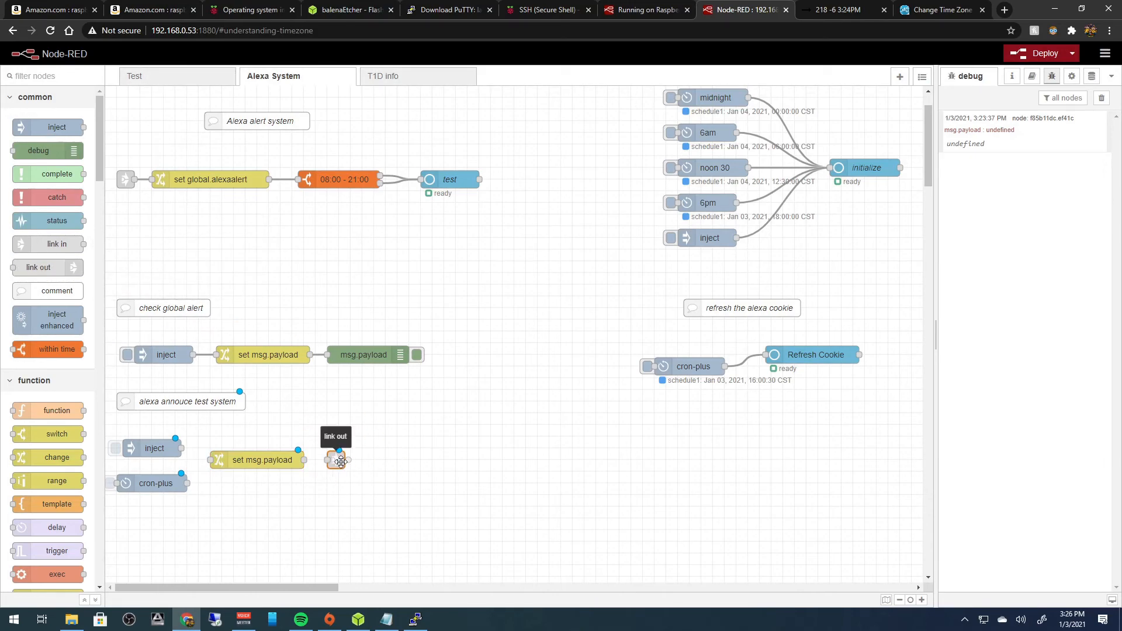
double_click(338, 461)
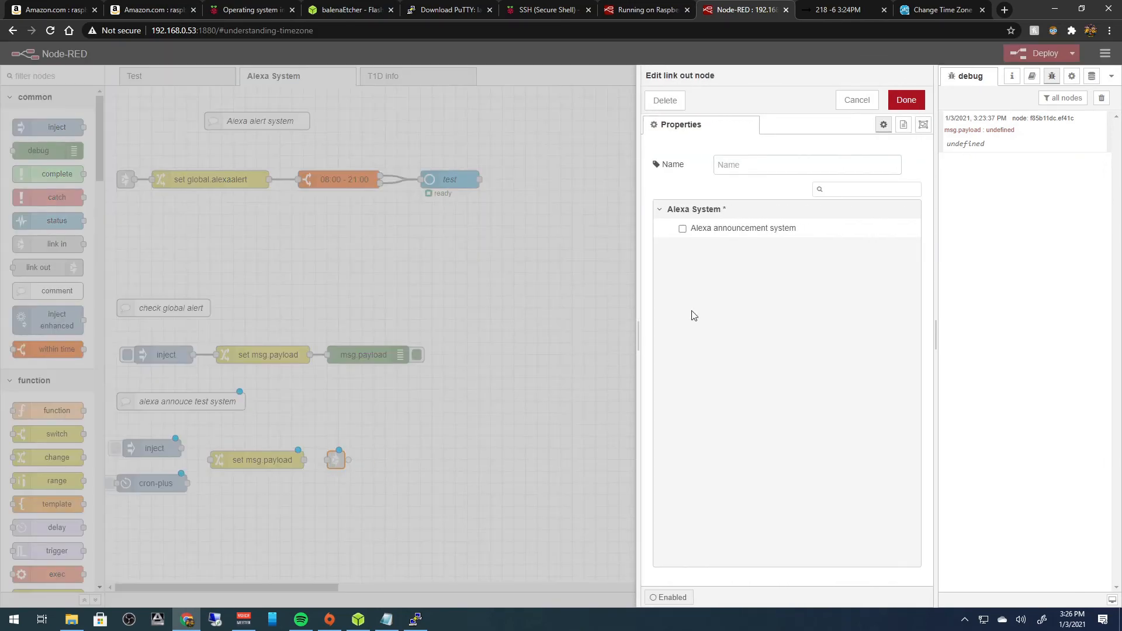
click(795, 223)
click(751, 165)
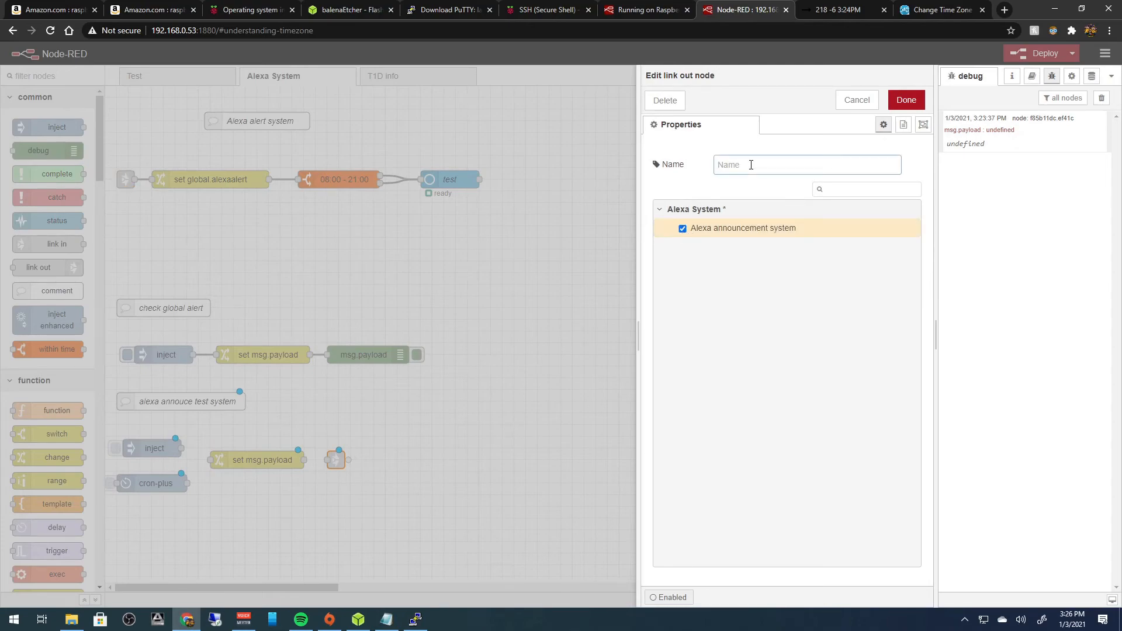
text(test alexa system)
click(906, 100)
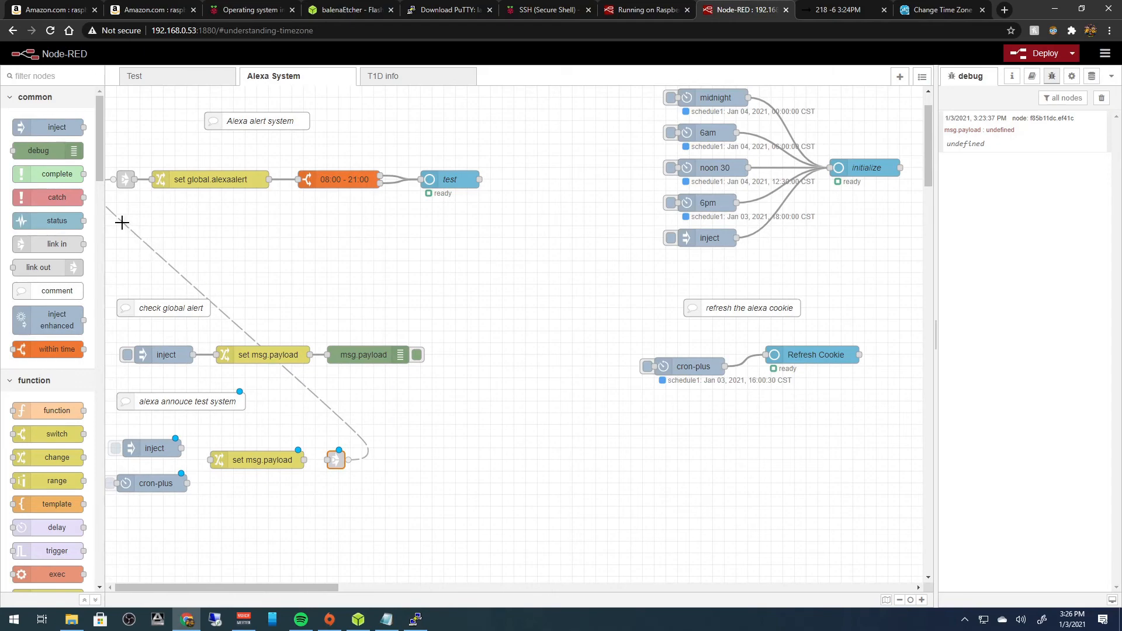
click(432, 442)
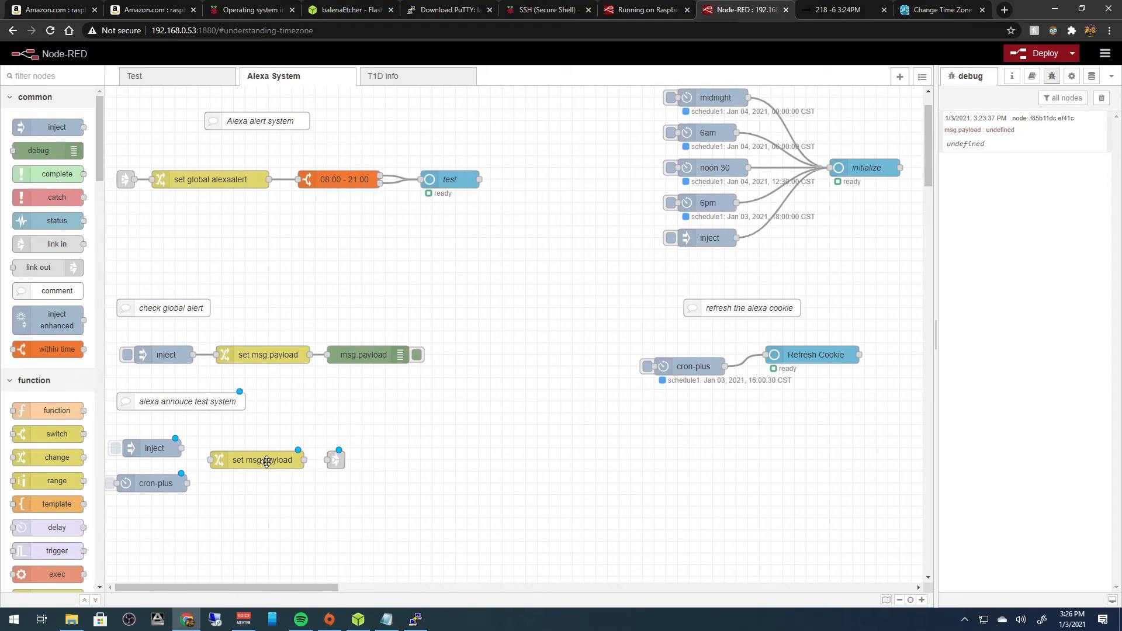
click(337, 461)
click(126, 179)
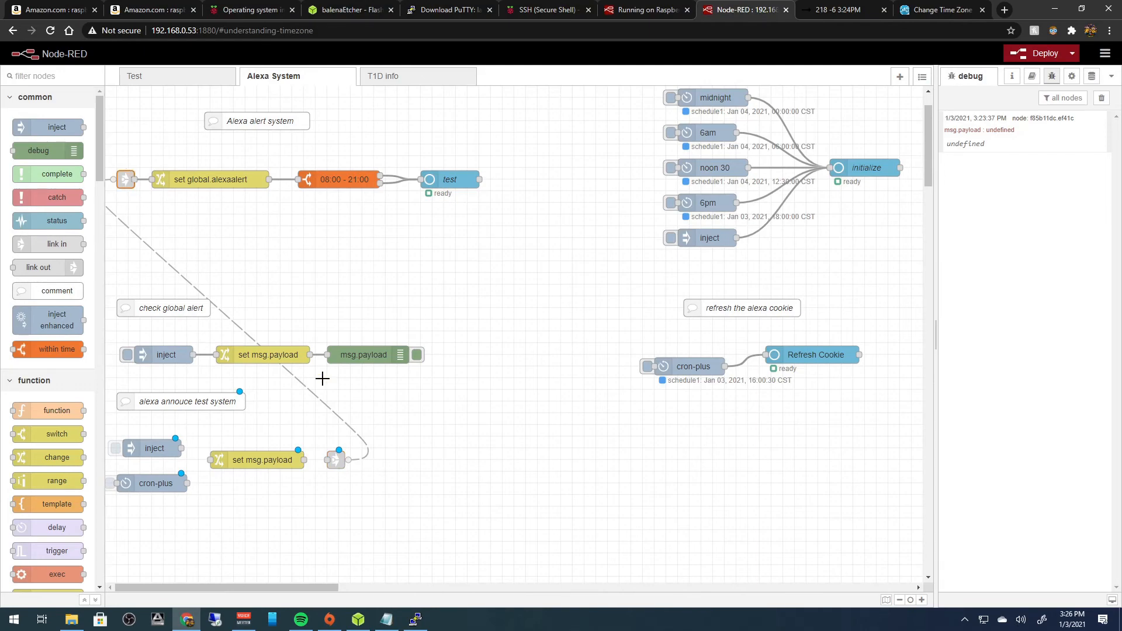
click(337, 460)
click(244, 464)
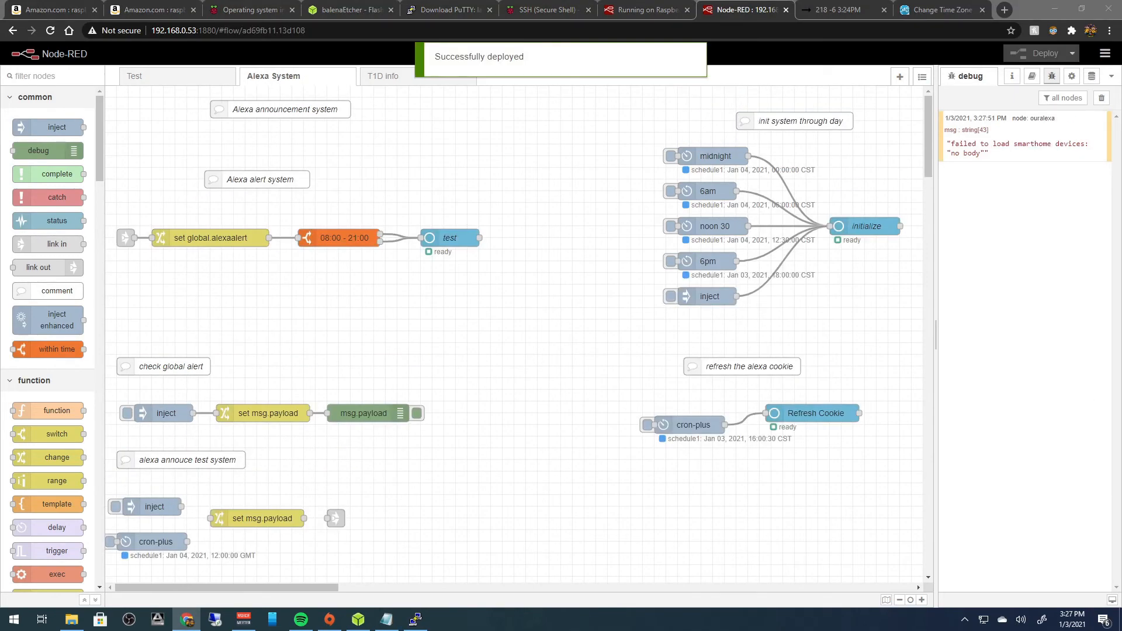
Wire the test inject and cron-plus nodes through set msg.payload to the link out node and deploy.
mouse_move(181, 507)
mouse_down()
mouse_move(211, 518)
mouse_move(193, 539)
mouse_move(212, 522)
mouse_move(189, 545)
mouse_move(214, 517)
mouse_up()
drag(303, 518, 330, 518)
click(1032, 53)
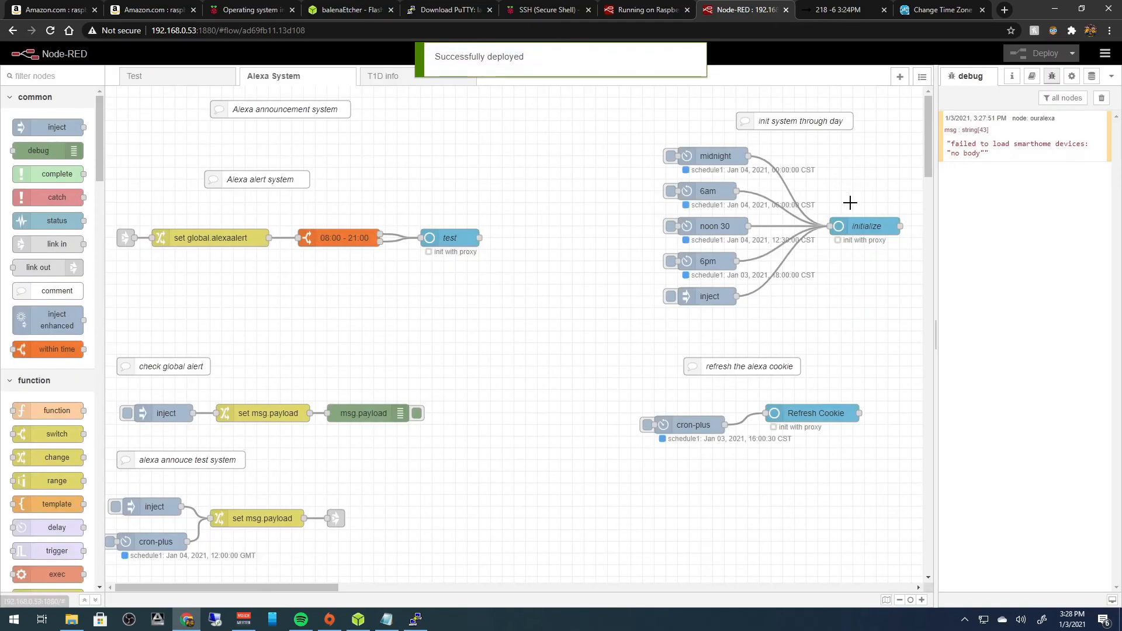
Clear the debug messages and trigger the inject node of the announcement test flow.
click(1102, 97)
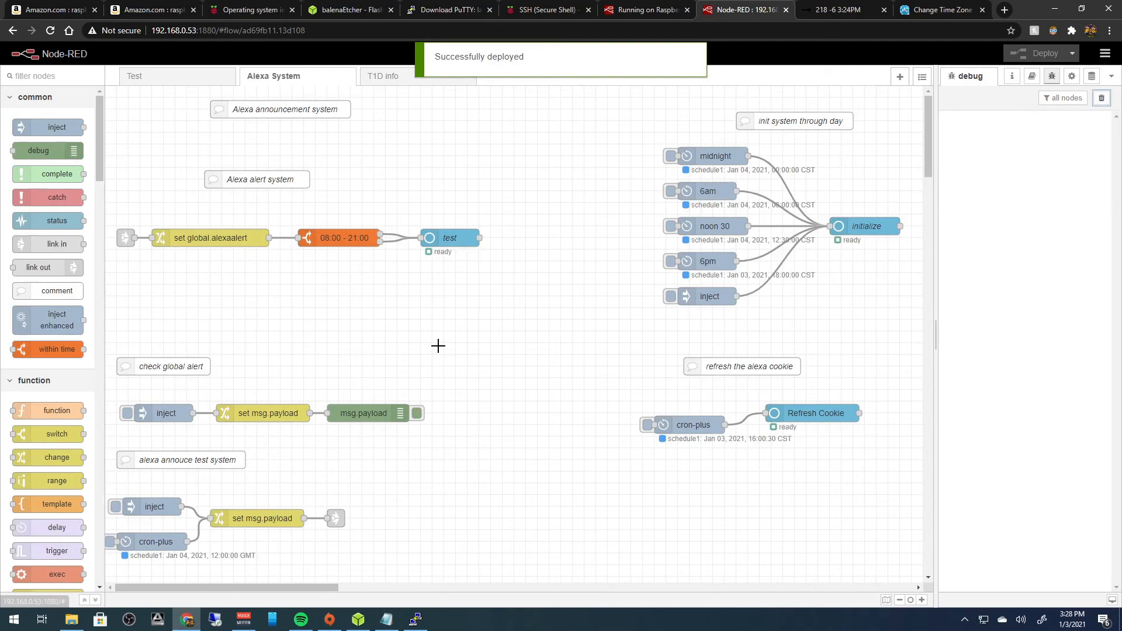
click(115, 507)
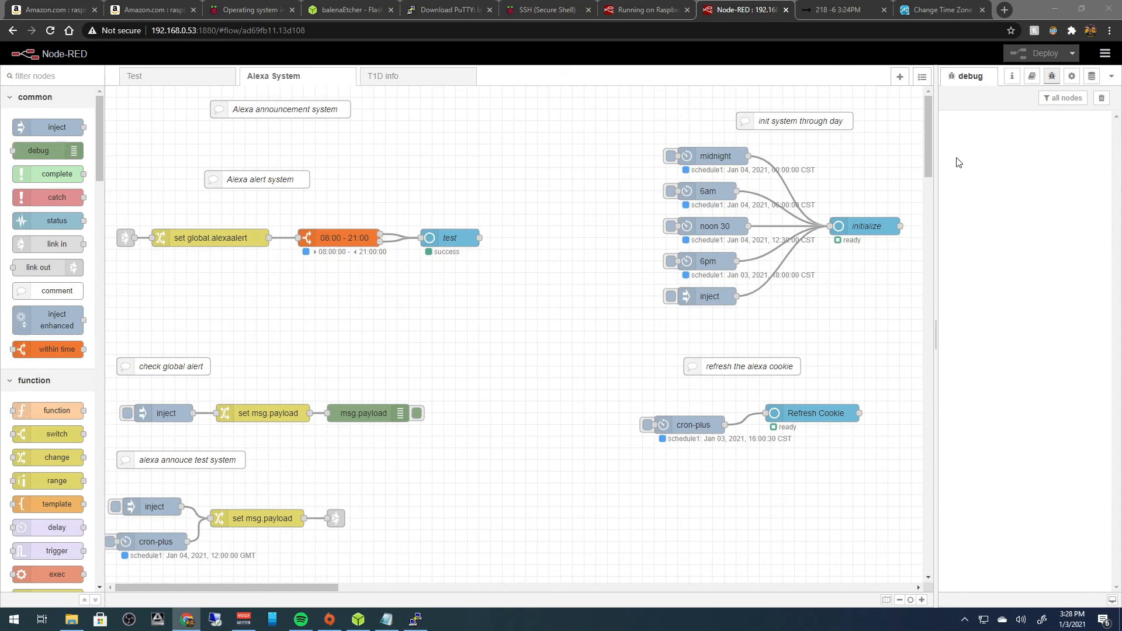
Delete the "Alexa alert system" comment and move its alert flow up beneath the "Alexa announcement system" comment.
click(248, 176)
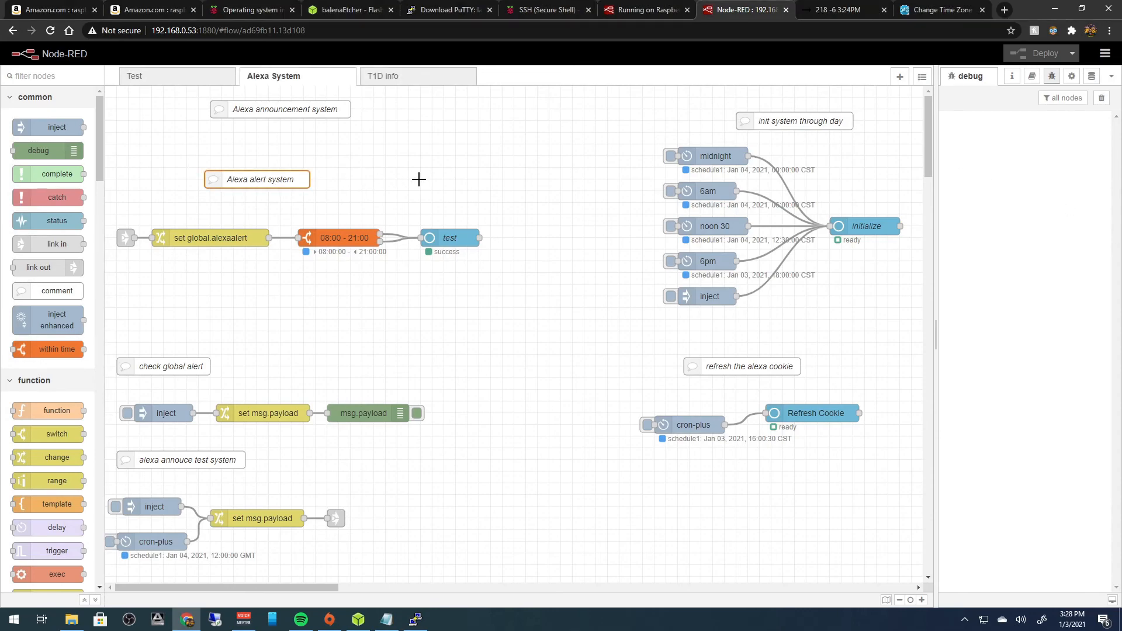
key(Delete)
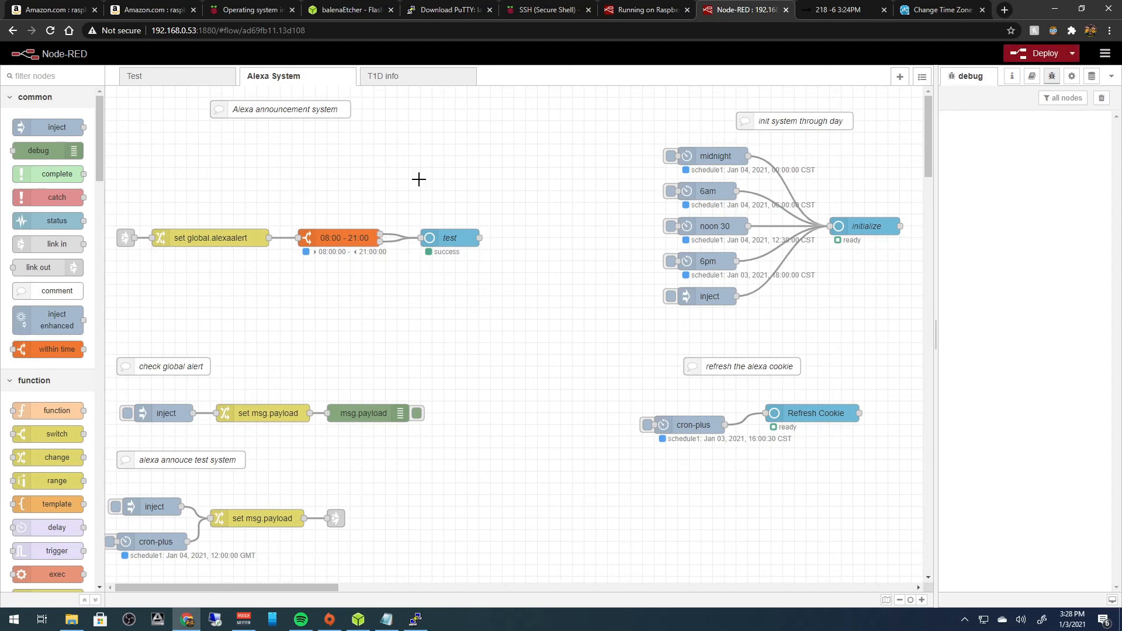
drag(113, 203, 529, 263)
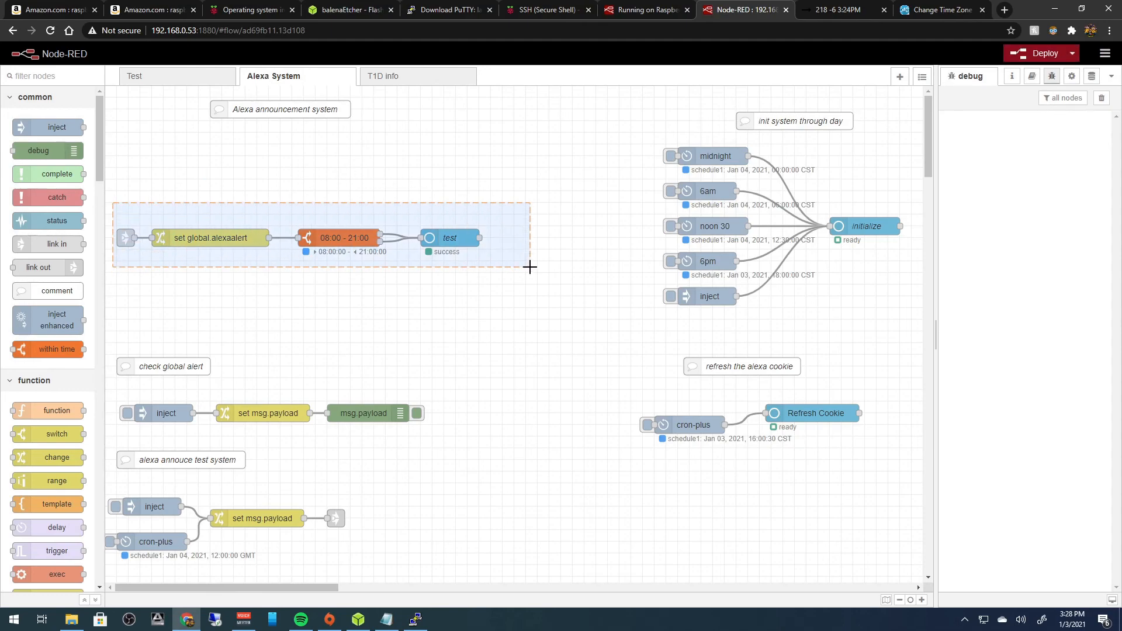
drag(469, 239, 482, 170)
click(529, 214)
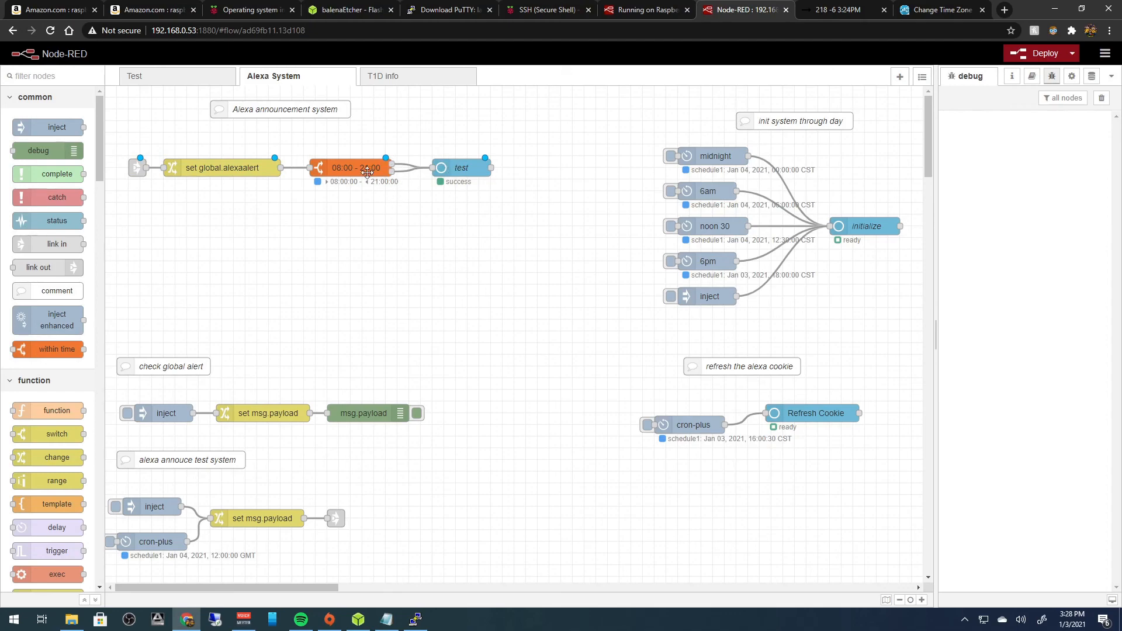
Deploy the rearranged alert flow and review the within-time node's start and end times without changing them.
double_click(333, 170)
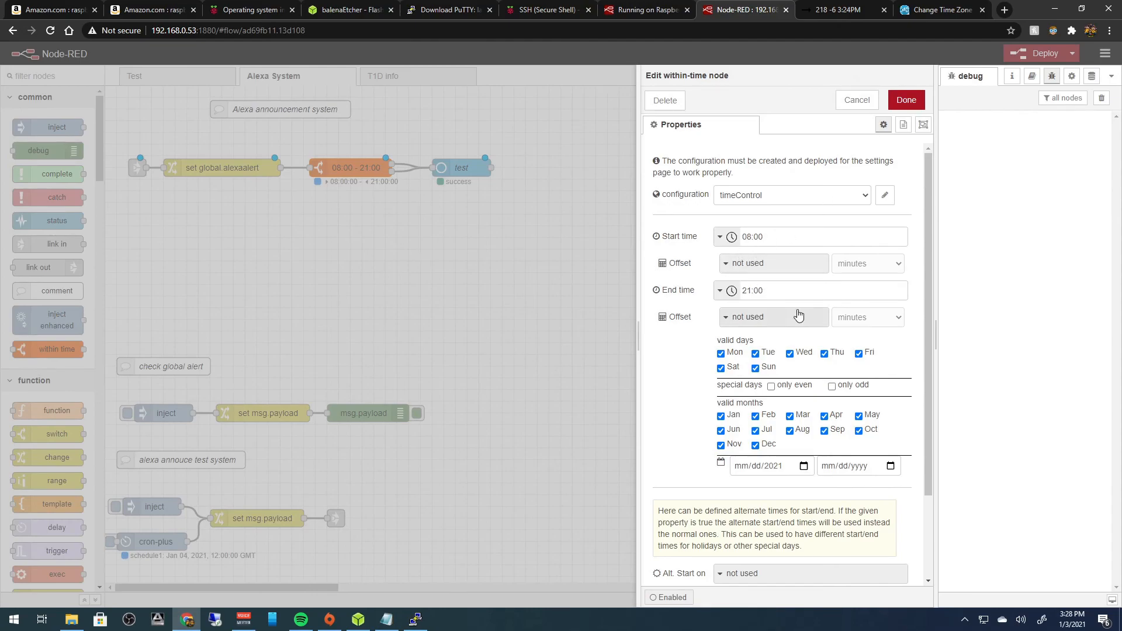
click(871, 101)
click(1018, 59)
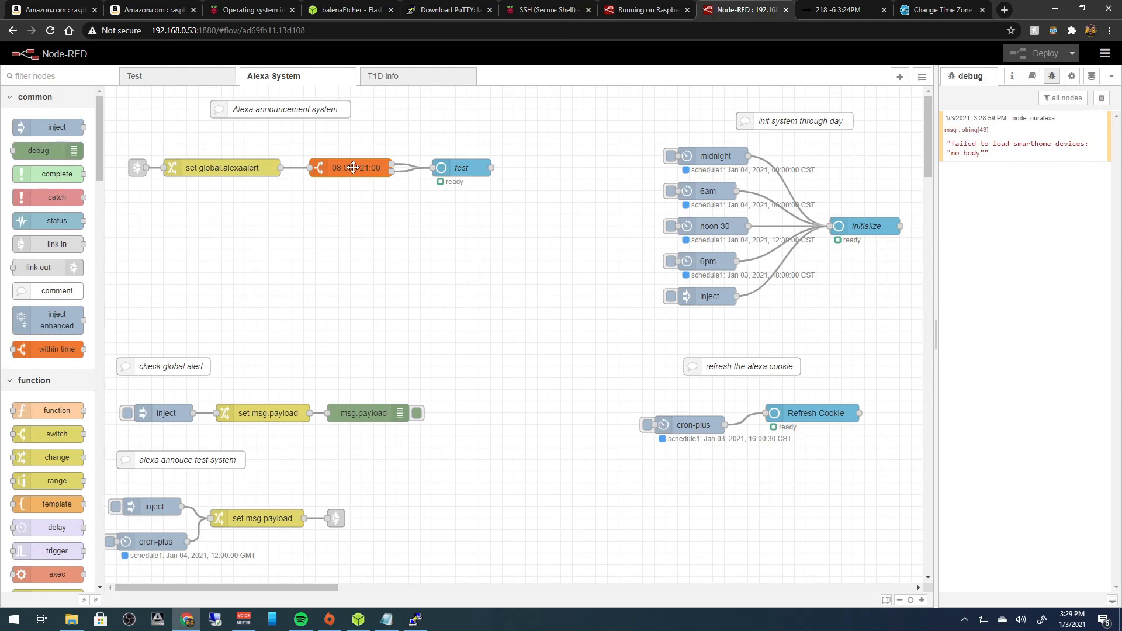
double_click(353, 171)
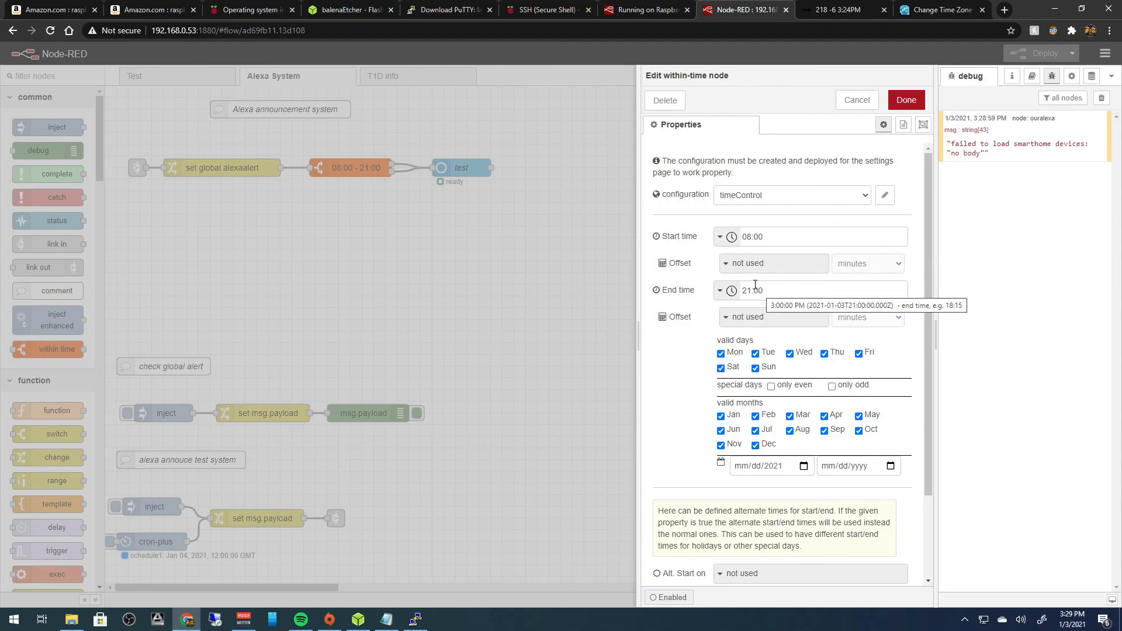
click(854, 100)
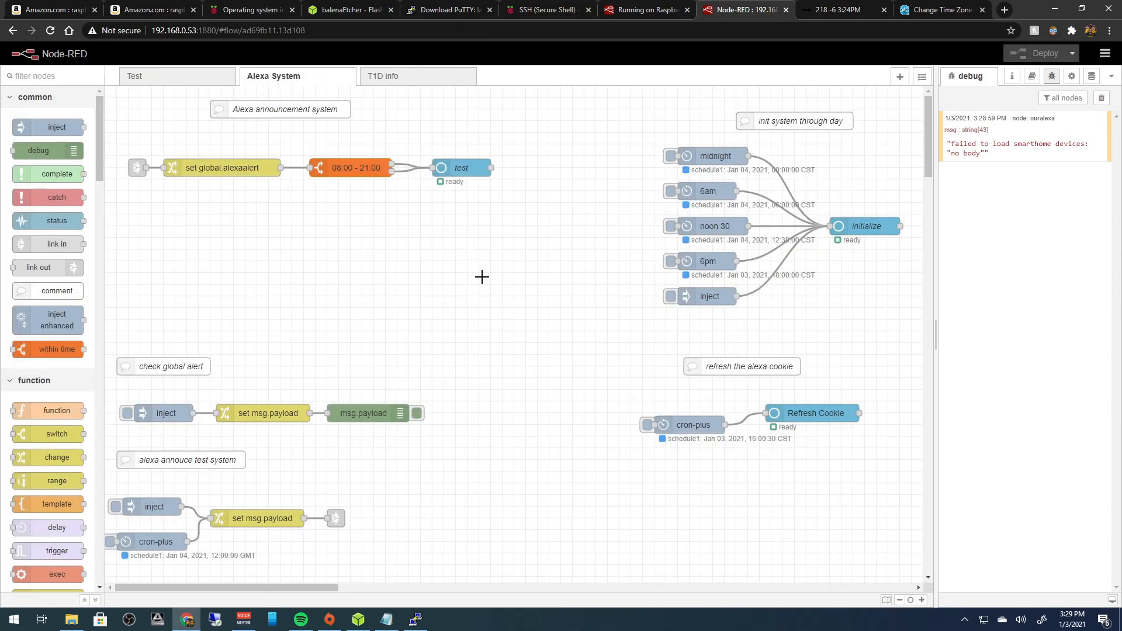
Move the check global alert and announcement test flows with their comments up closer to the alert flow.
drag(112, 326, 447, 558)
drag(267, 417, 278, 325)
click(295, 263)
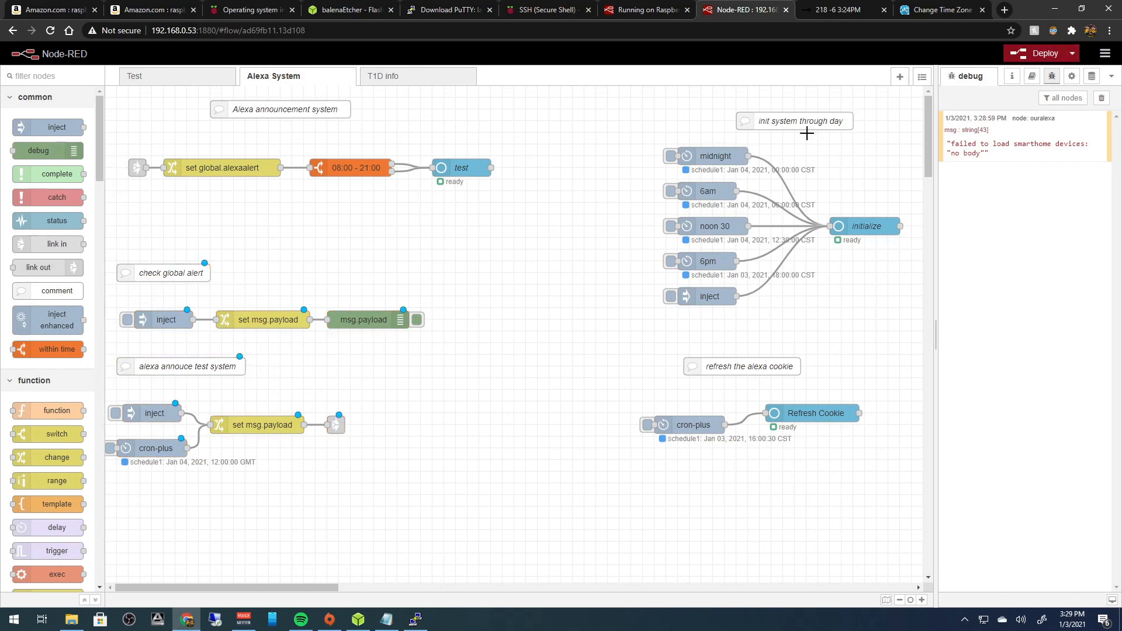
Set the deployment type to Modified Nodes and deploy the changes.
click(1072, 53)
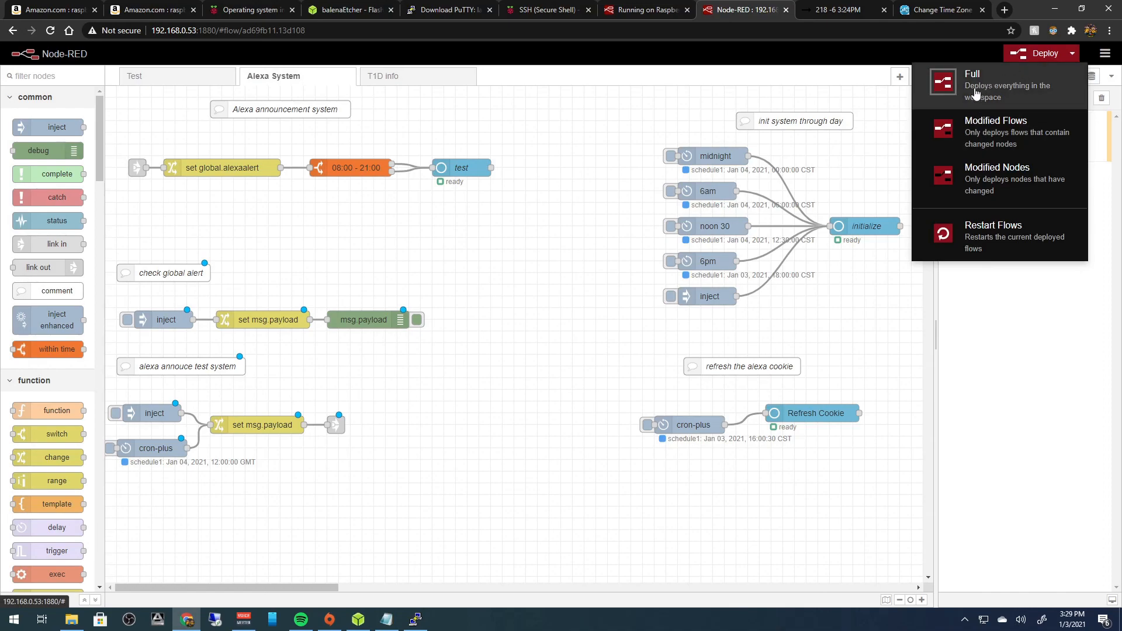
click(996, 175)
click(1021, 52)
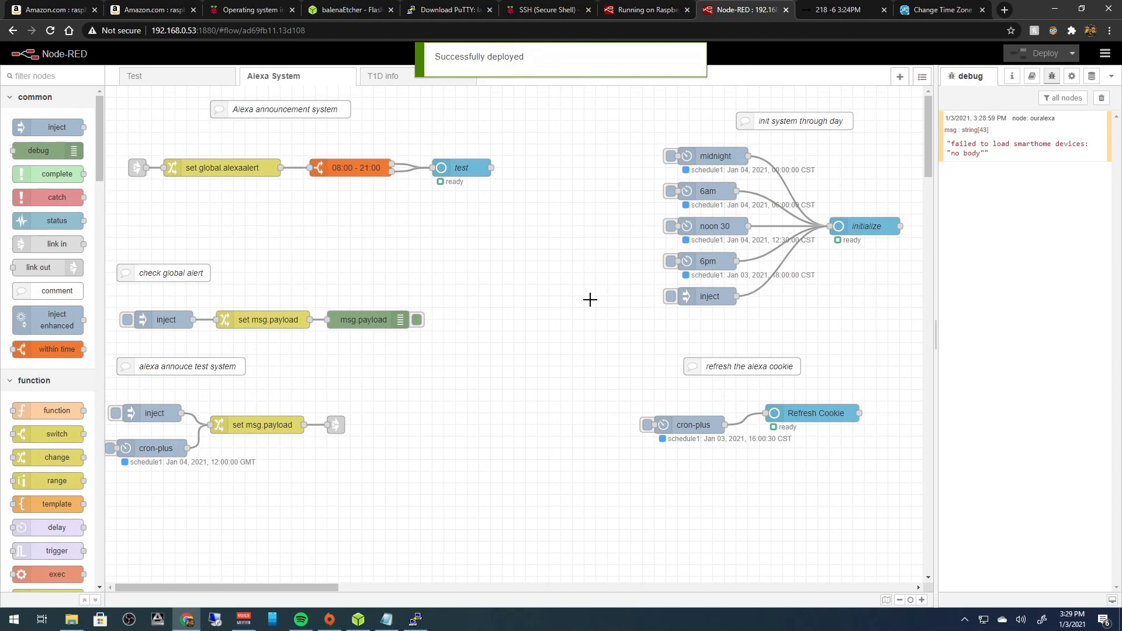